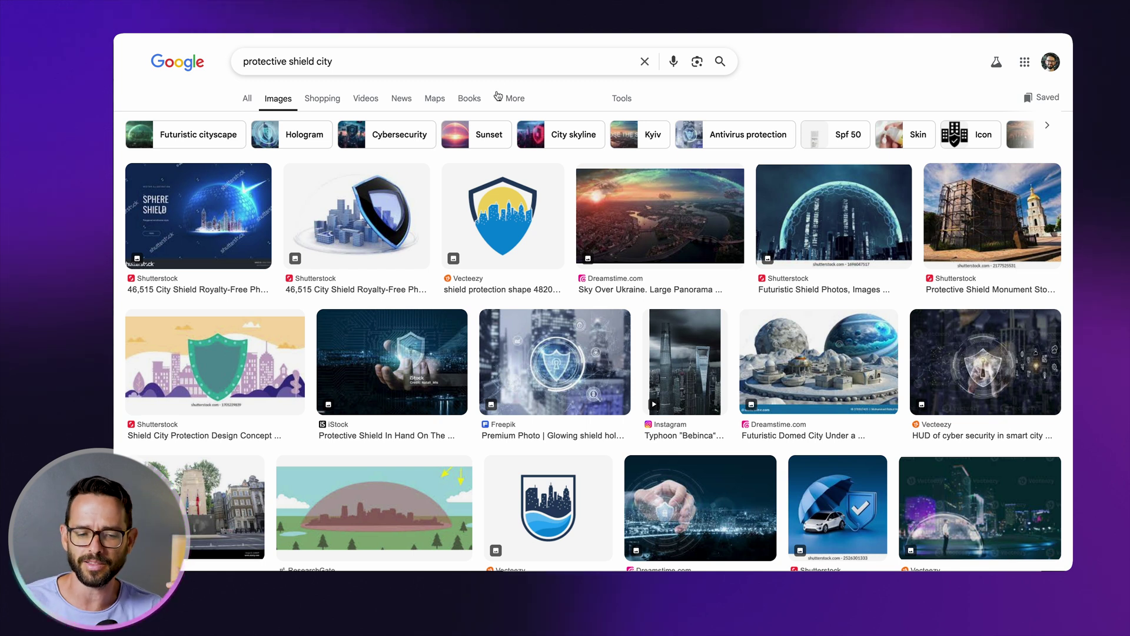
# Step: Scroll down and back up through the shield-city Google Images results
pyautogui.scroll(-2, 729, 419)
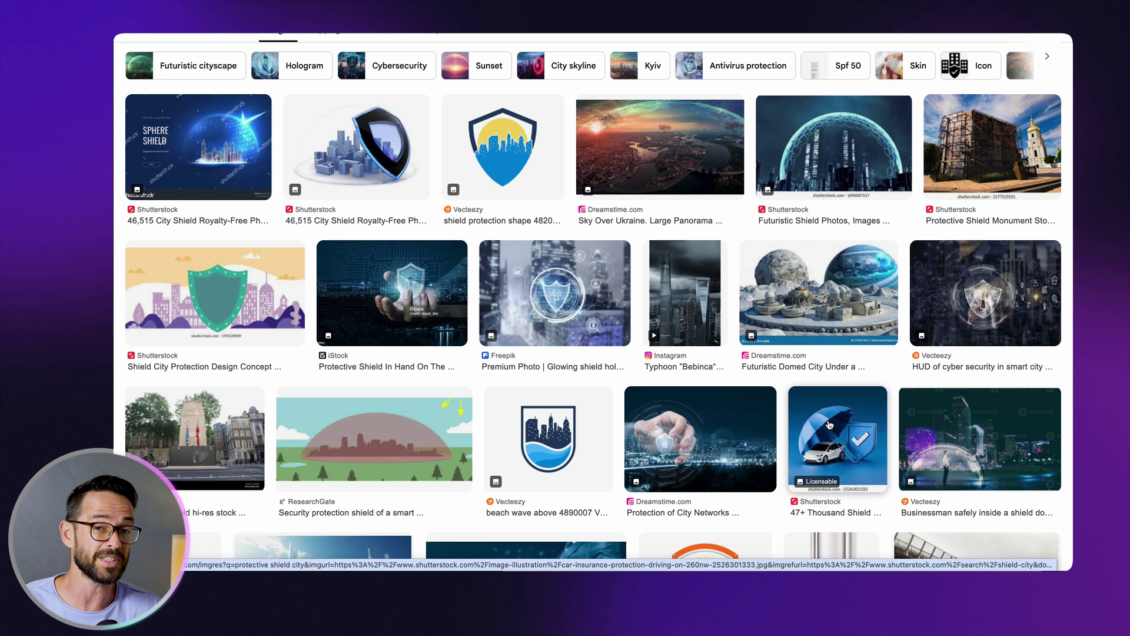
pyautogui.scroll(2, 829, 424)
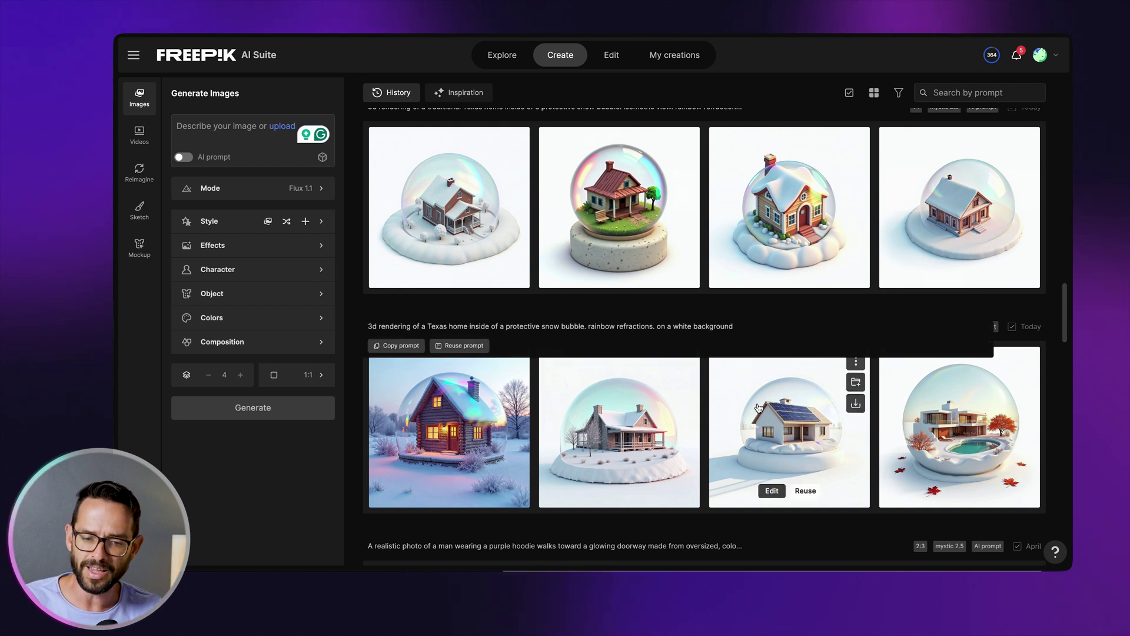
pyautogui.moveTo(755, 331)
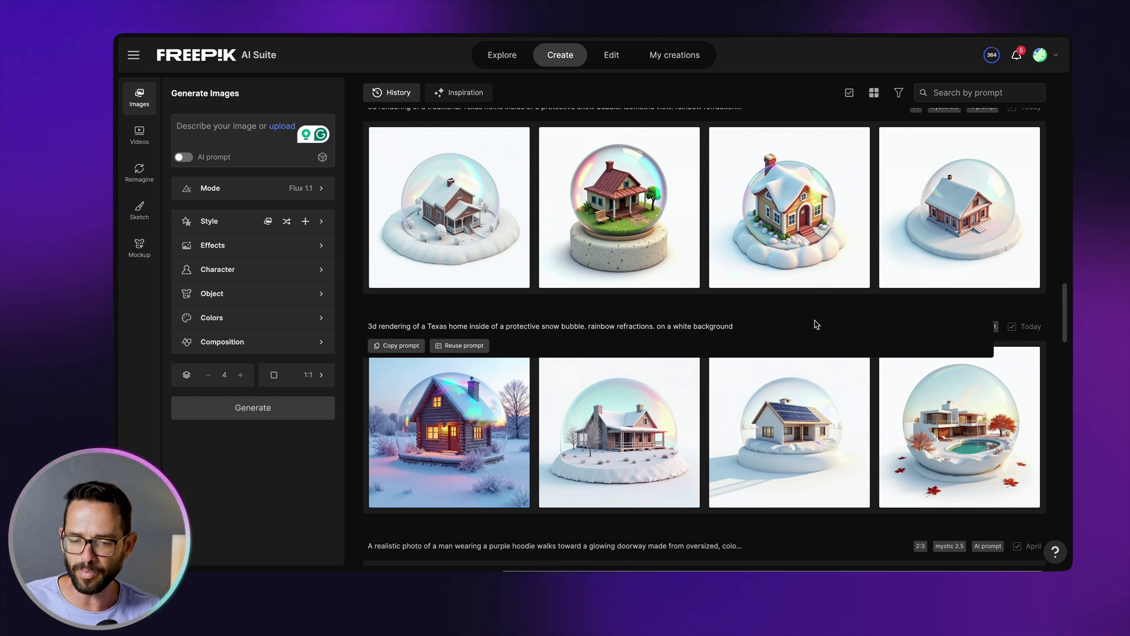
pyautogui.moveTo(457, 412)
pyautogui.moveTo(974, 442)
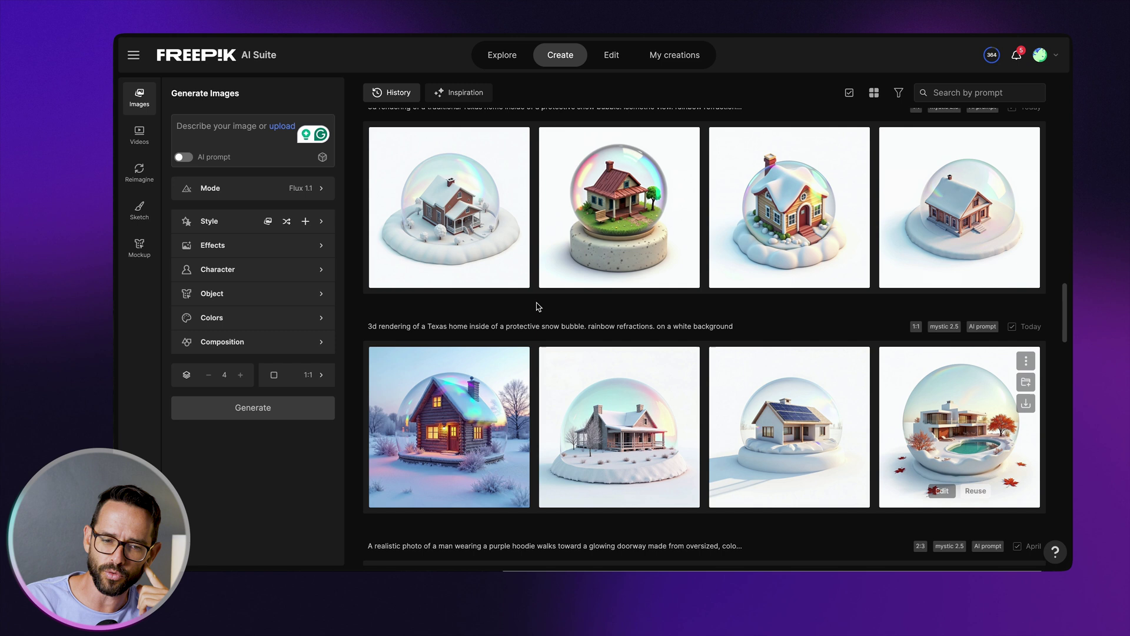
pyautogui.scroll(1, 537, 305)
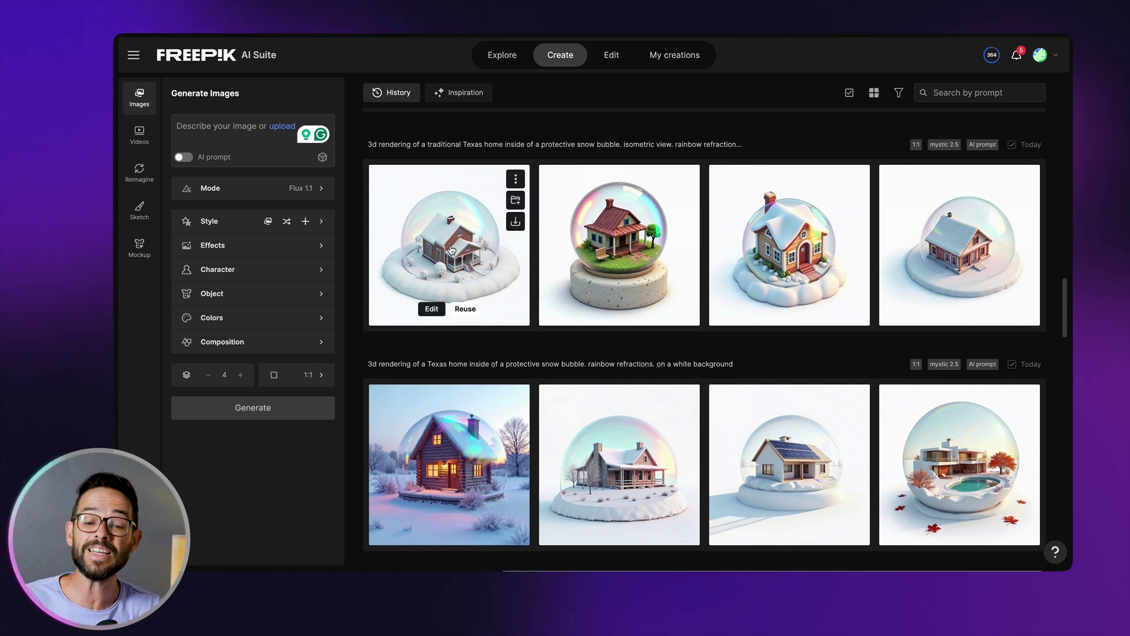
pyautogui.moveTo(437, 152)
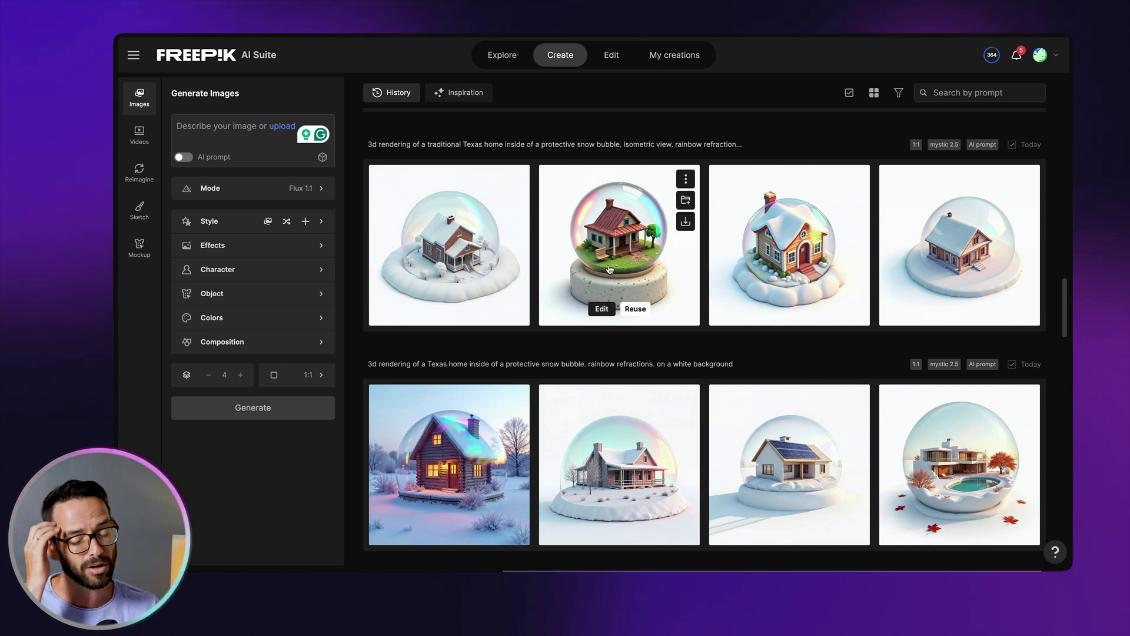
pyautogui.scroll(1, 609, 269)
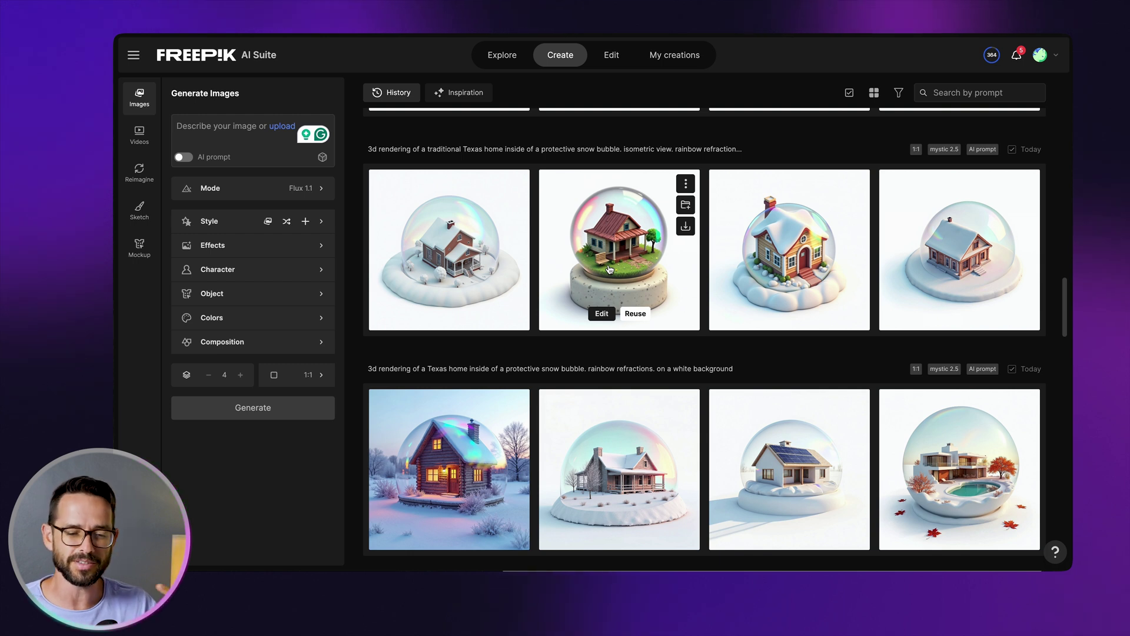
pyautogui.scroll(4, 609, 269)
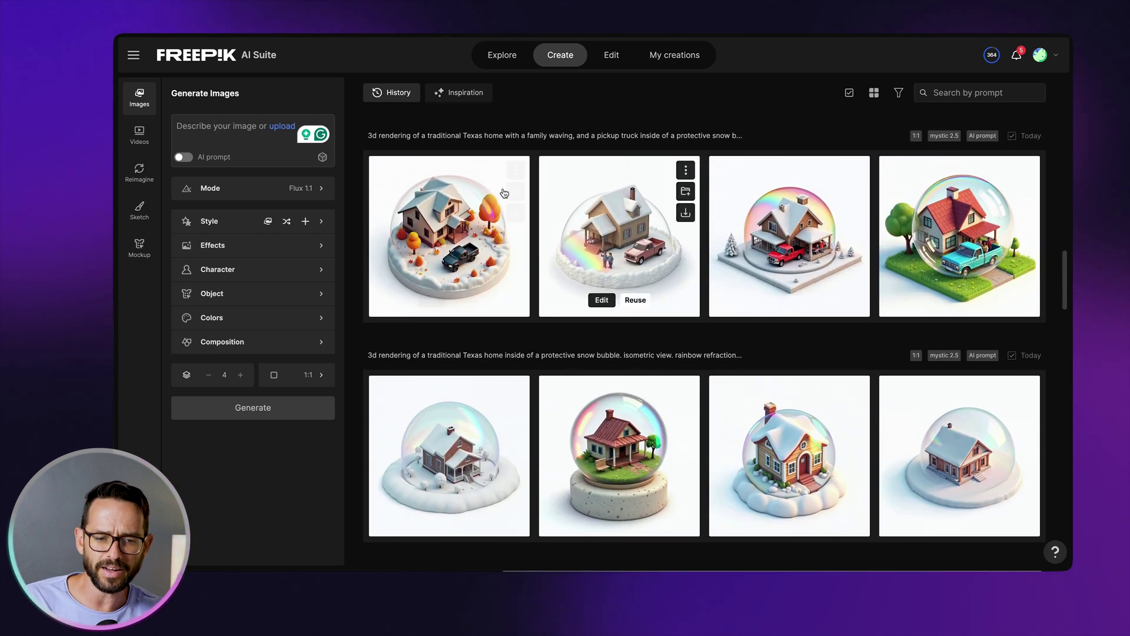
pyautogui.moveTo(518, 139)
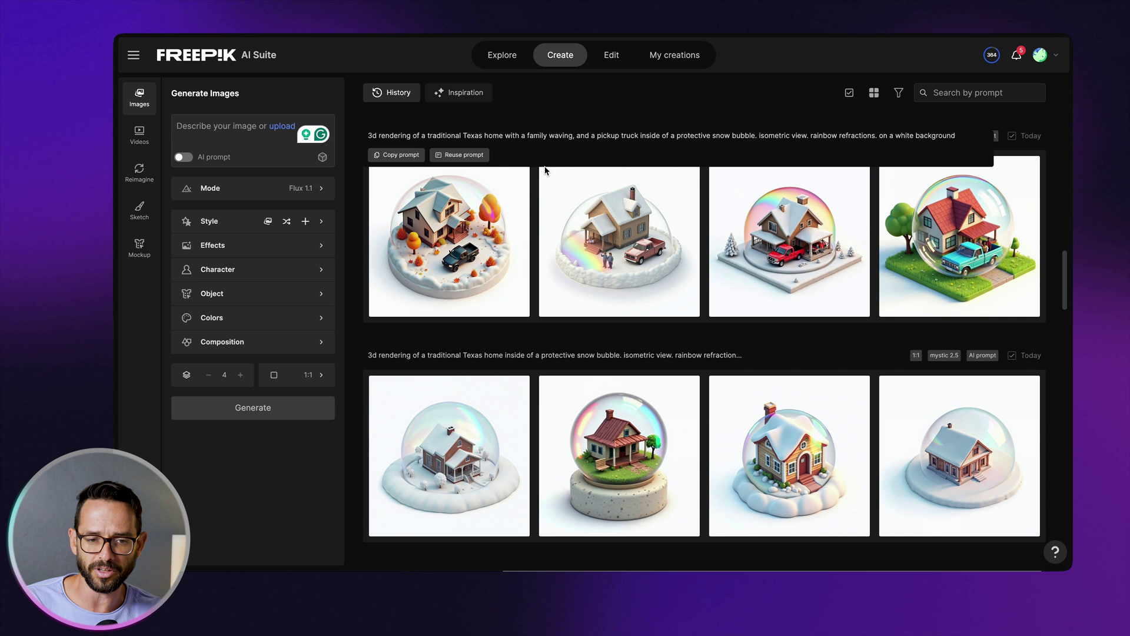
pyautogui.moveTo(778, 244)
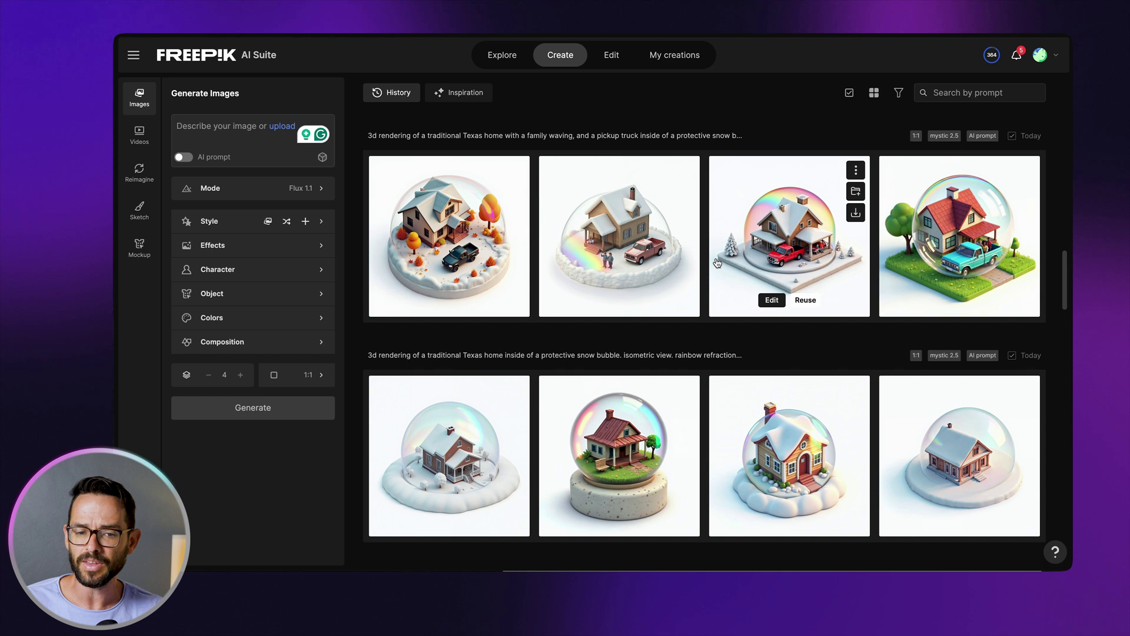
pyautogui.moveTo(657, 141)
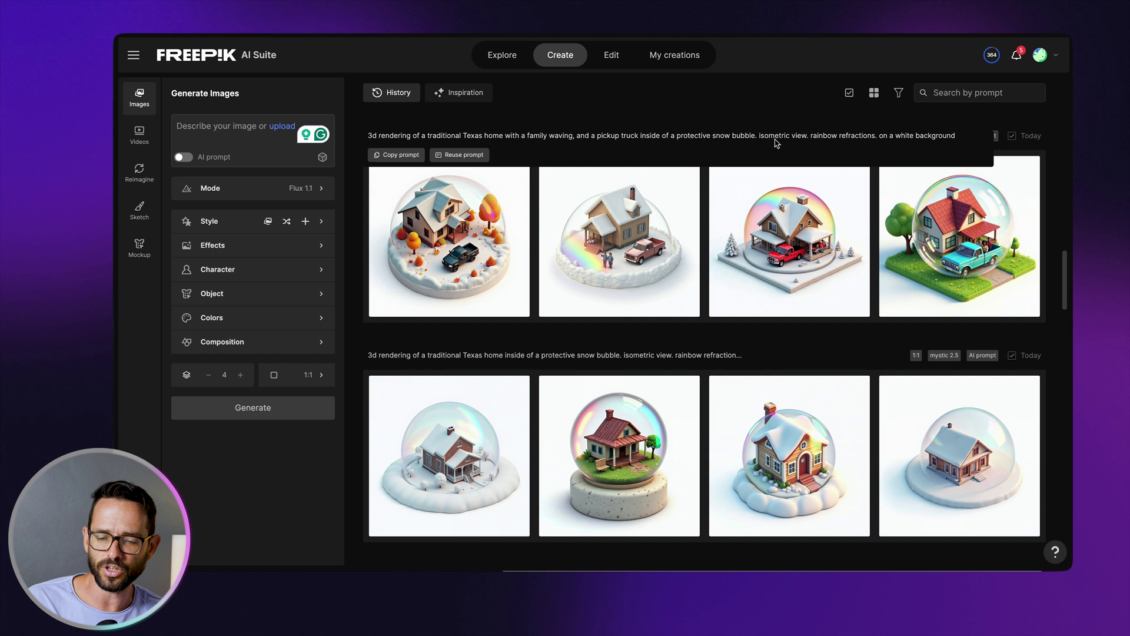
pyautogui.scroll(4, 748, 254)
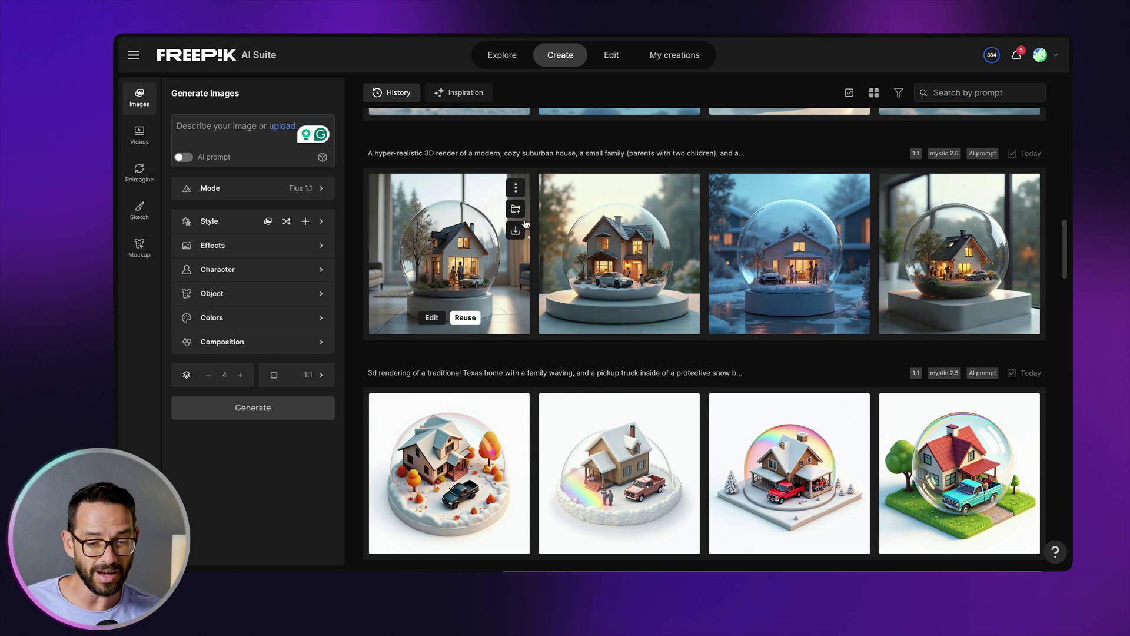
pyautogui.scroll(-2, 536, 377)
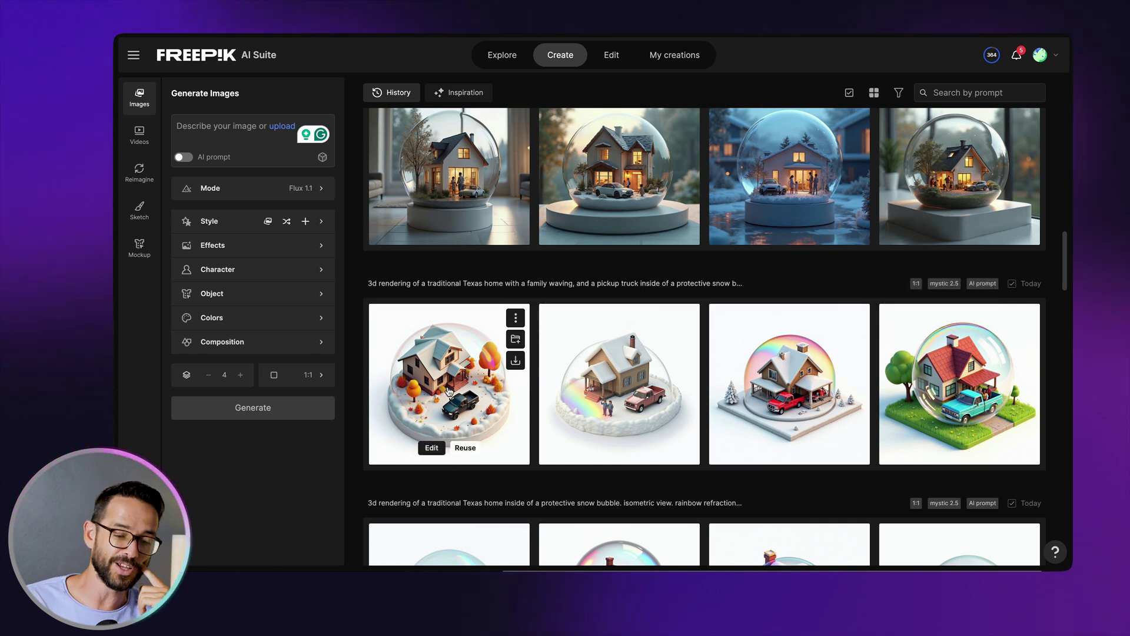
pyautogui.scroll(2, 448, 391)
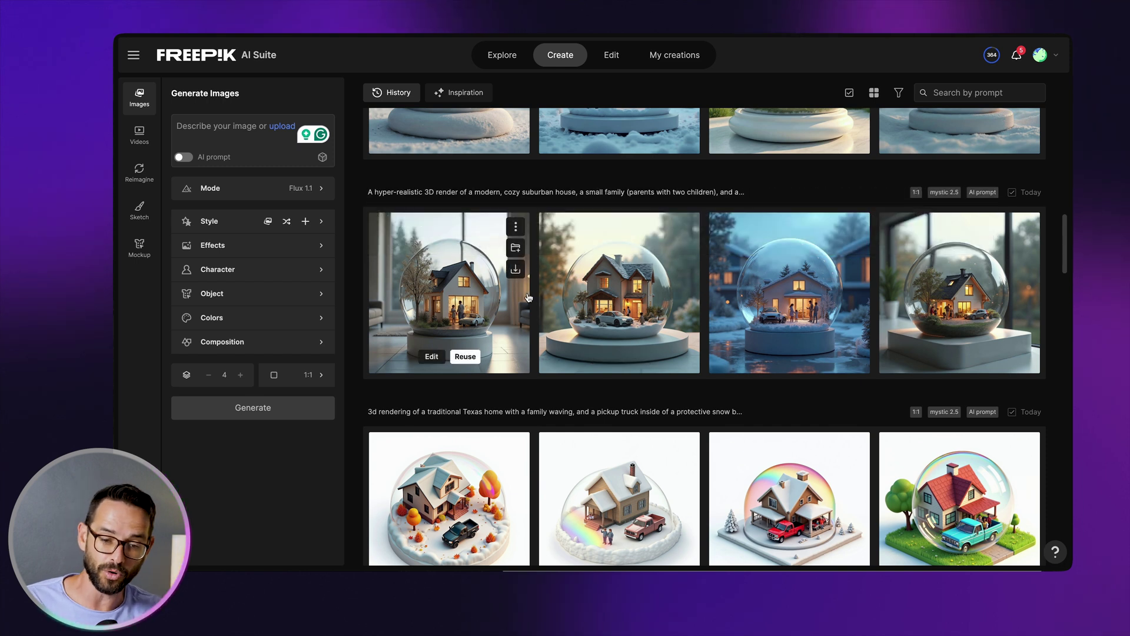
pyautogui.moveTo(504, 193)
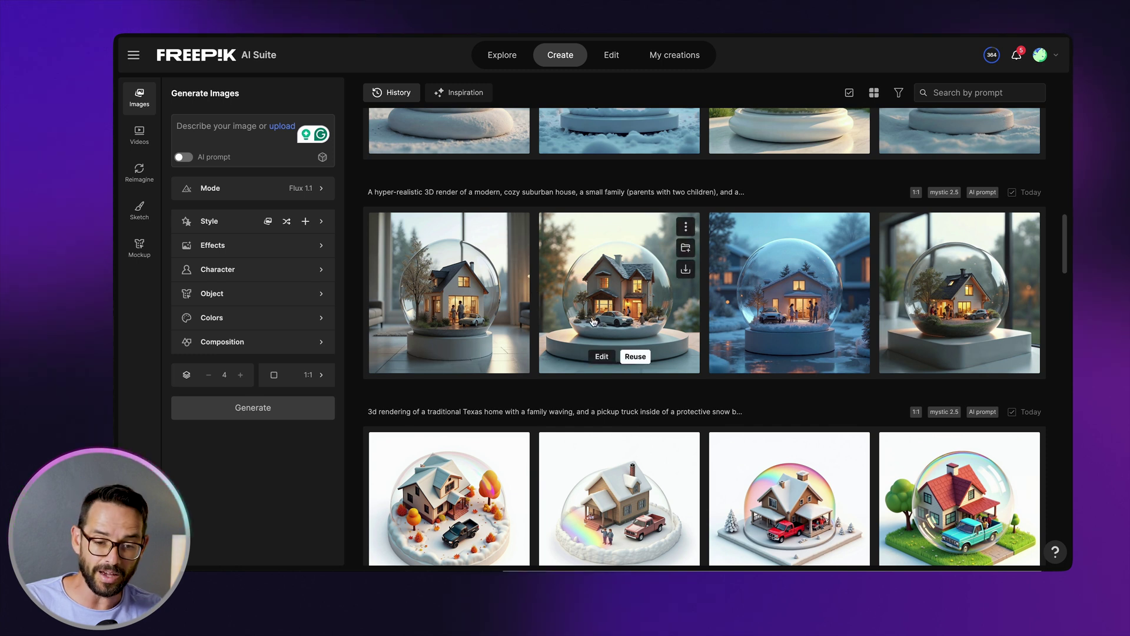
pyautogui.scroll(1, 593, 321)
pyautogui.scroll(2, 499, 326)
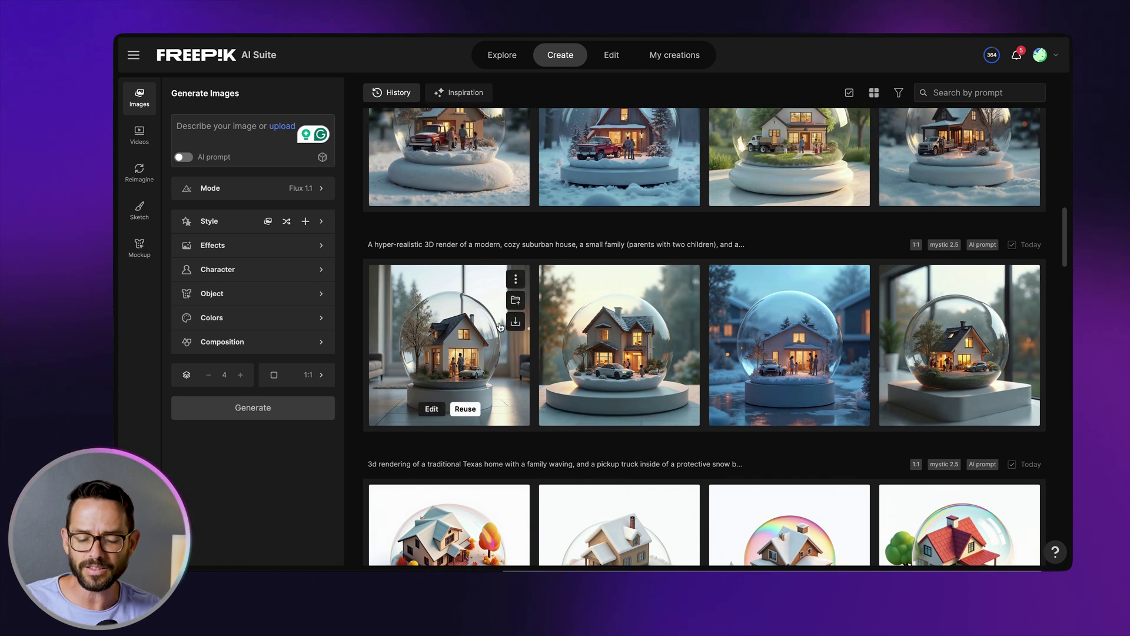
pyautogui.scroll(4, 881, 363)
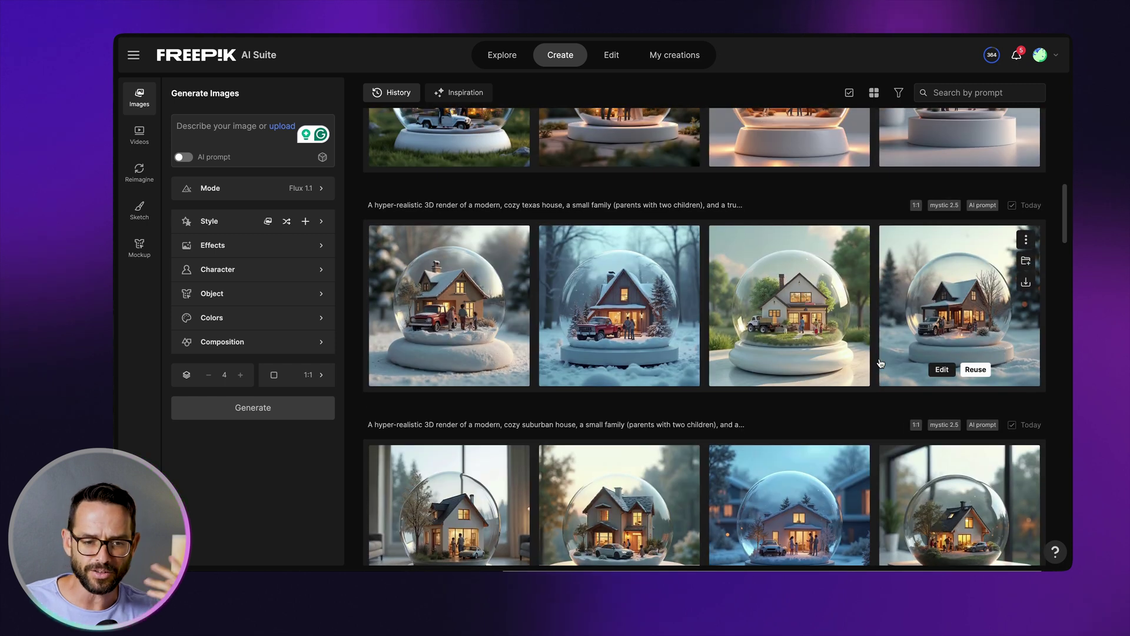
pyautogui.scroll(3, 880, 363)
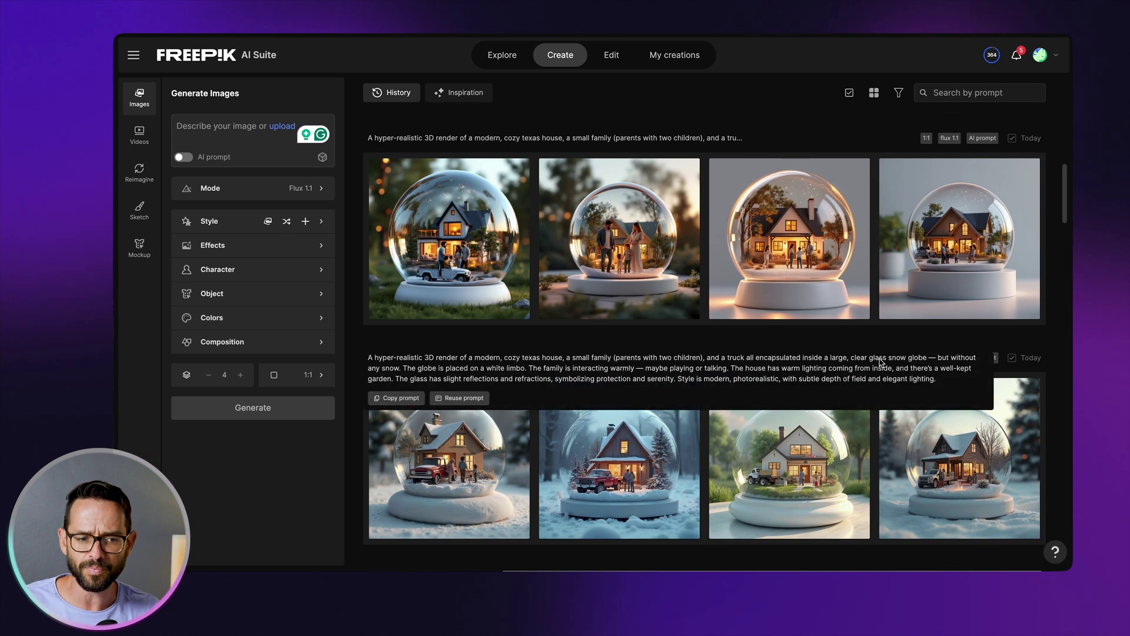
pyautogui.click(295, 188)
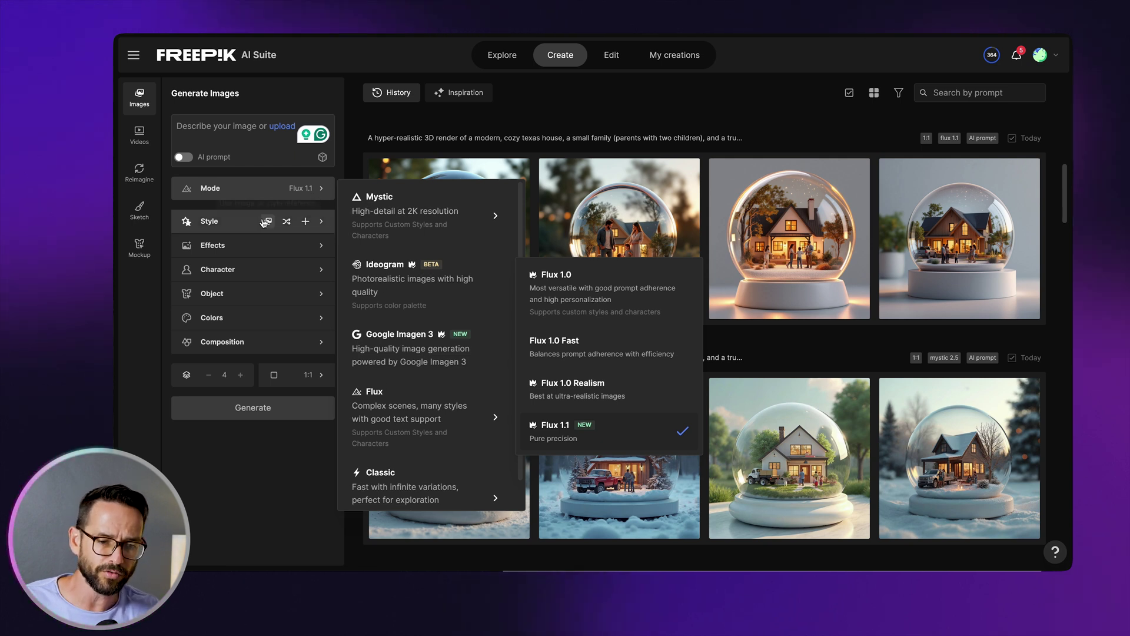
pyautogui.click(268, 189)
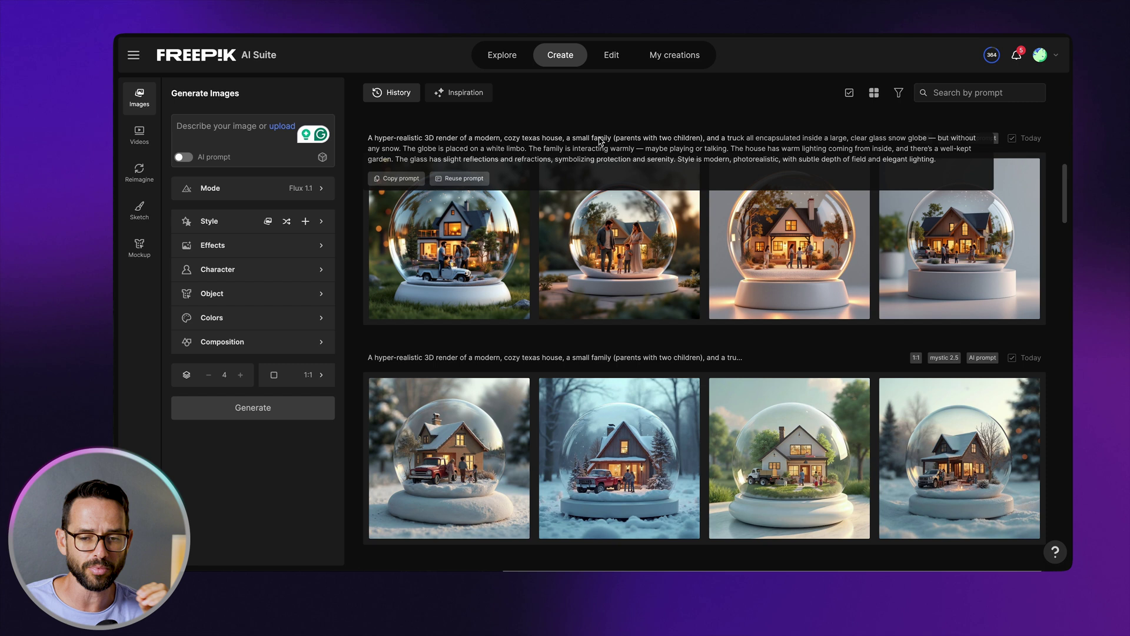
pyautogui.scroll(1, 809, 375)
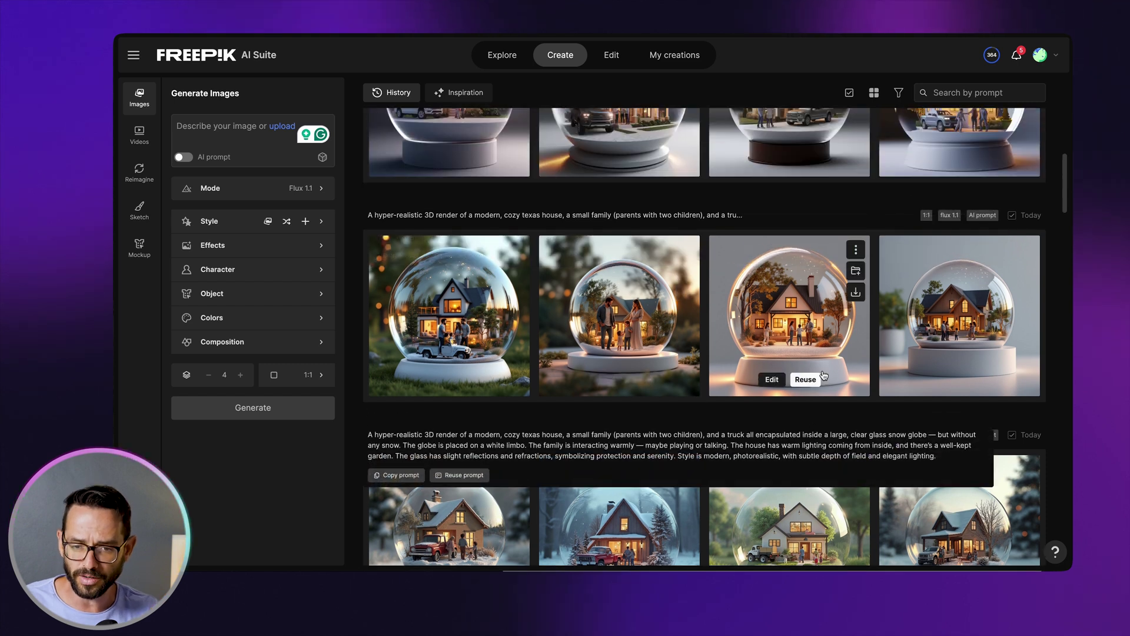
pyautogui.scroll(-3, 809, 375)
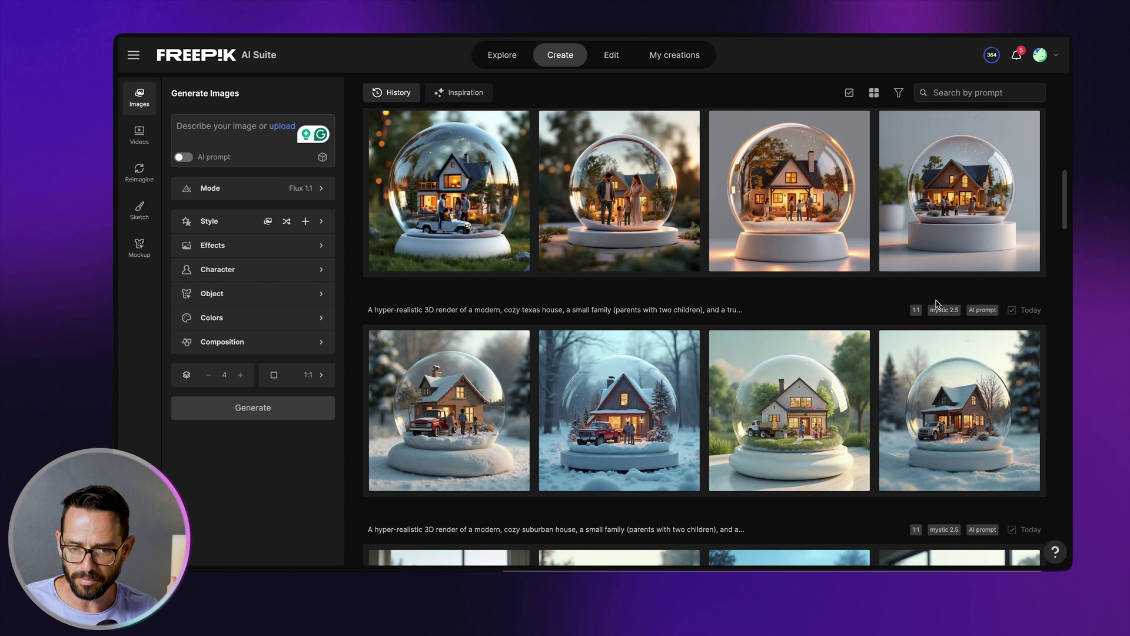
pyautogui.scroll(4, 807, 289)
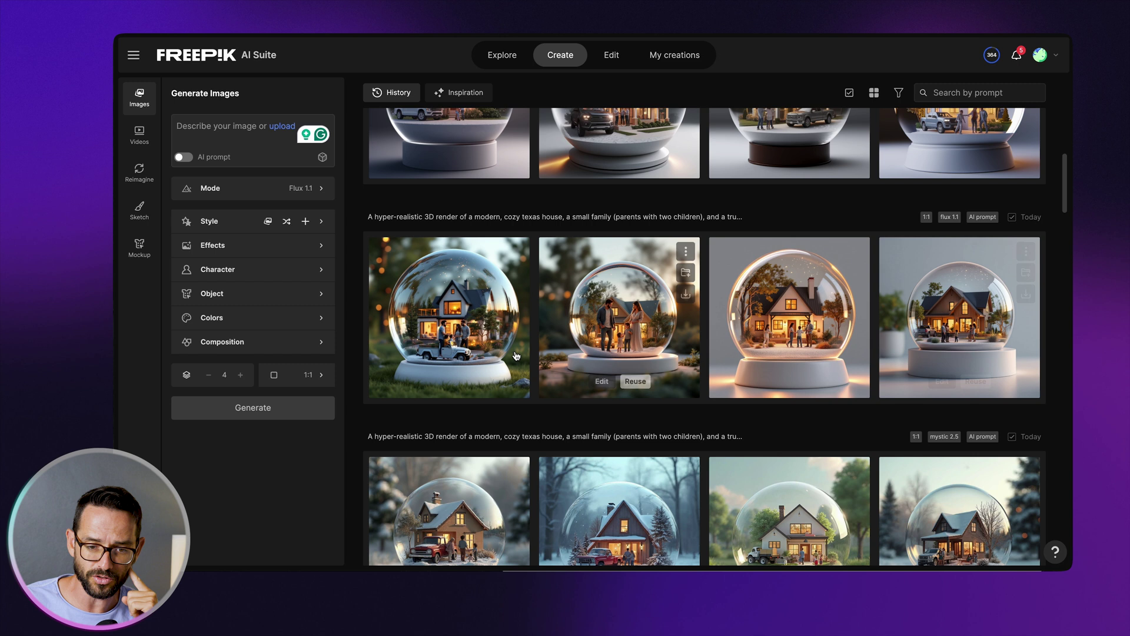
pyautogui.scroll(3, 494, 358)
pyautogui.scroll(3, 495, 358)
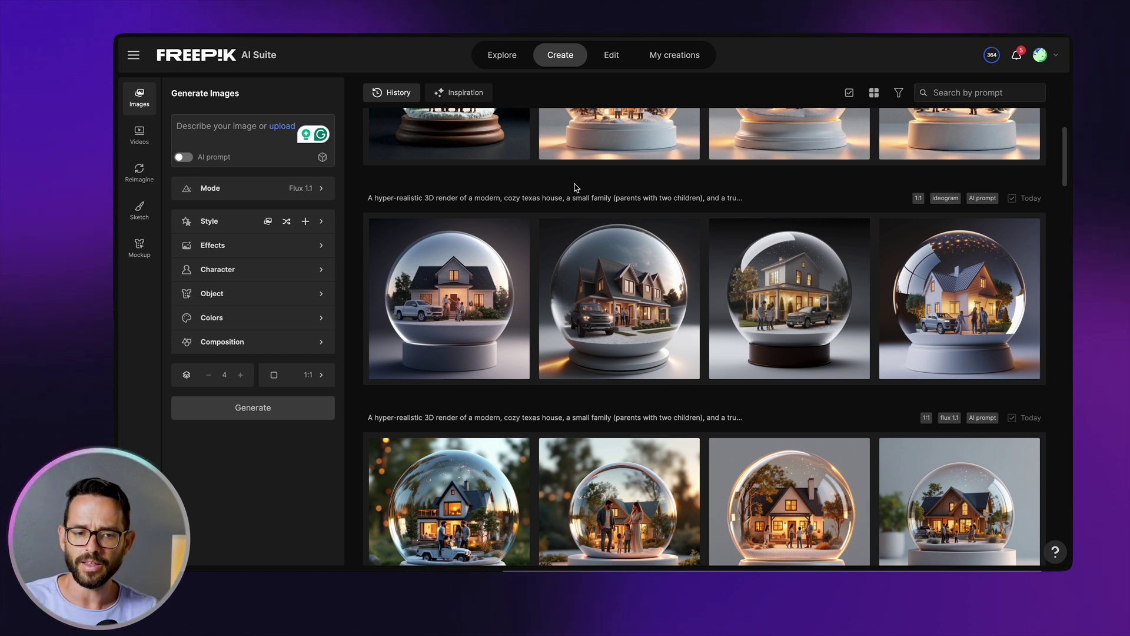
pyautogui.moveTo(574, 211)
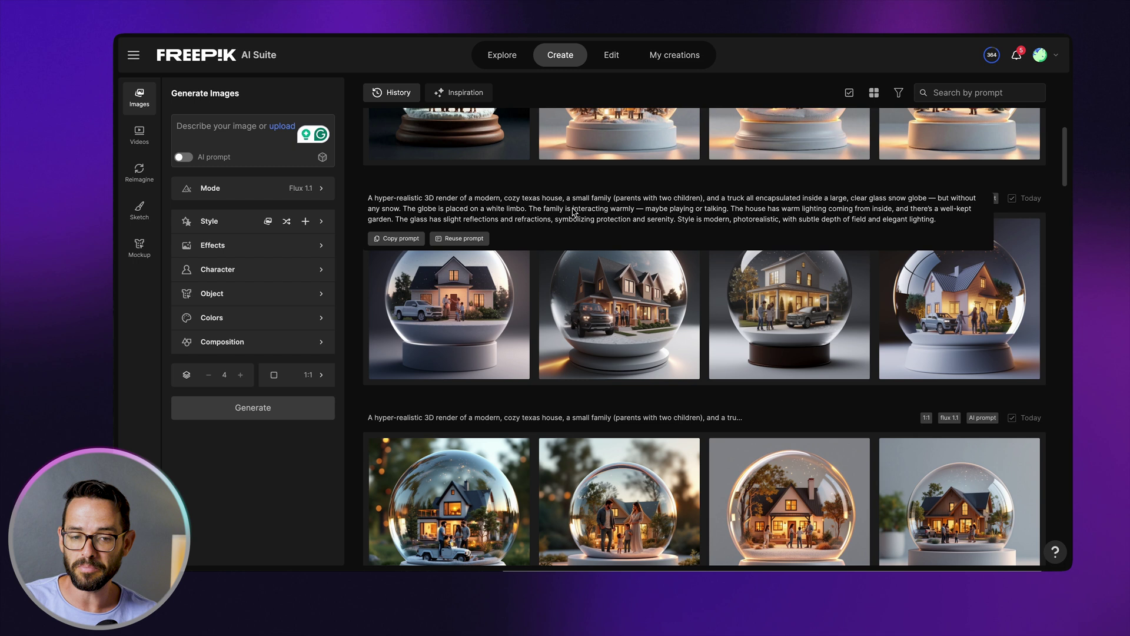
pyautogui.scroll(4, 573, 211)
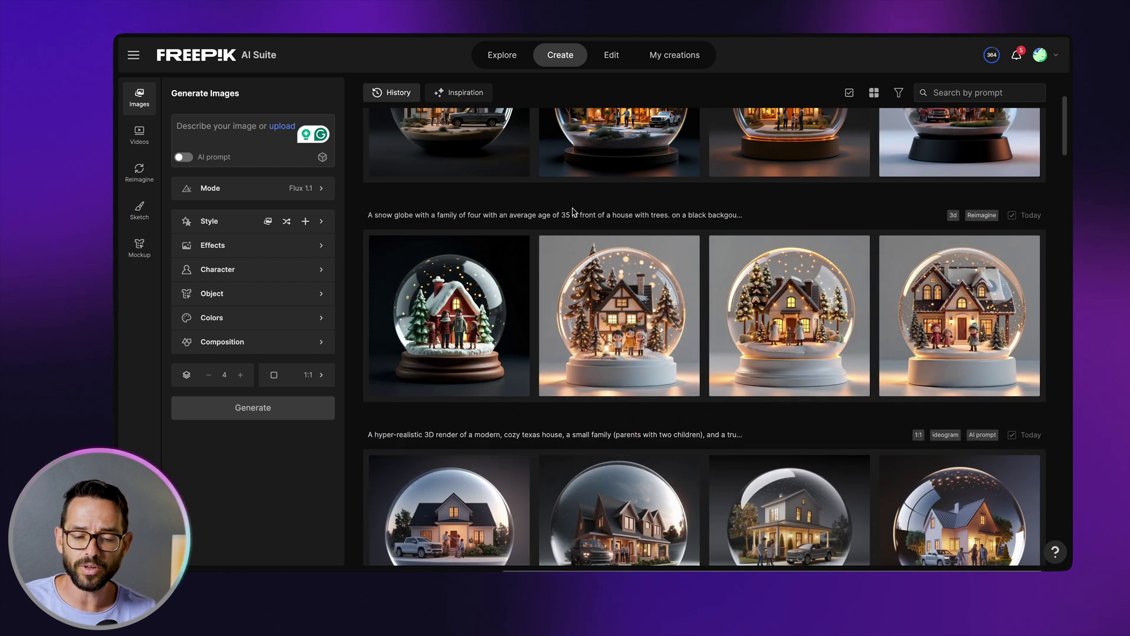
pyautogui.scroll(2, 574, 211)
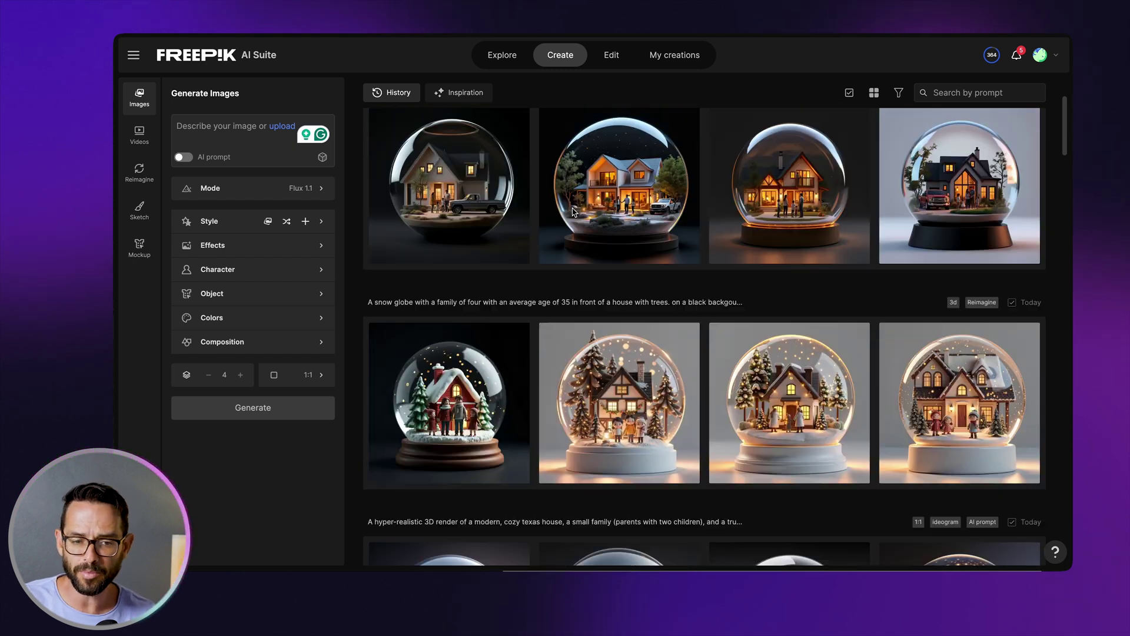
pyautogui.scroll(1, 825, 322)
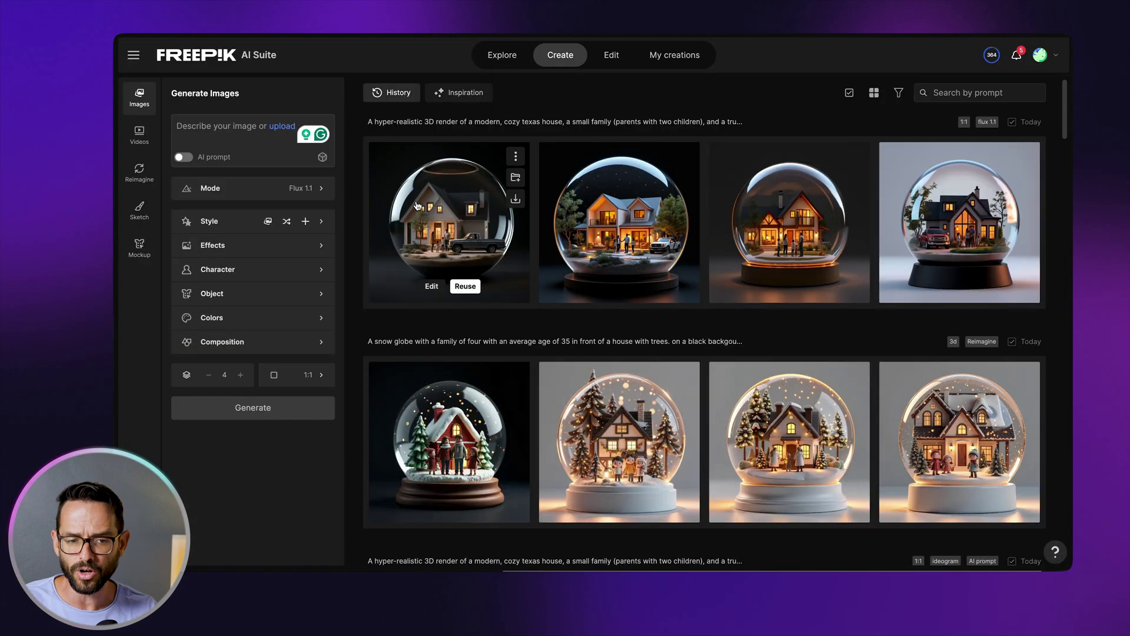
# Step: View the dark snow-globe render, then open the fourth family snow-globe image full-size
pyautogui.click(426, 194)
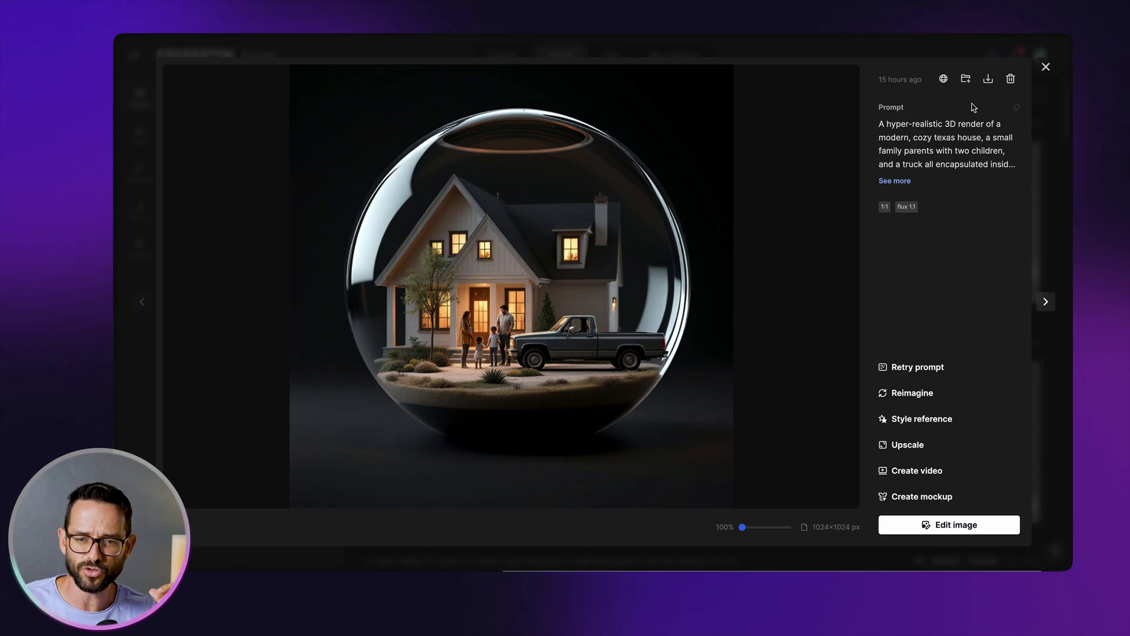
pyautogui.click(1046, 67)
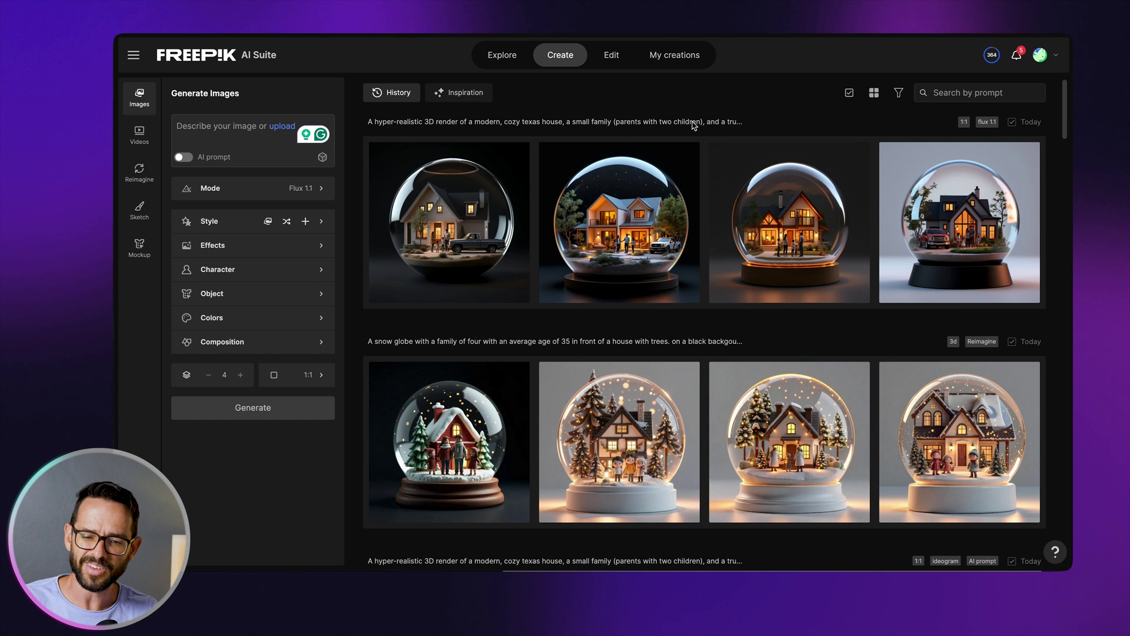
pyautogui.scroll(-3, 694, 126)
pyautogui.scroll(-6, 694, 126)
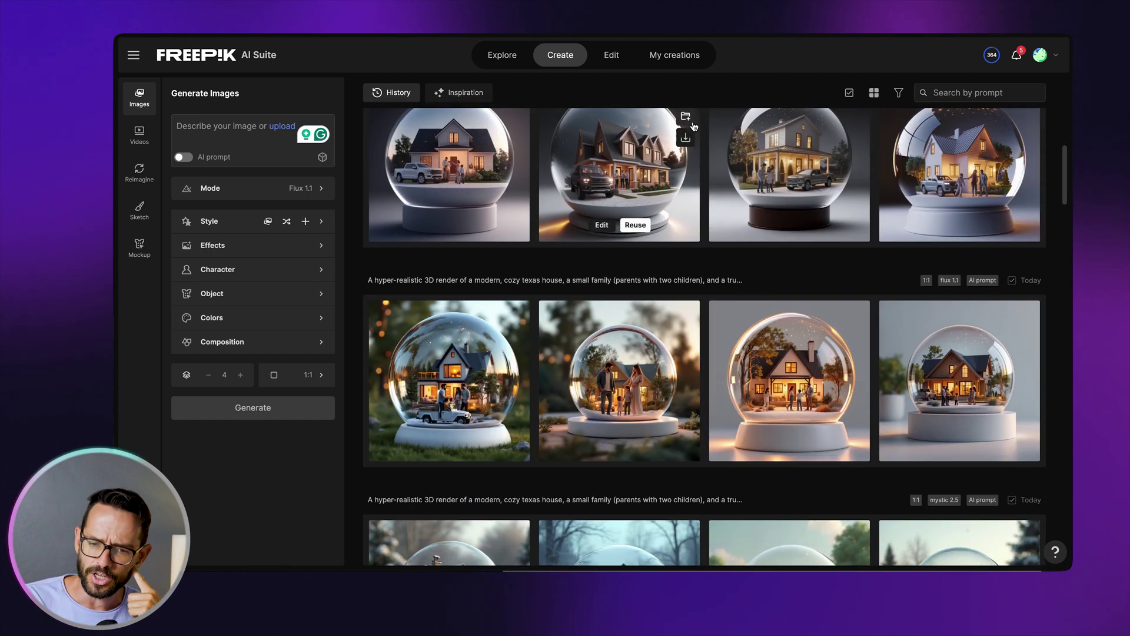
pyautogui.scroll(-2, 695, 126)
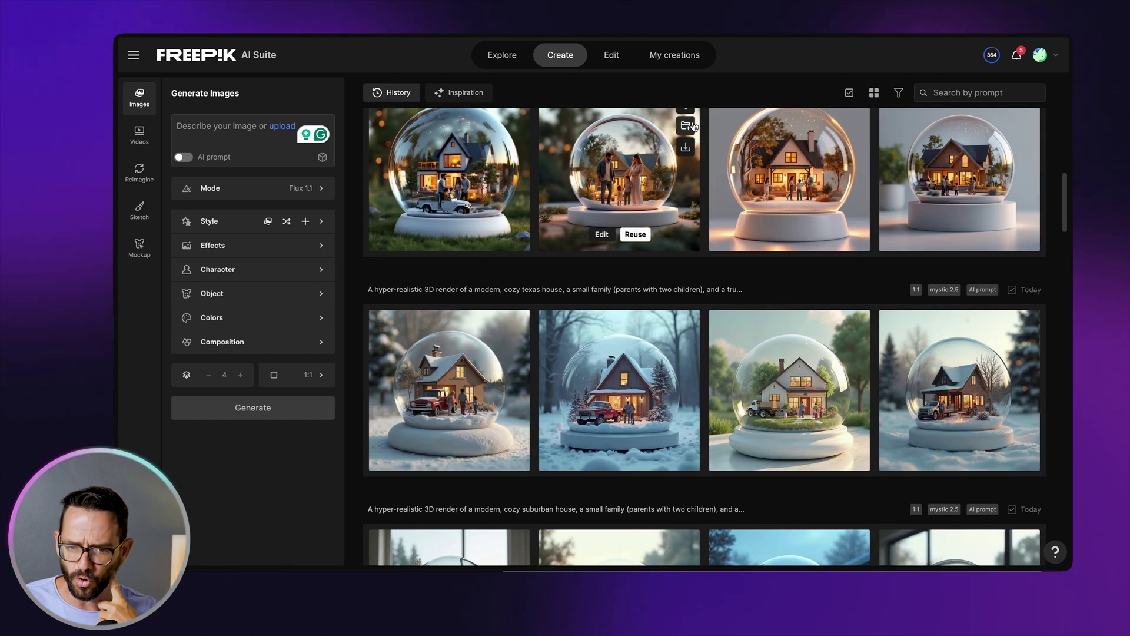
pyautogui.scroll(3, 694, 126)
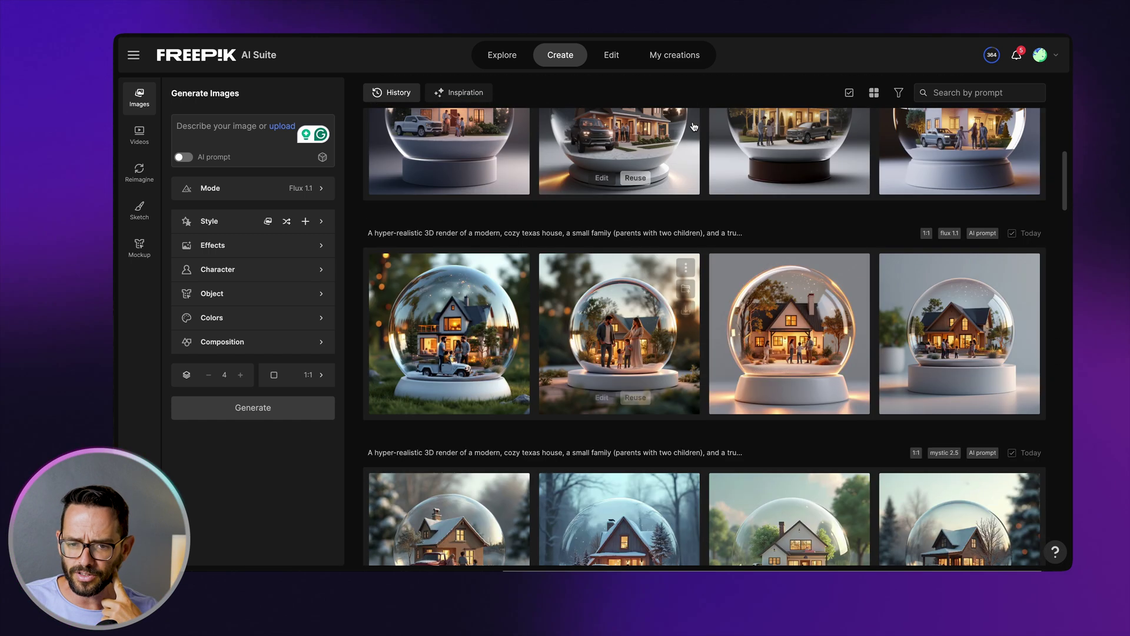
pyautogui.click(946, 283)
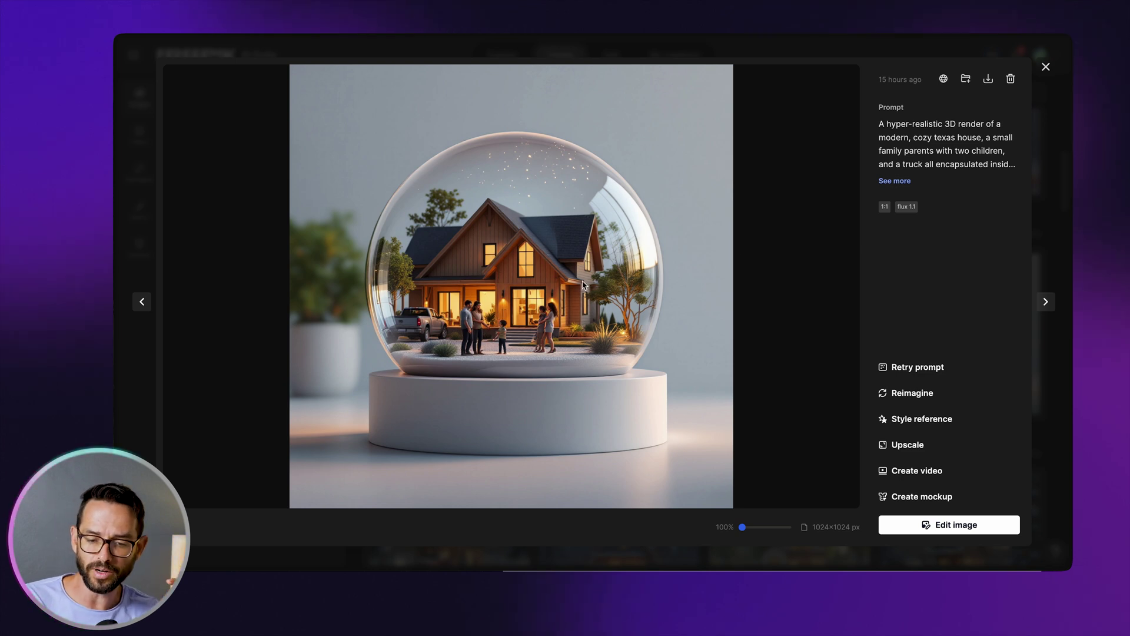
# Step: Open the family snow-globe render in the Edit image workspace
pyautogui.click(966, 525)
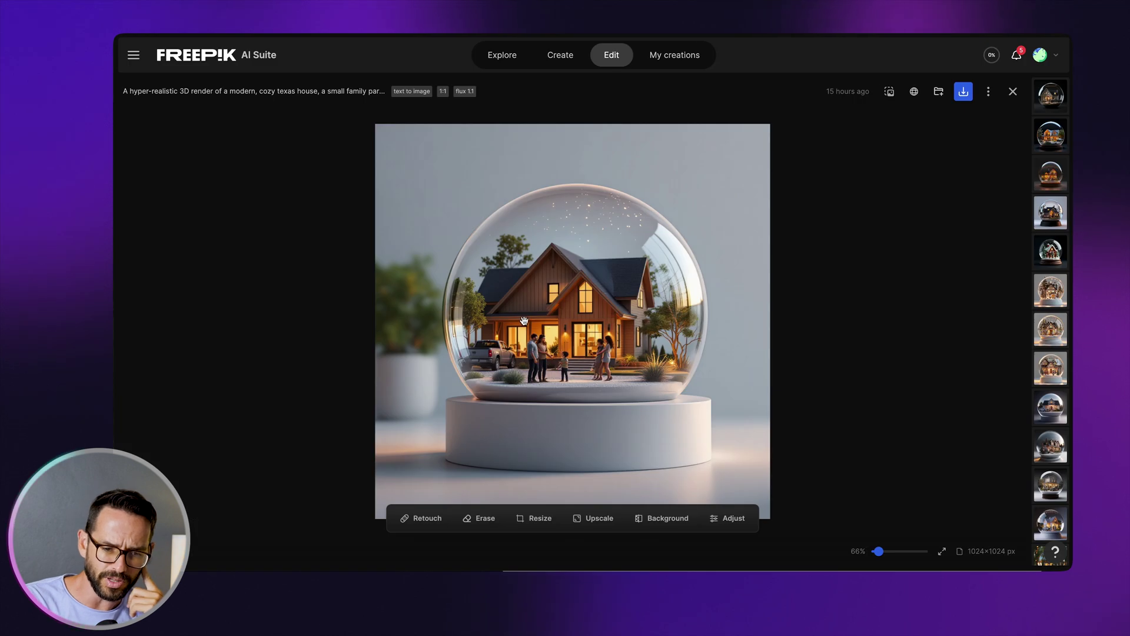
# Step: Erase the blurred potted plant on the image's left and save the edit
pyautogui.click(428, 523)
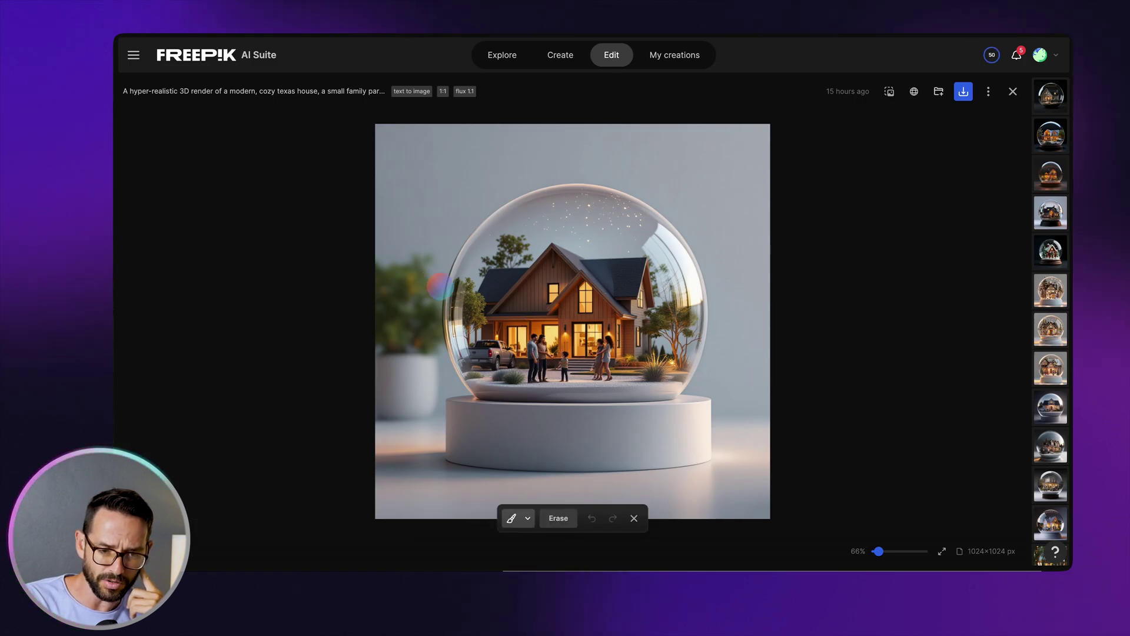
pyautogui.moveTo(434, 275)
pyautogui.mouseDown()
pyautogui.moveTo(428, 405)
pyautogui.moveTo(370, 407)
pyautogui.moveTo(380, 409)
pyautogui.moveTo(381, 265)
pyautogui.moveTo(427, 263)
pyautogui.moveTo(404, 395)
pyautogui.moveTo(391, 284)
pyautogui.moveTo(412, 299)
pyautogui.moveTo(412, 368)
pyautogui.mouseUp()
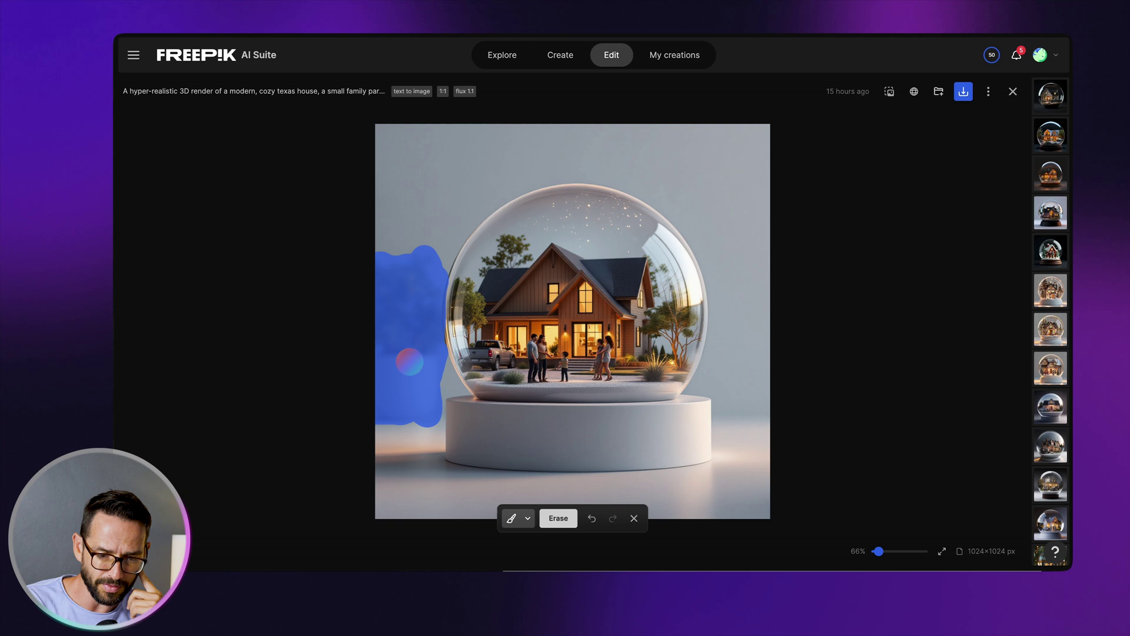
pyautogui.click(557, 519)
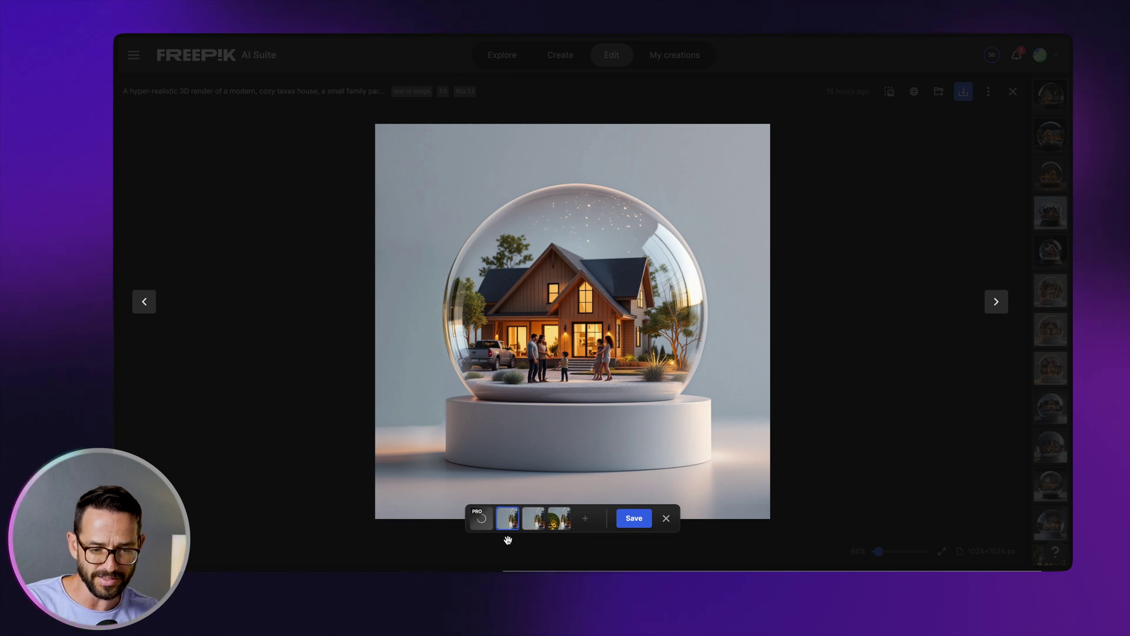
pyautogui.click(634, 518)
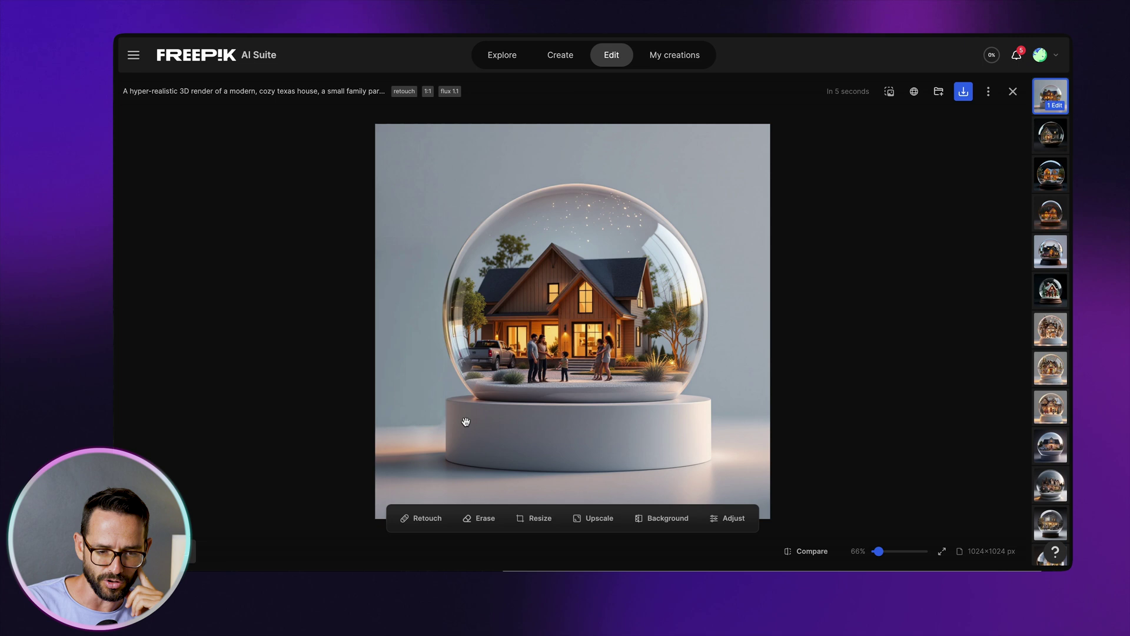
# Step: Retouch the snow globe's base with a 'red' prompt and save the red version
pyautogui.click(420, 518)
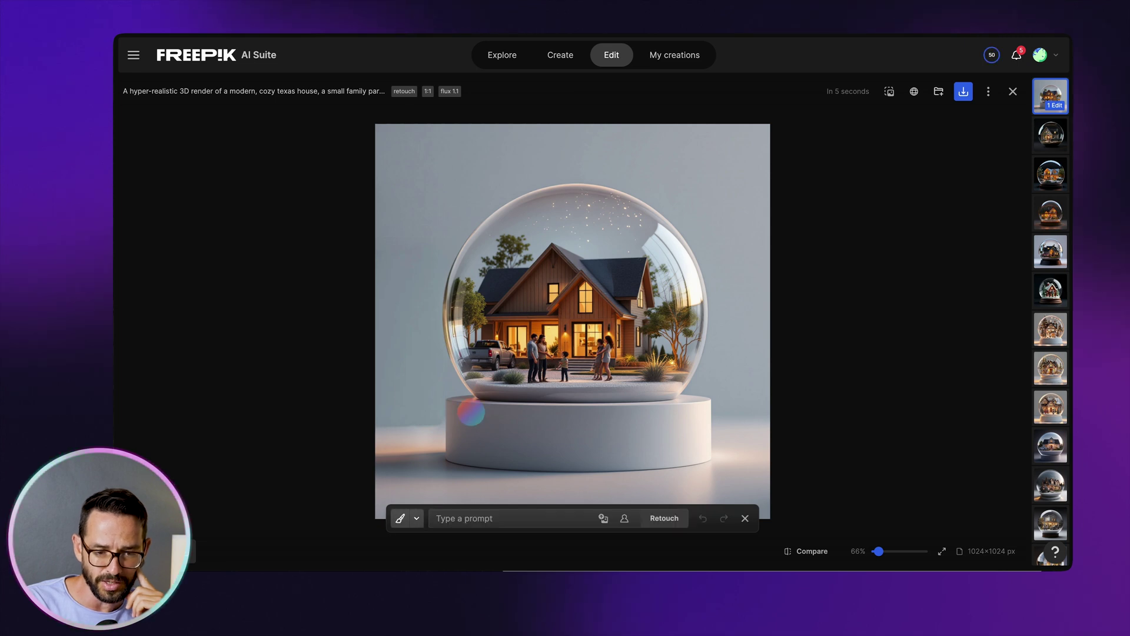
pyautogui.moveTo(454, 405)
pyautogui.mouseDown()
pyautogui.moveTo(569, 411)
pyautogui.moveTo(700, 400)
pyautogui.moveTo(711, 446)
pyautogui.moveTo(622, 466)
pyautogui.moveTo(478, 459)
pyautogui.moveTo(457, 457)
pyautogui.moveTo(454, 417)
pyautogui.moveTo(492, 434)
pyautogui.moveTo(701, 426)
pyautogui.moveTo(588, 451)
pyautogui.moveTo(465, 443)
pyautogui.moveTo(535, 437)
pyautogui.mouseUp()
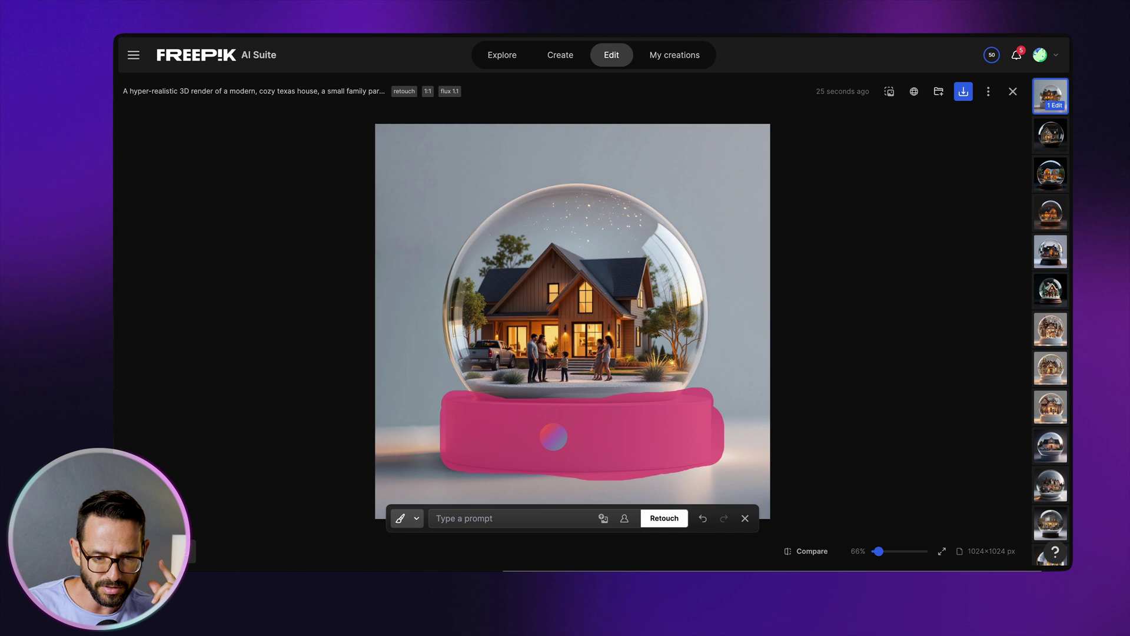
pyautogui.click(490, 521)
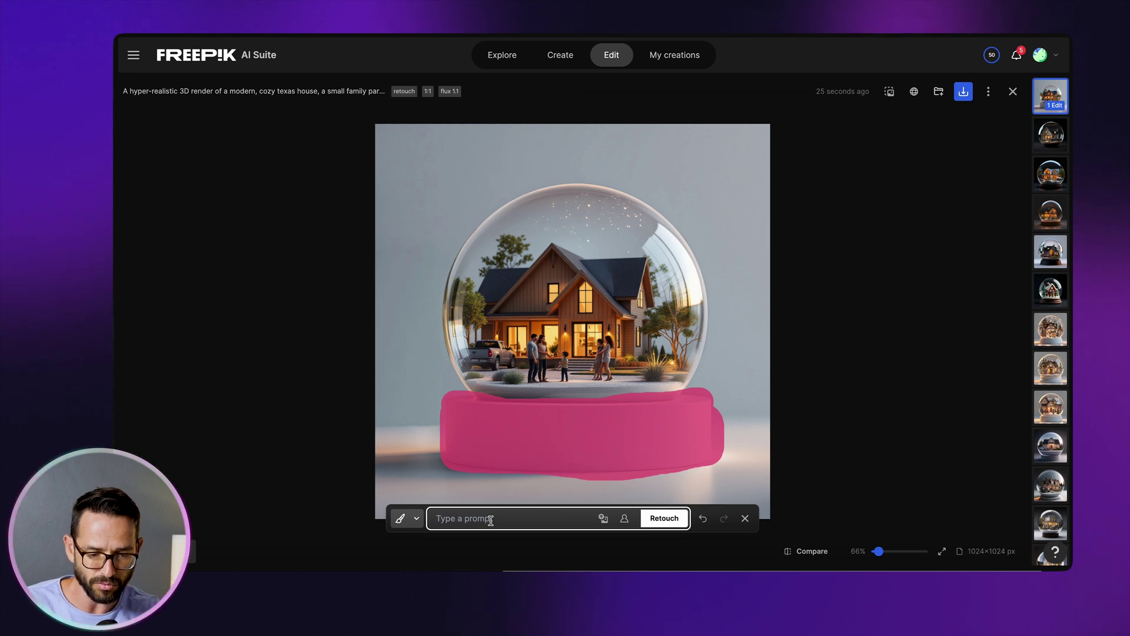
pyautogui.write('re')
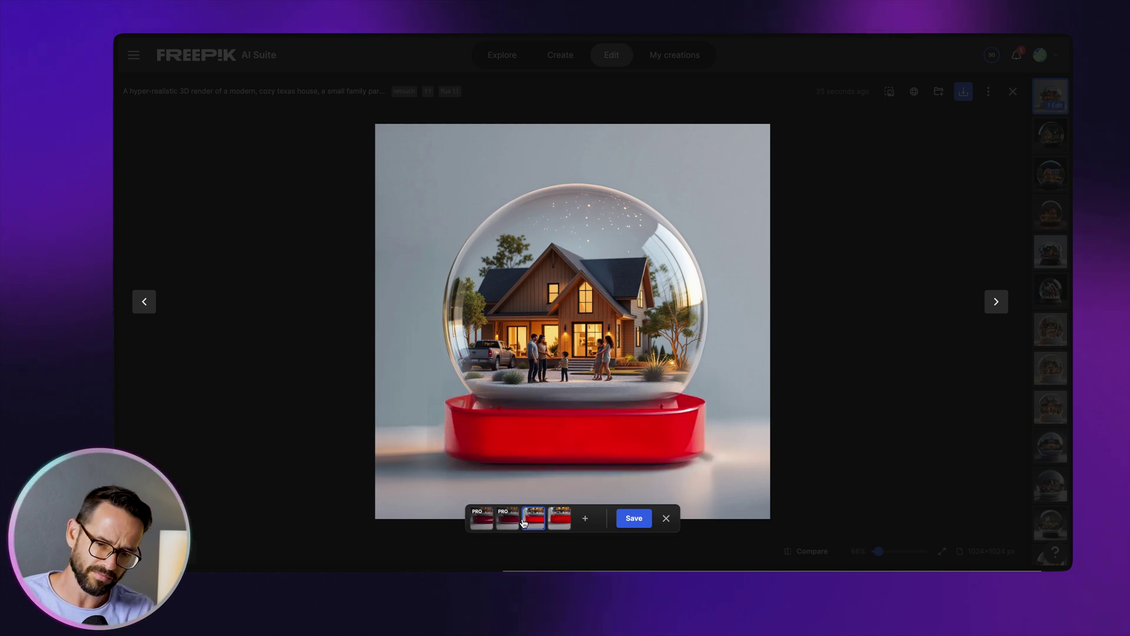
pyautogui.click(583, 519)
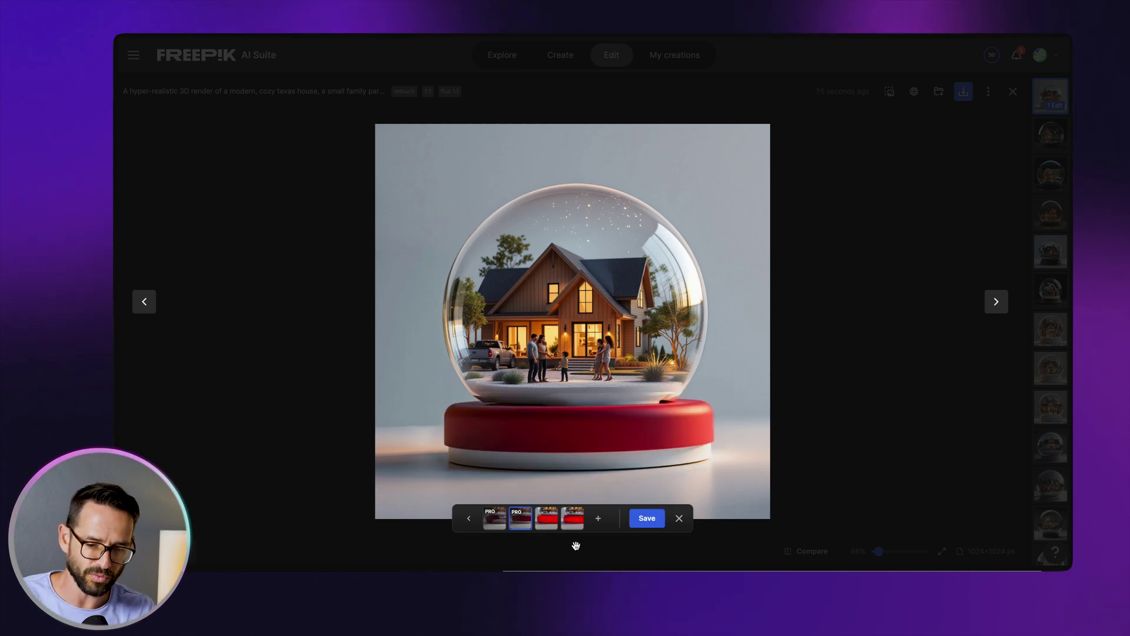
pyautogui.click(648, 519)
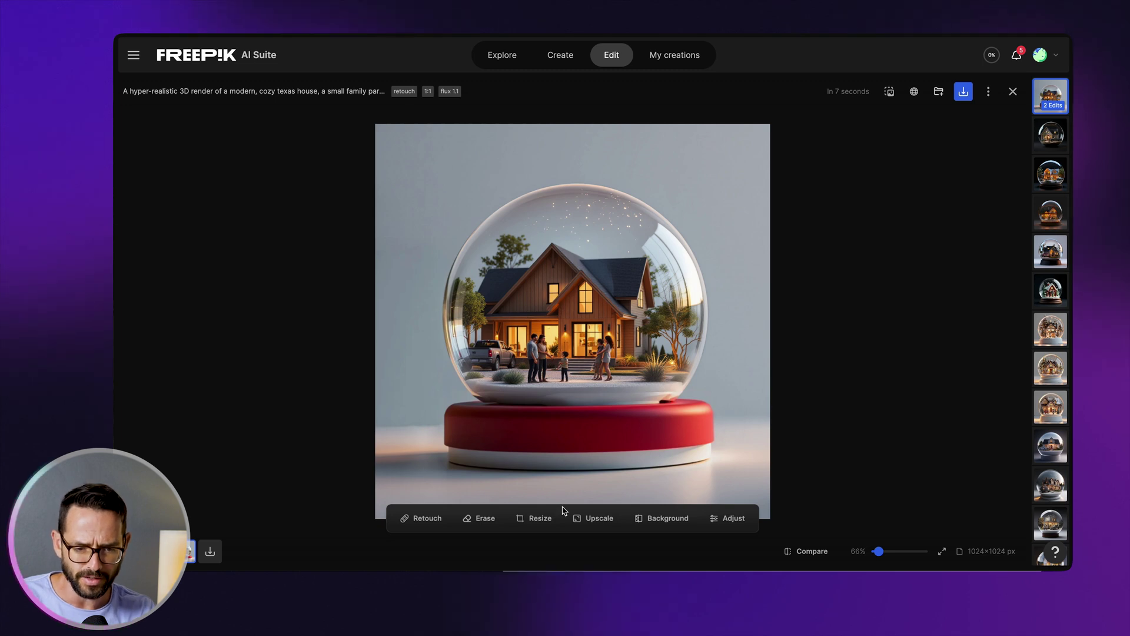
# Step: Expand the canvas left, up and right with generated background, resizing to 1472px
pyautogui.click(540, 518)
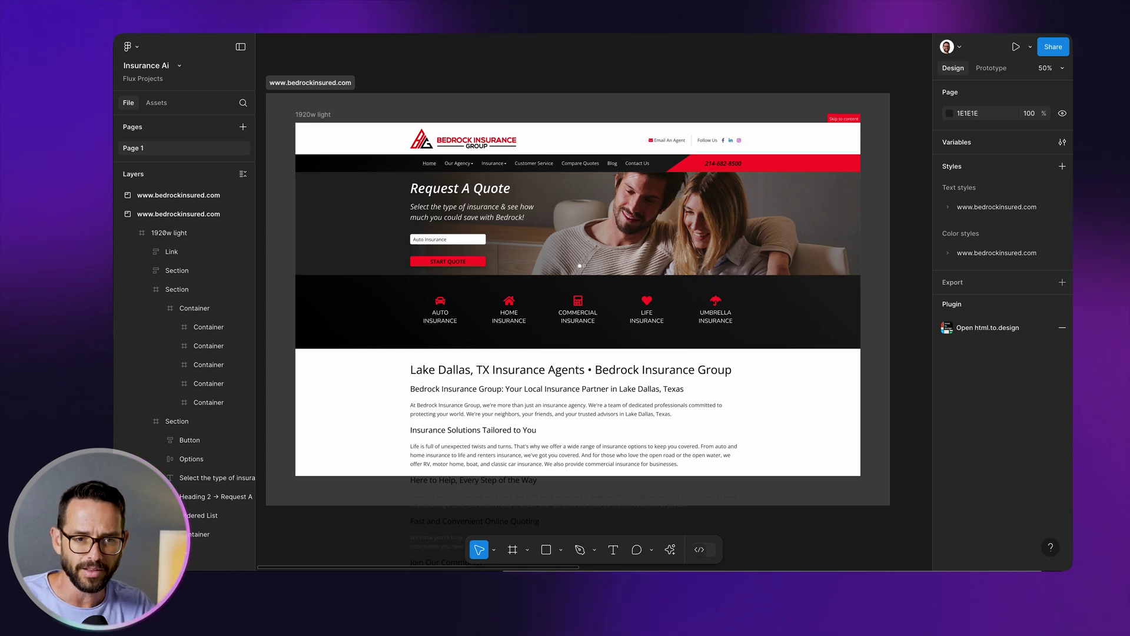
pyautogui.press('super+Tab')
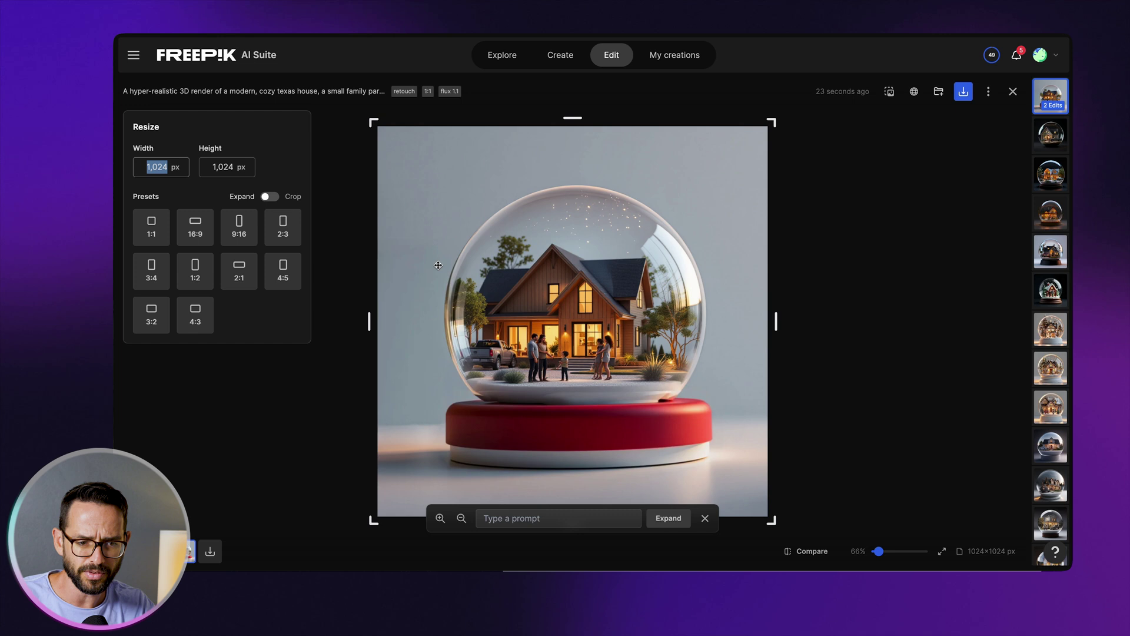
pyautogui.moveTo(369, 321); pyautogui.dragTo(119, 343)
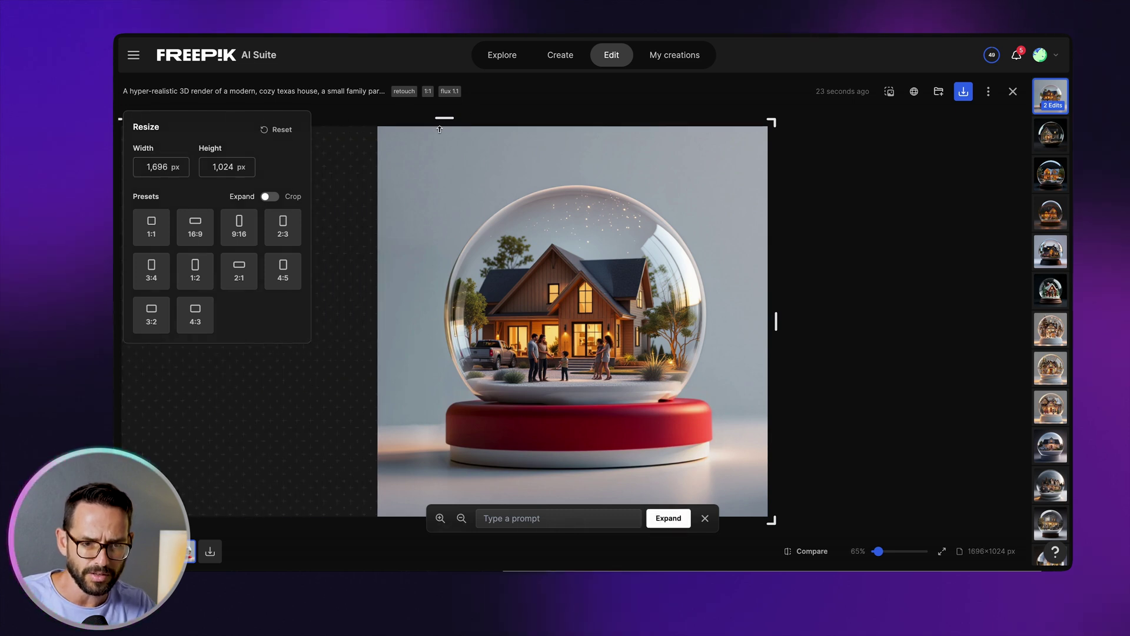
pyautogui.moveTo(446, 118); pyautogui.dragTo(447, 104)
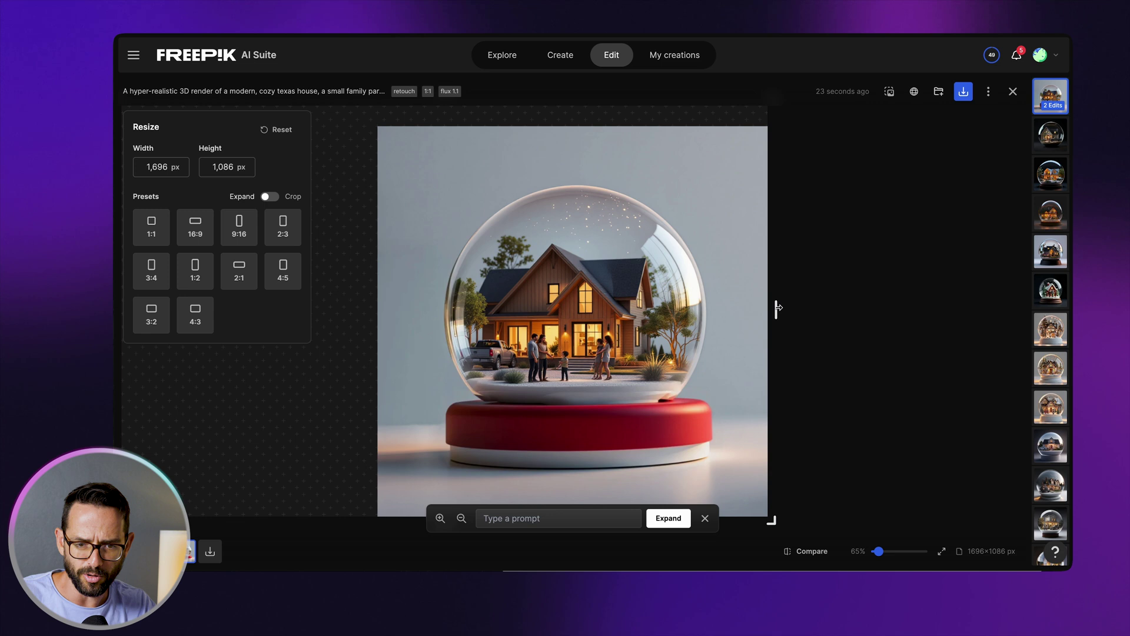
pyautogui.moveTo(777, 308); pyautogui.dragTo(833, 306)
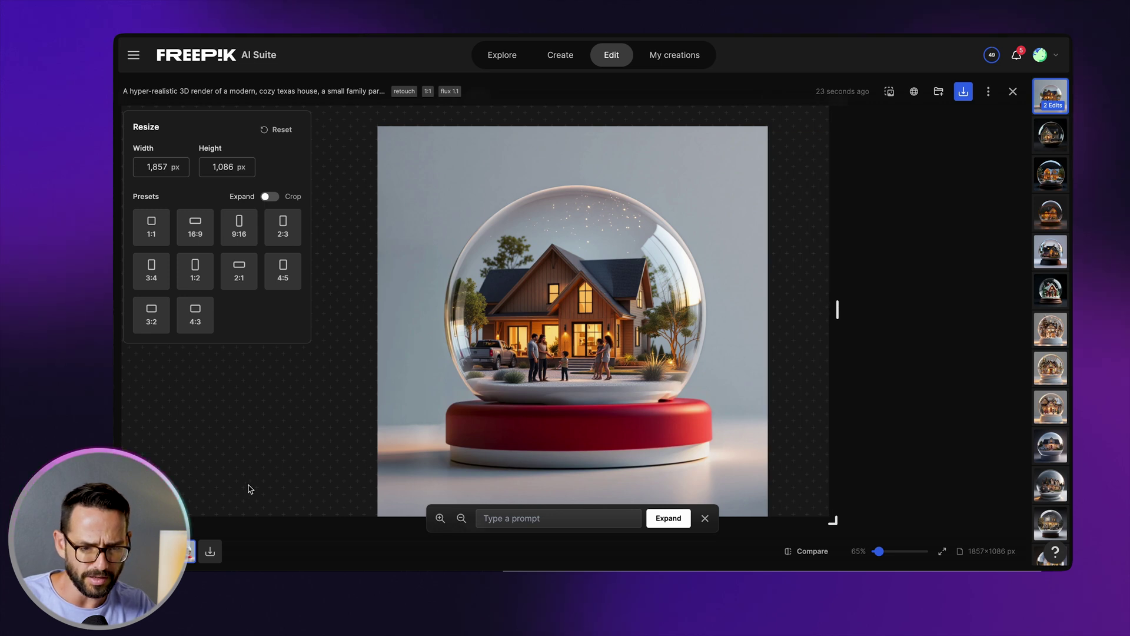
pyautogui.click(670, 519)
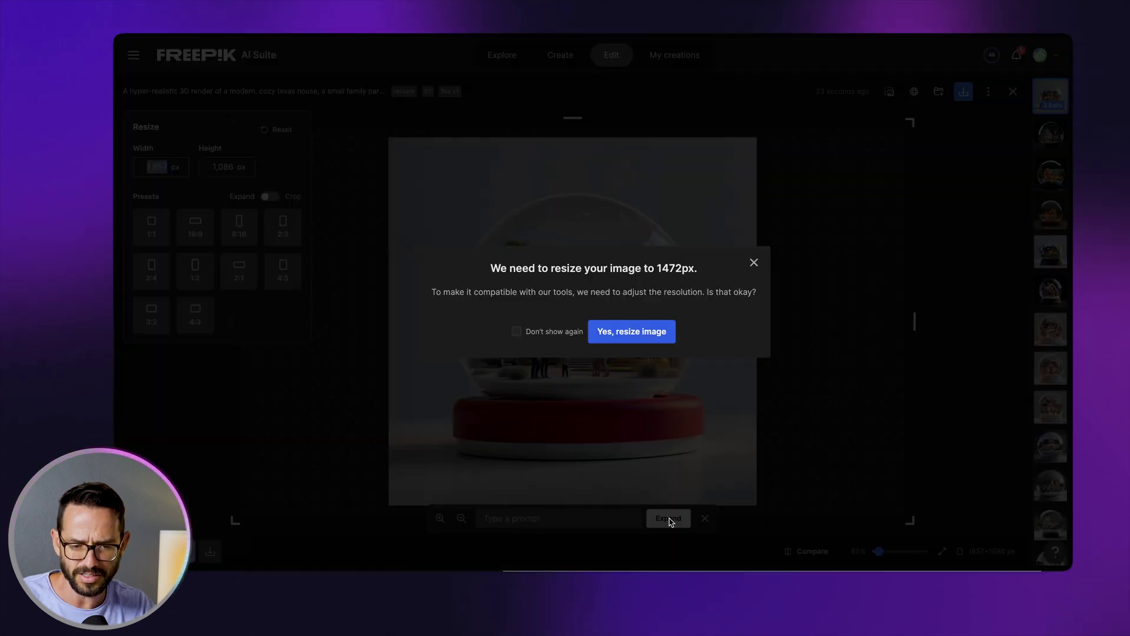
pyautogui.click(632, 331)
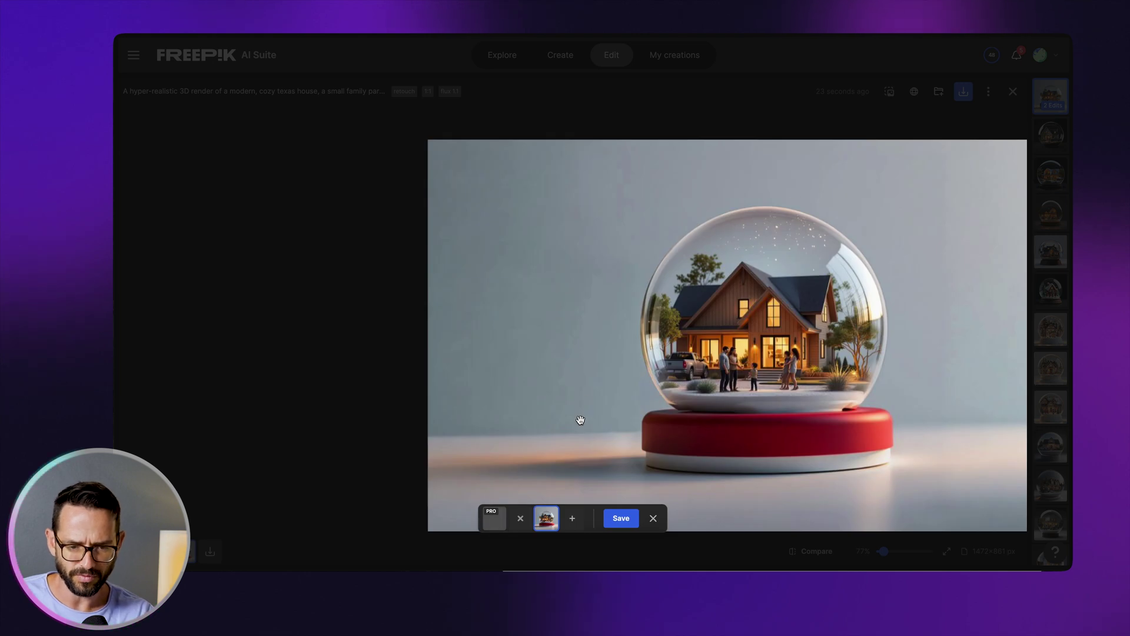
# Step: Save the 1472×864 expanded image and download it as a PNG
pyautogui.click(619, 519)
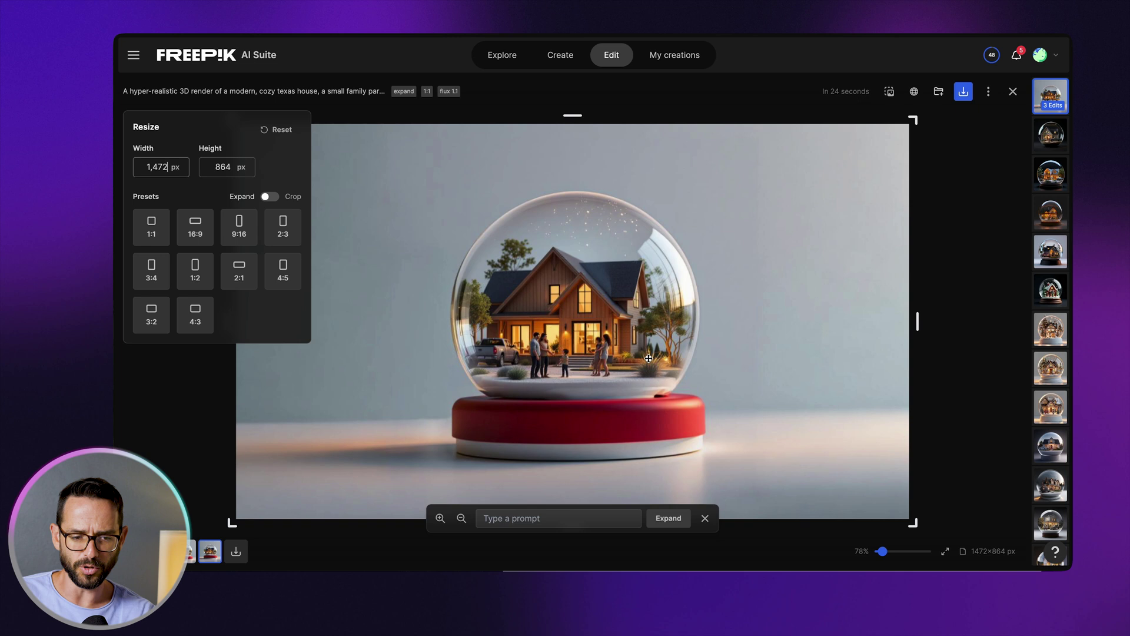
pyautogui.click(963, 92)
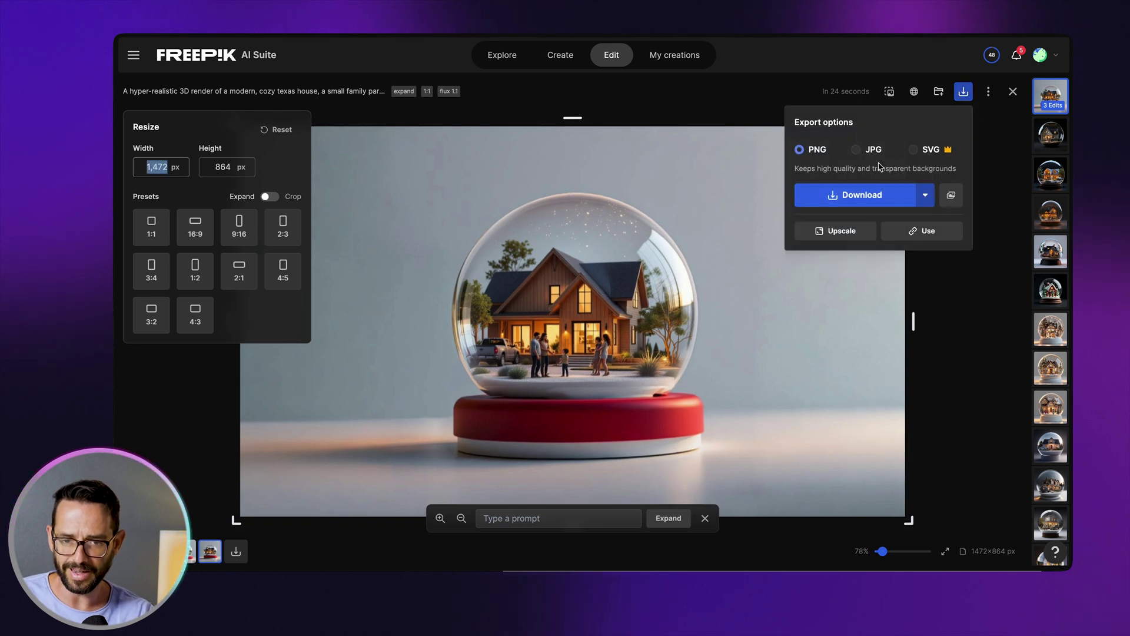
pyautogui.click(872, 196)
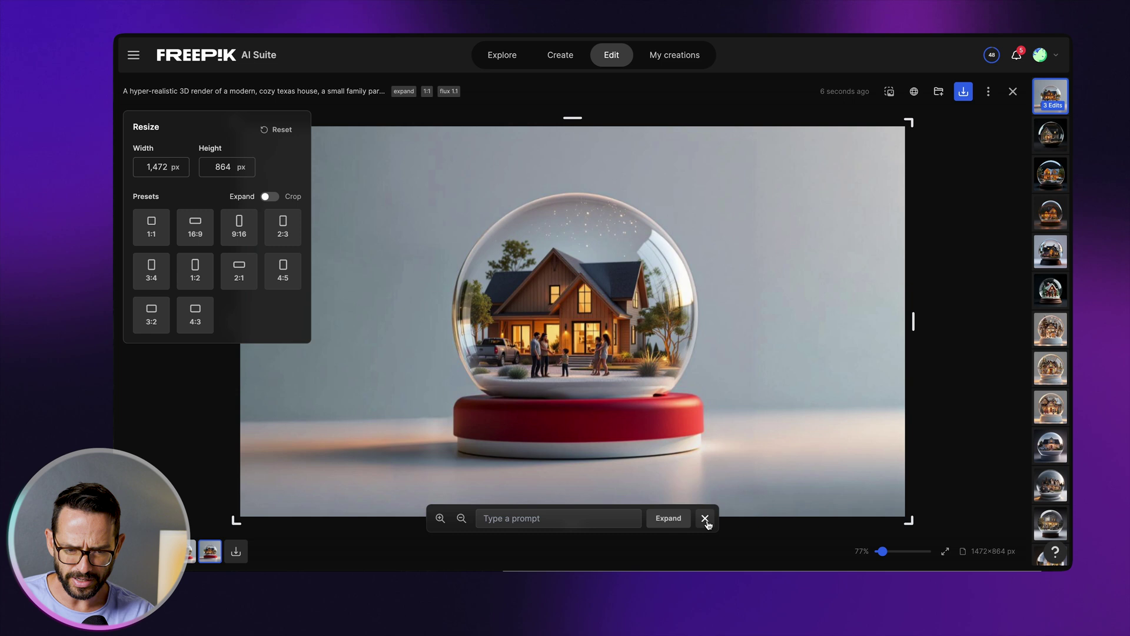
# Step: Upscale the image in Classic mode at 2k with Subtle imagination to 2048×1200
pyautogui.click(704, 518)
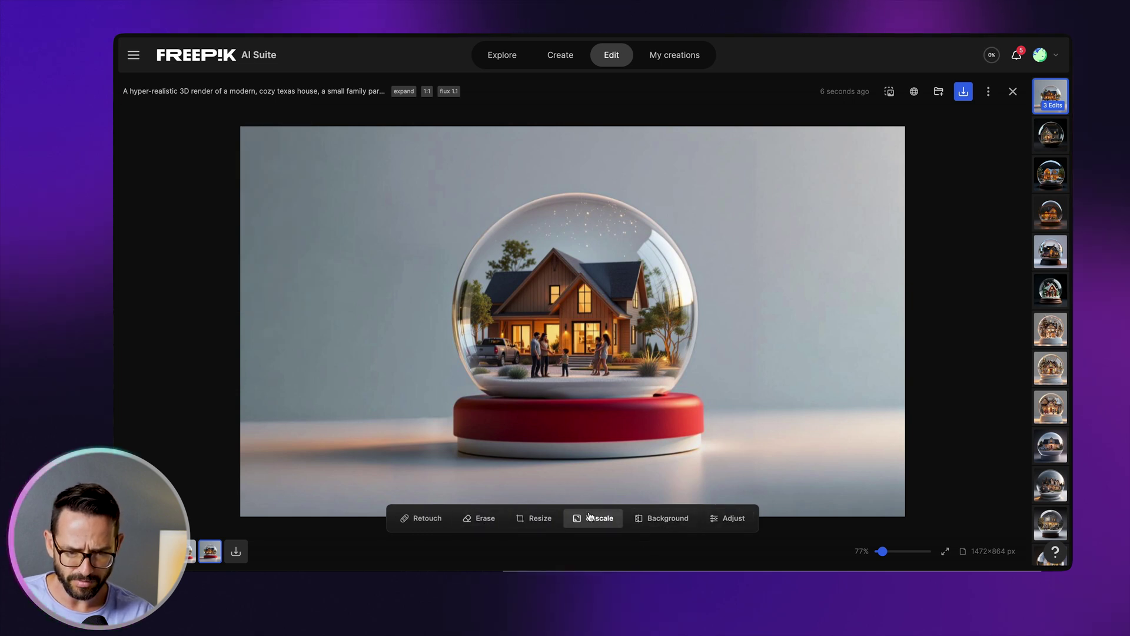
pyautogui.click(595, 518)
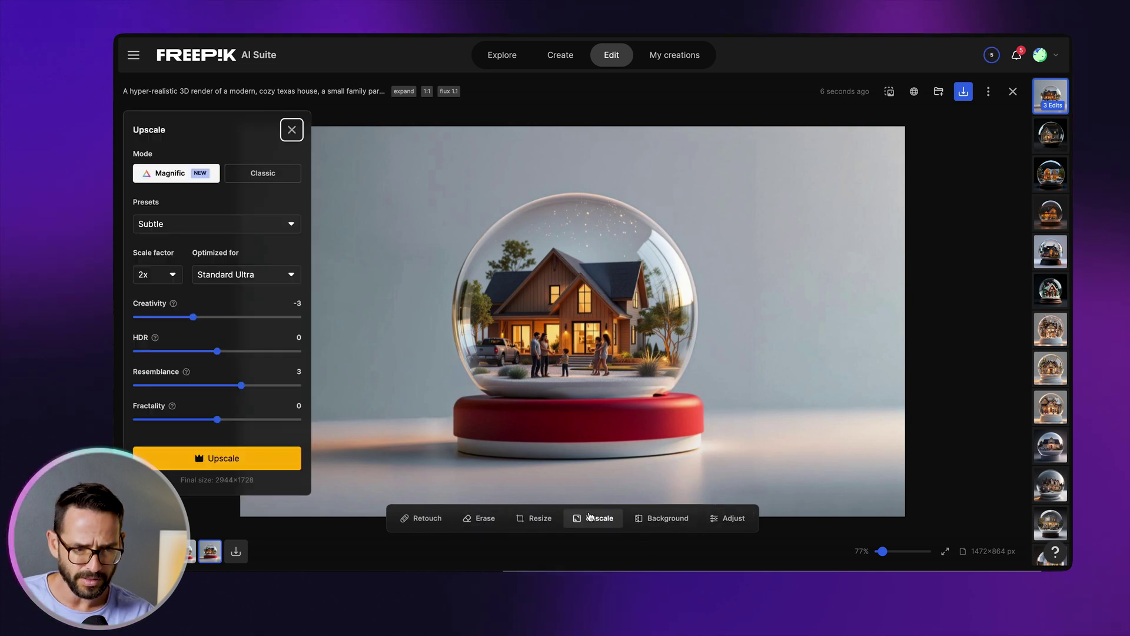
pyautogui.click(259, 176)
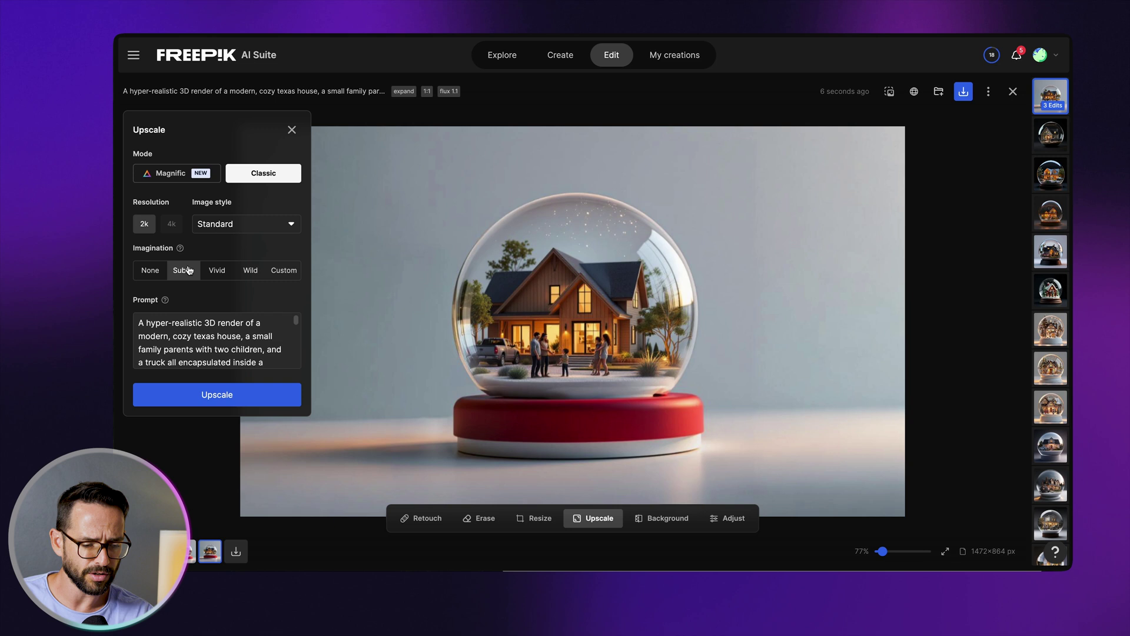
pyautogui.click(215, 396)
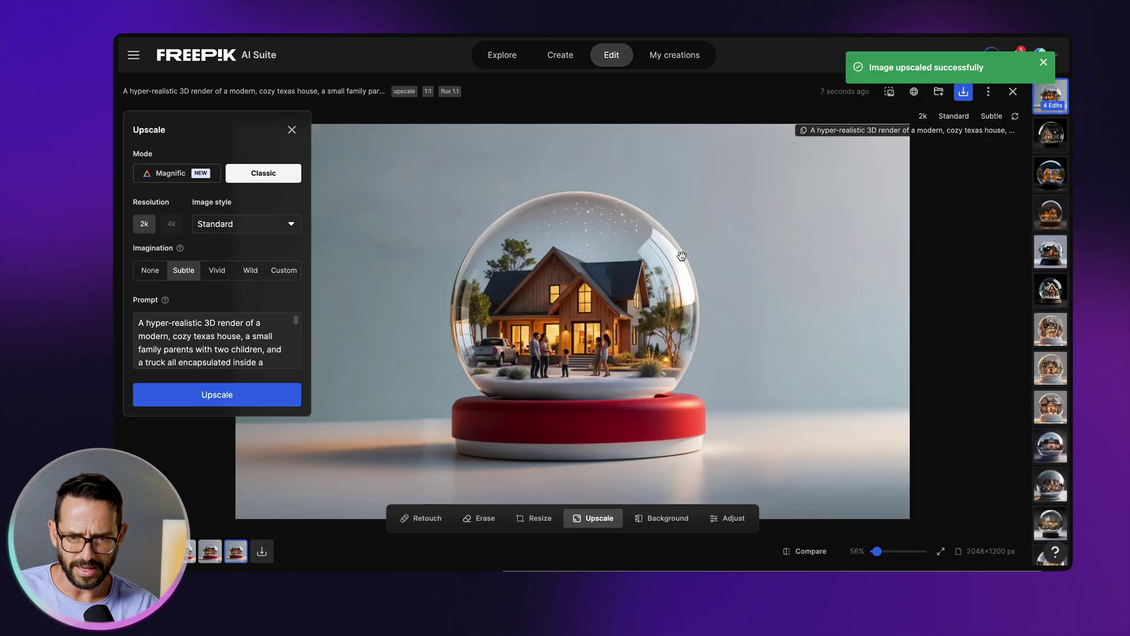
# Step: Download the upscaled image as a PNG saved to the Desktop
pyautogui.click(964, 91)
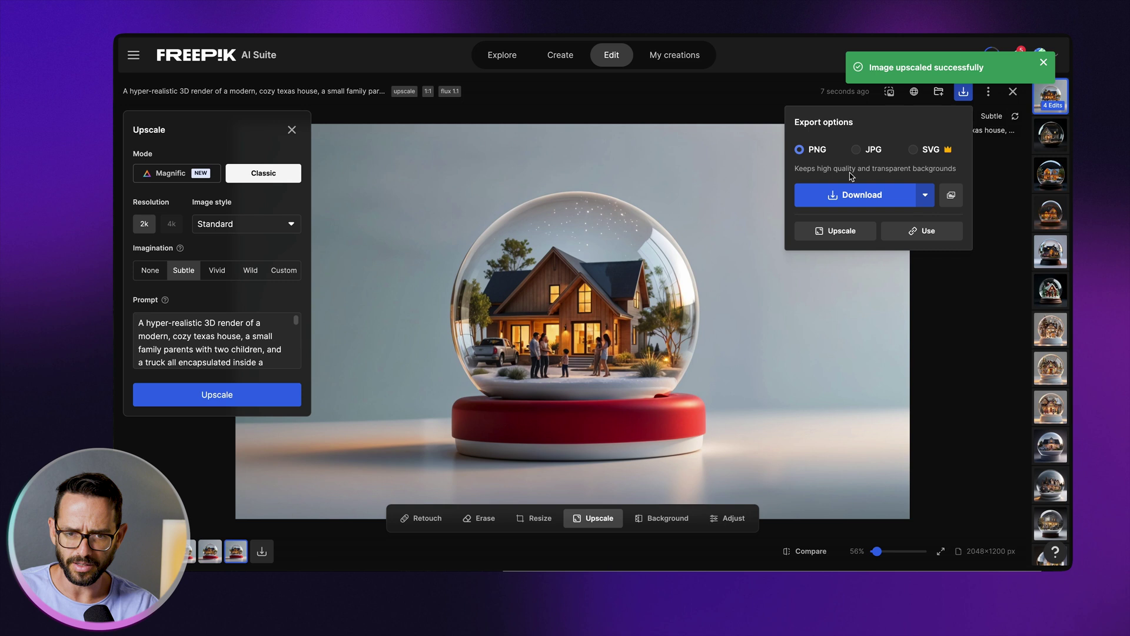
pyautogui.click(858, 197)
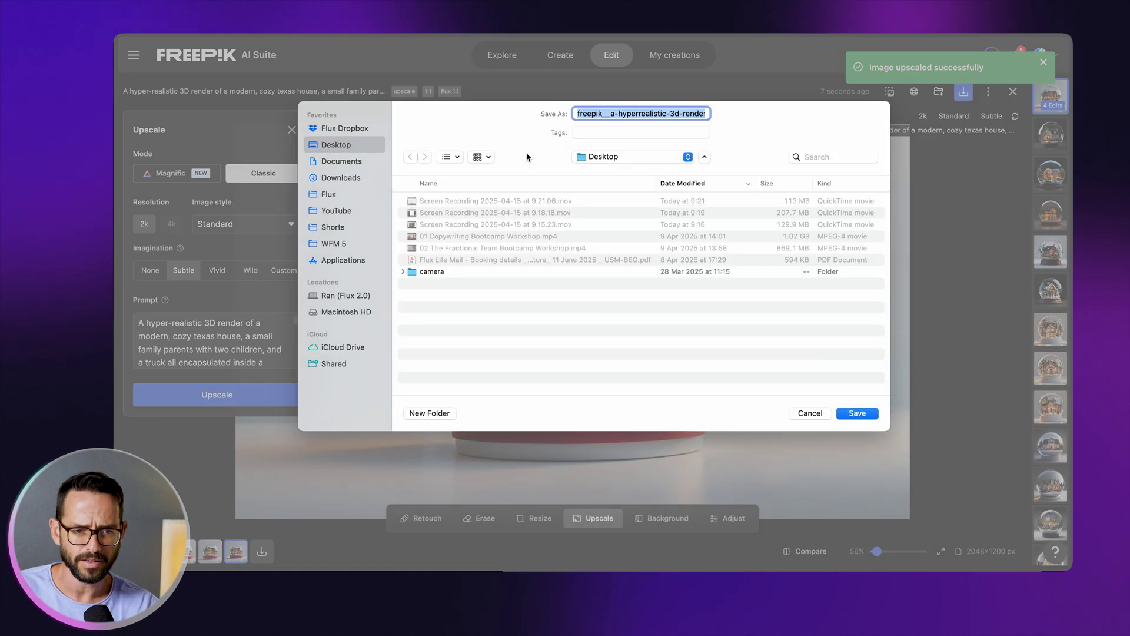
pyautogui.press('Return')
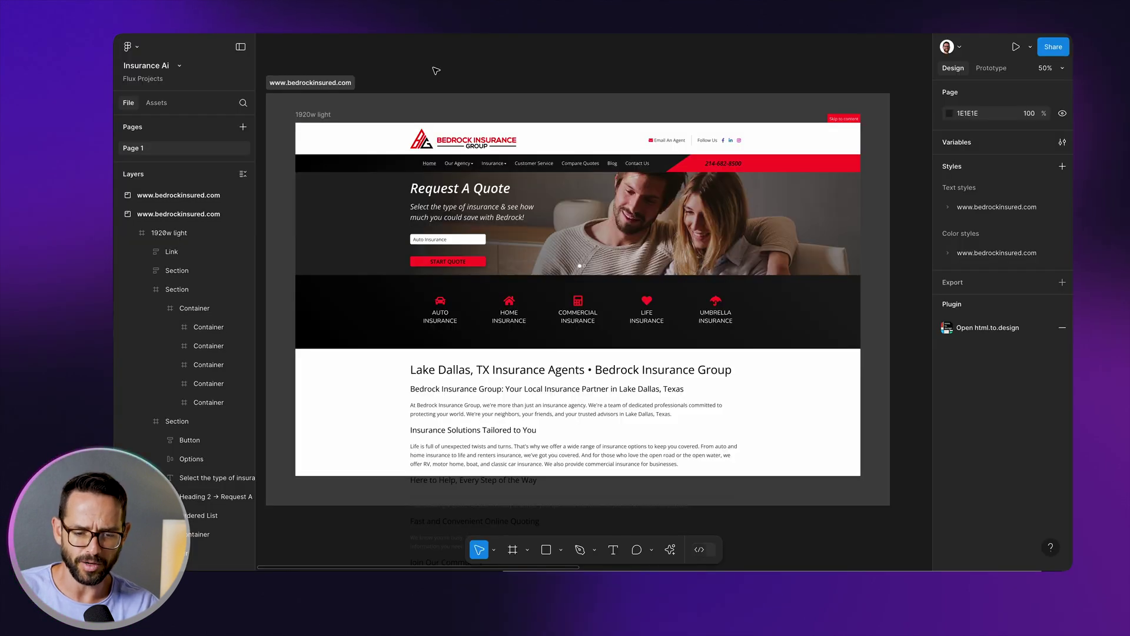
# Step: Move the text section below the page and shift the icon strip further down
pyautogui.scroll(-5, 435, 71)
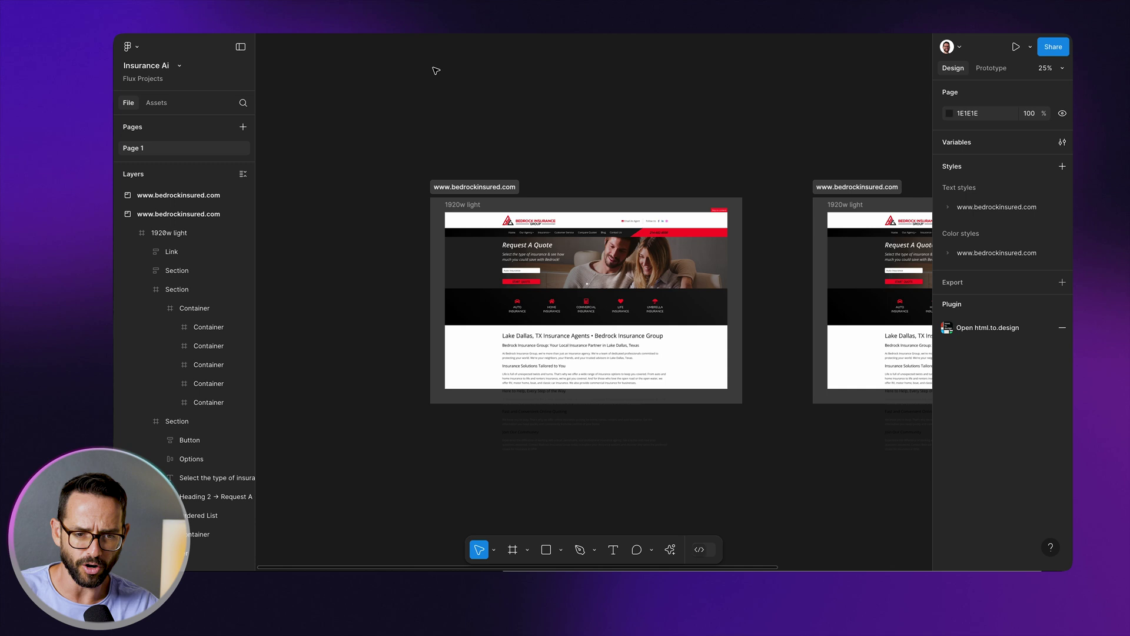
pyautogui.press('super+equal')
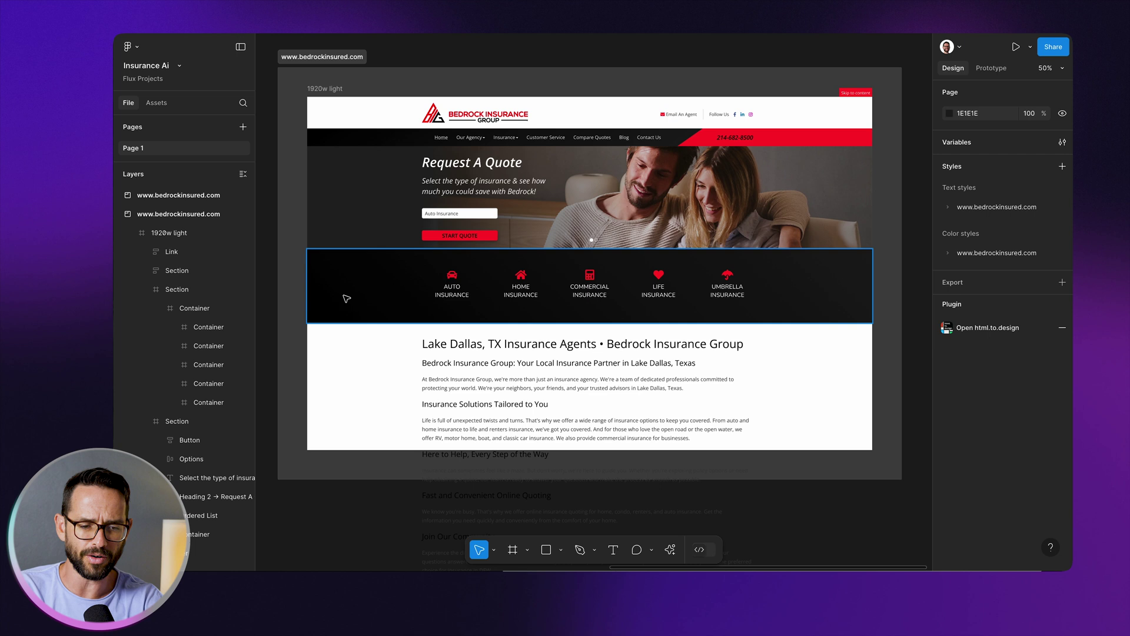
pyautogui.moveTo(505, 349); pyautogui.dragTo(511, 513)
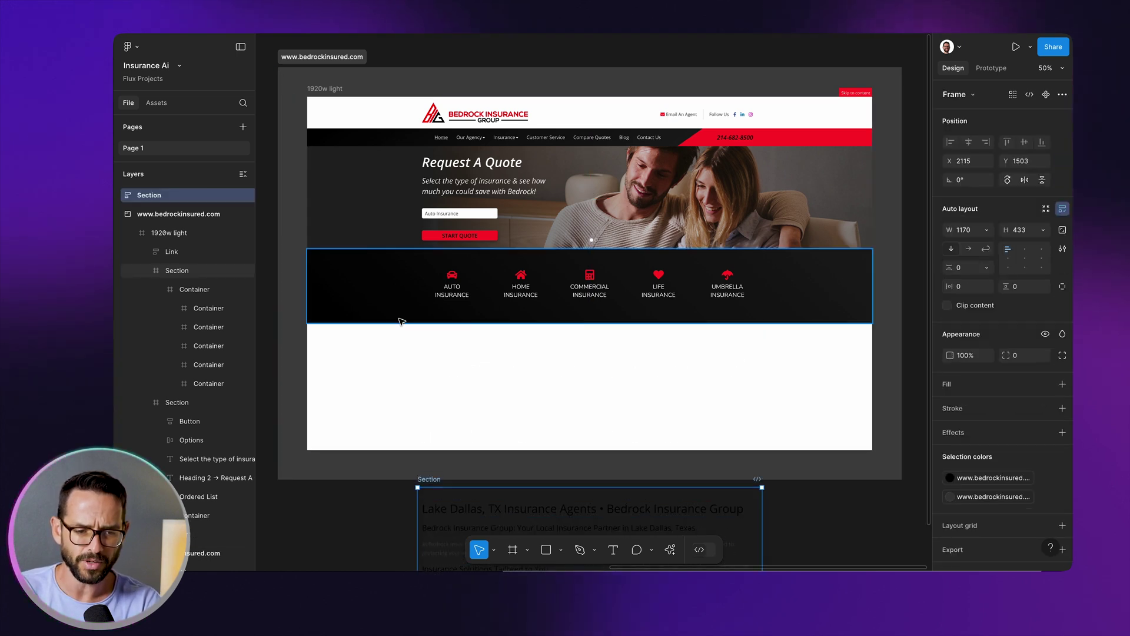
pyautogui.moveTo(404, 320); pyautogui.dragTo(395, 416)
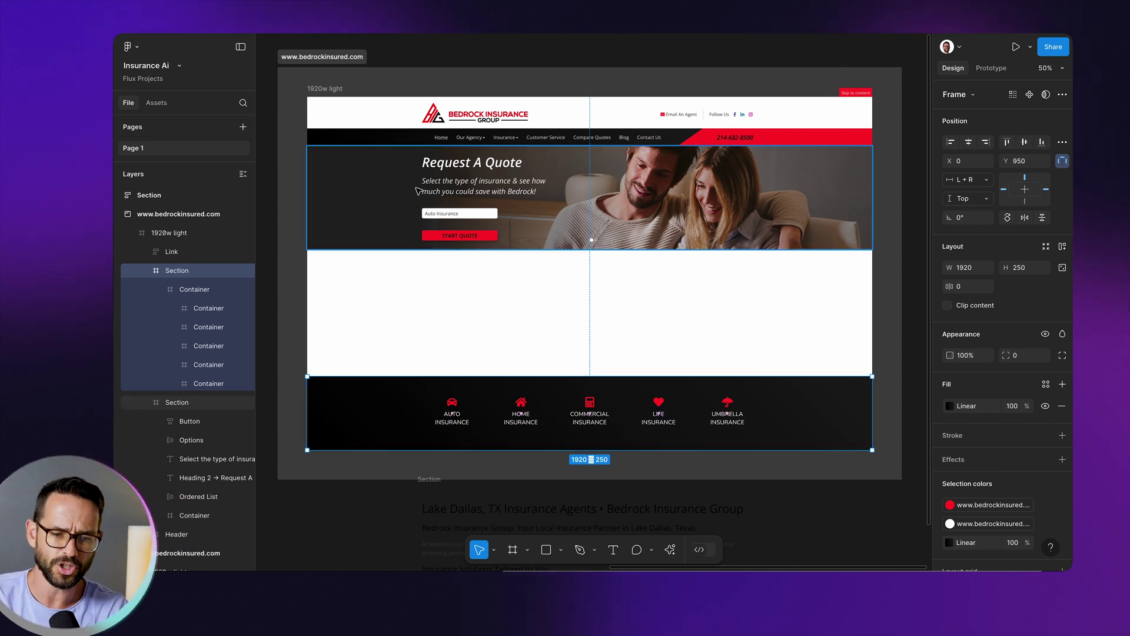
# Step: Stretch the hero section to 783 px tall and its Gradient to 787 px
pyautogui.click(374, 247)
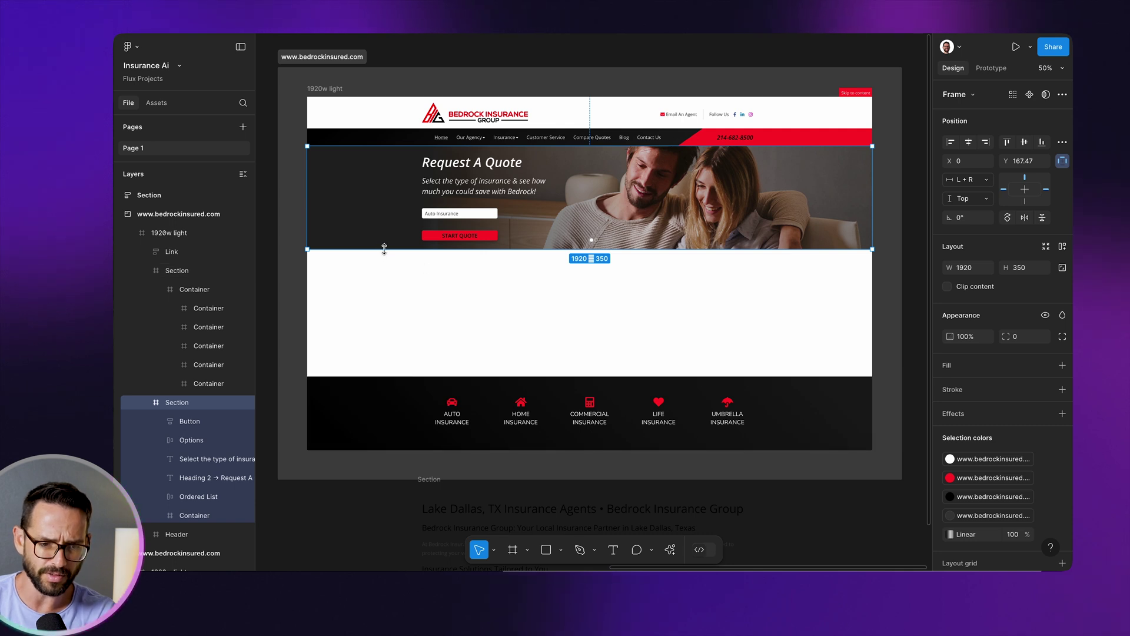
pyautogui.moveTo(385, 249); pyautogui.dragTo(358, 376)
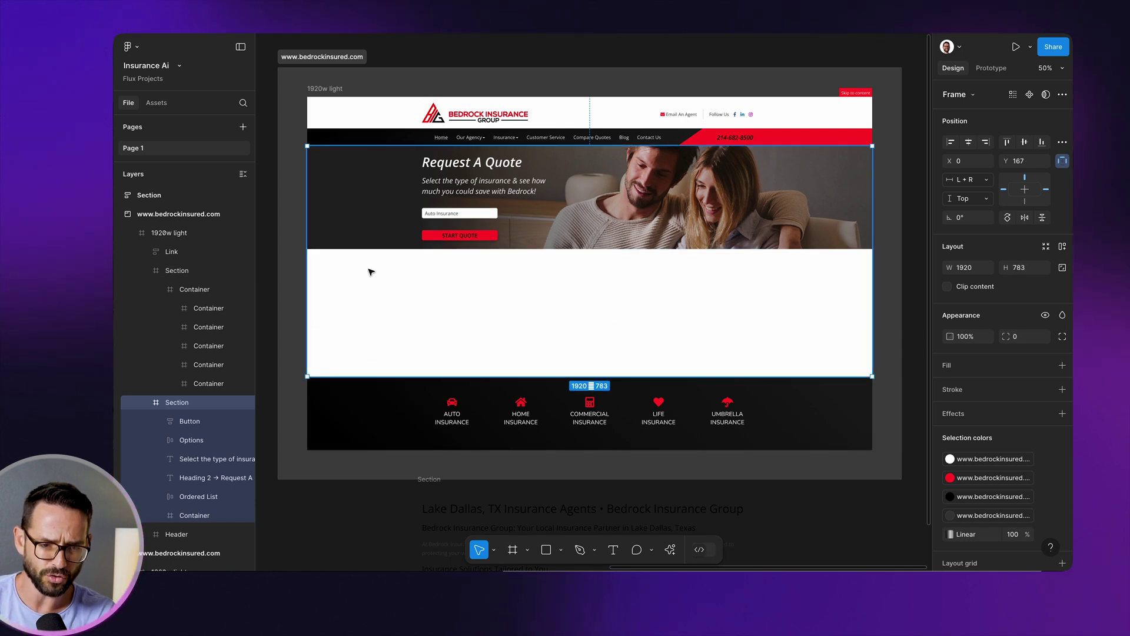
pyautogui.click(377, 246)
pyautogui.moveTo(373, 249); pyautogui.dragTo(361, 377)
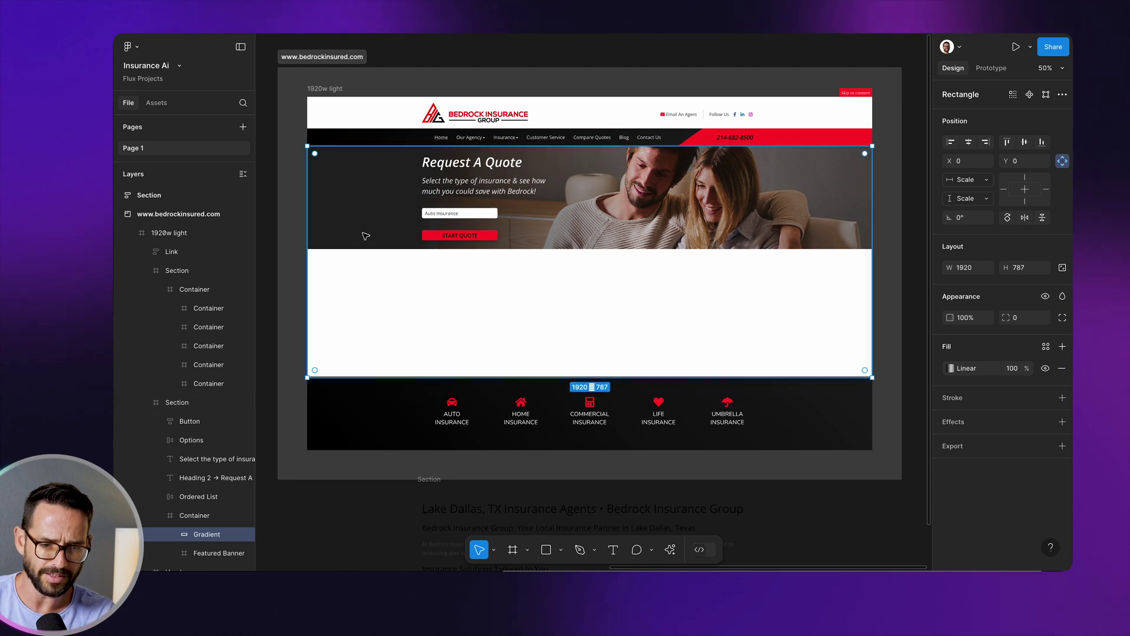
# Step: Stretch the Featured Banner and its container to 787 px tall
pyautogui.scroll(-1, 229, 518)
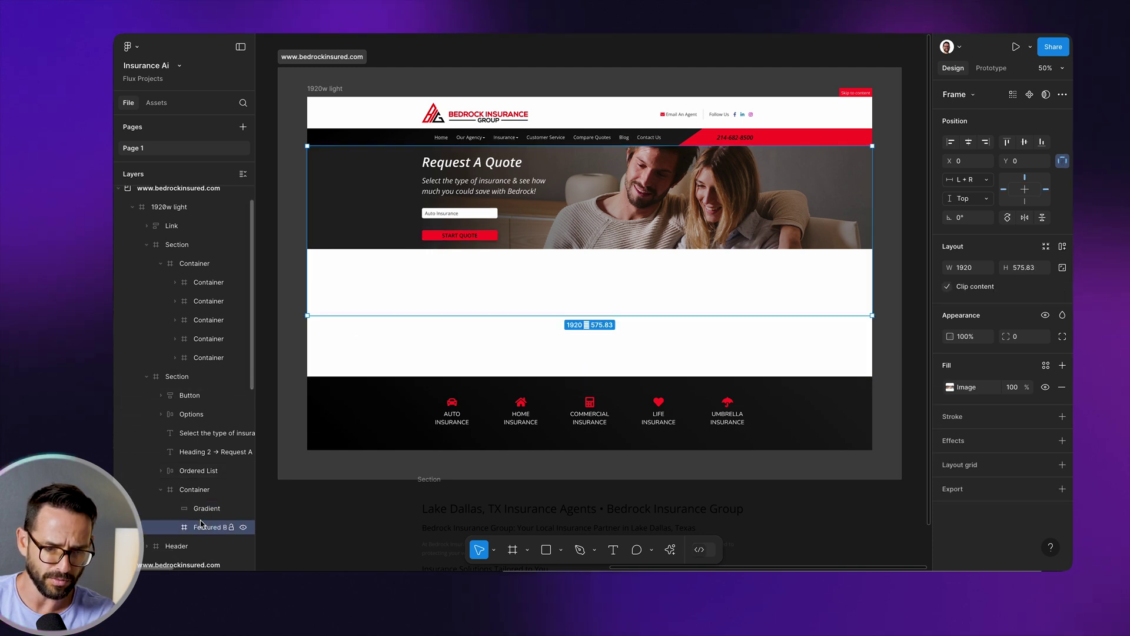
pyautogui.click(230, 525)
pyautogui.moveTo(414, 317); pyautogui.dragTo(408, 378)
pyautogui.click(203, 507)
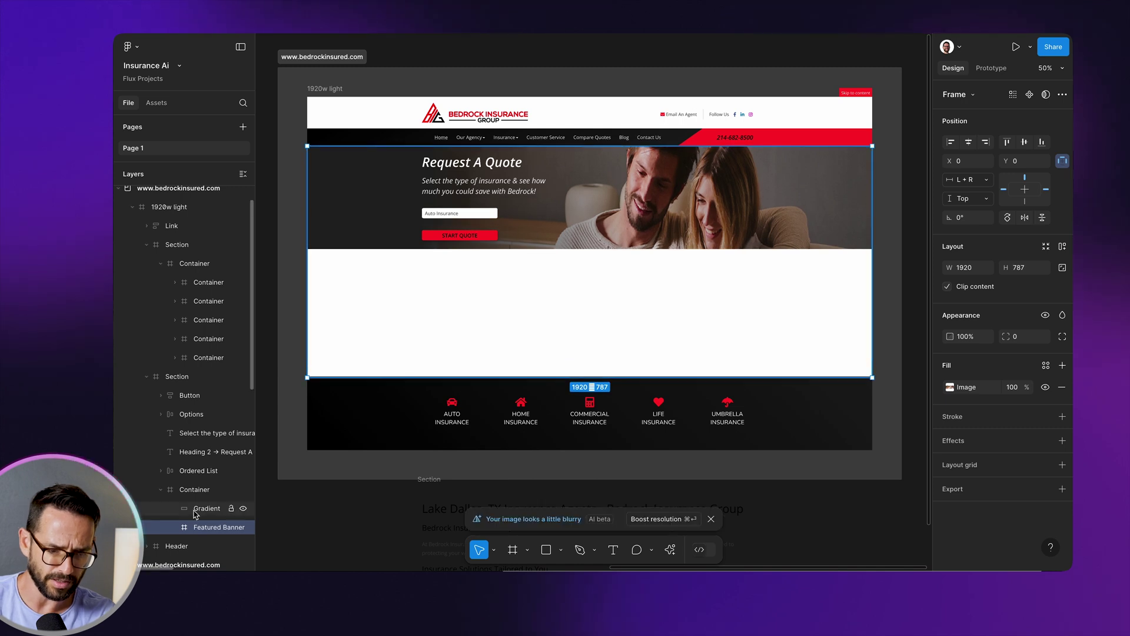
pyautogui.hotkey('shift', 'Return')
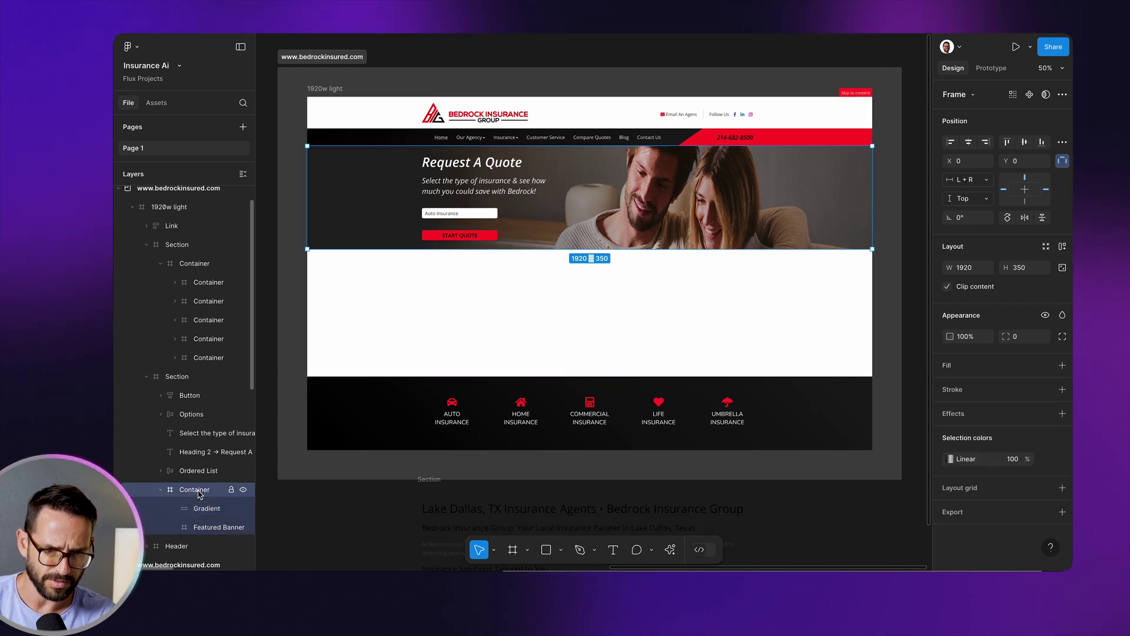
pyautogui.moveTo(512, 246); pyautogui.dragTo(494, 376)
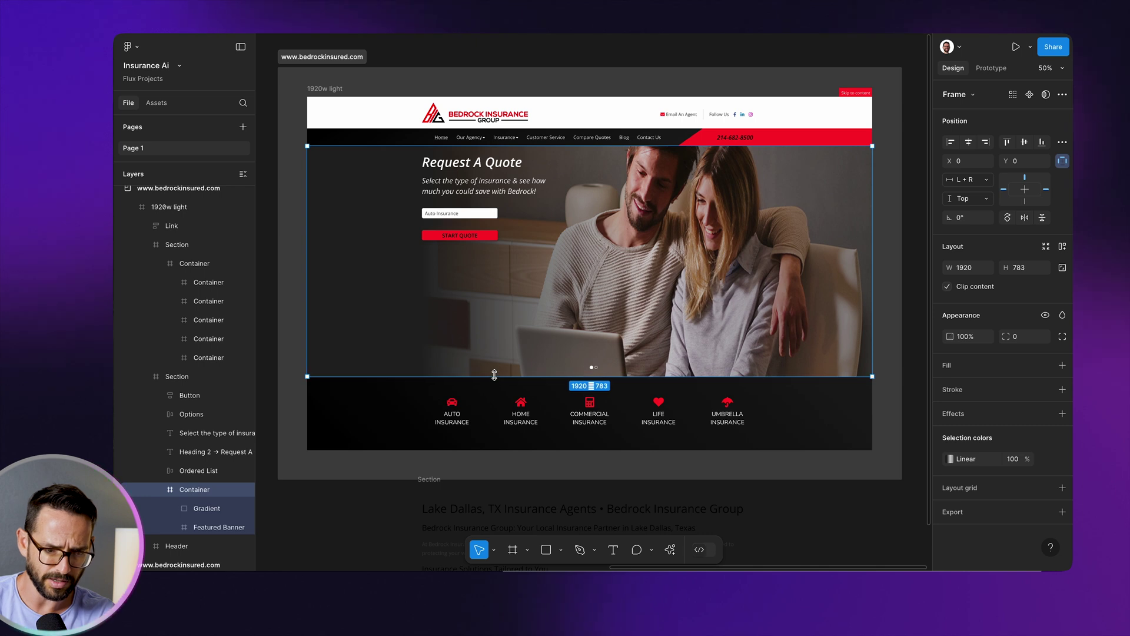
# Step: Replace the banner's photo fill with solid grey and delete the Gradient layer
pyautogui.click(207, 528)
pyautogui.click(949, 386)
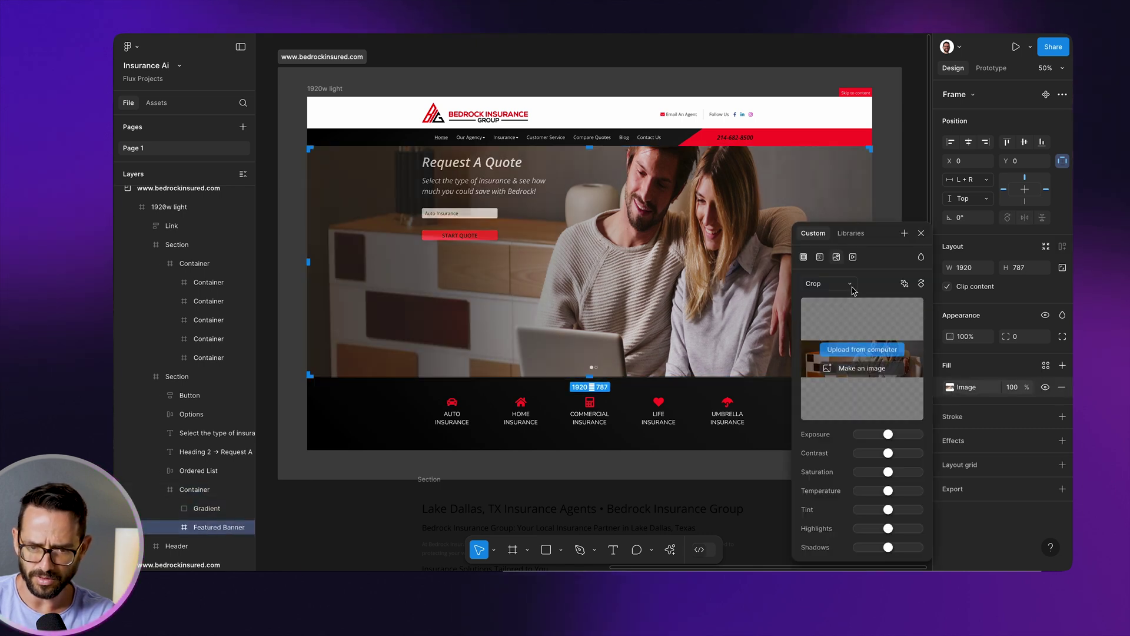
pyautogui.click(802, 257)
pyautogui.click(921, 234)
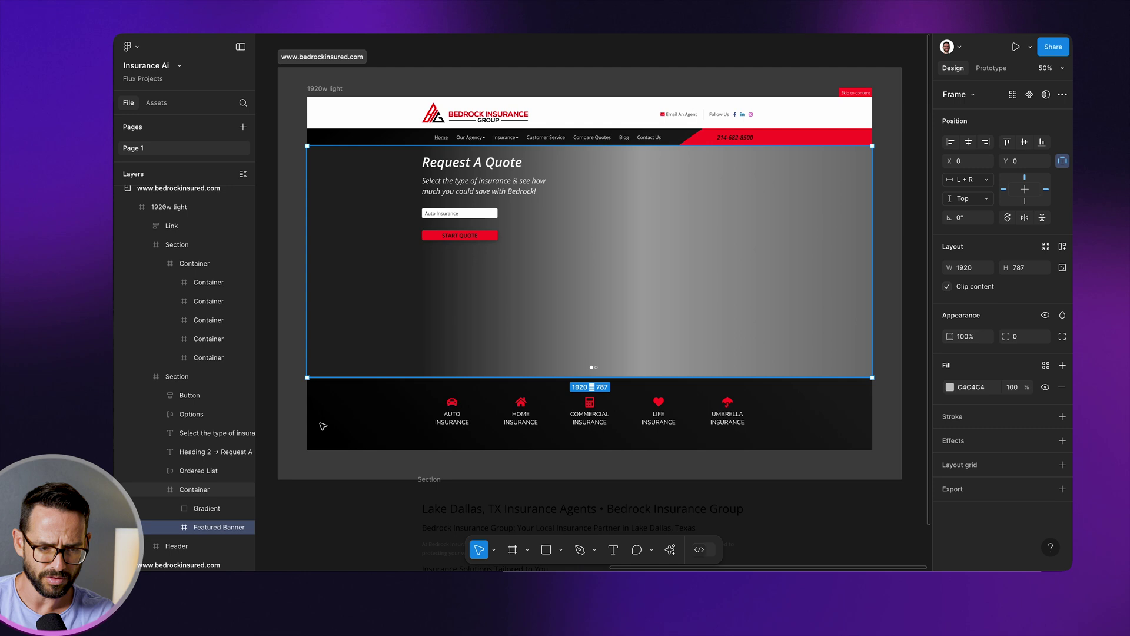
pyautogui.click(203, 508)
pyautogui.press('Delete')
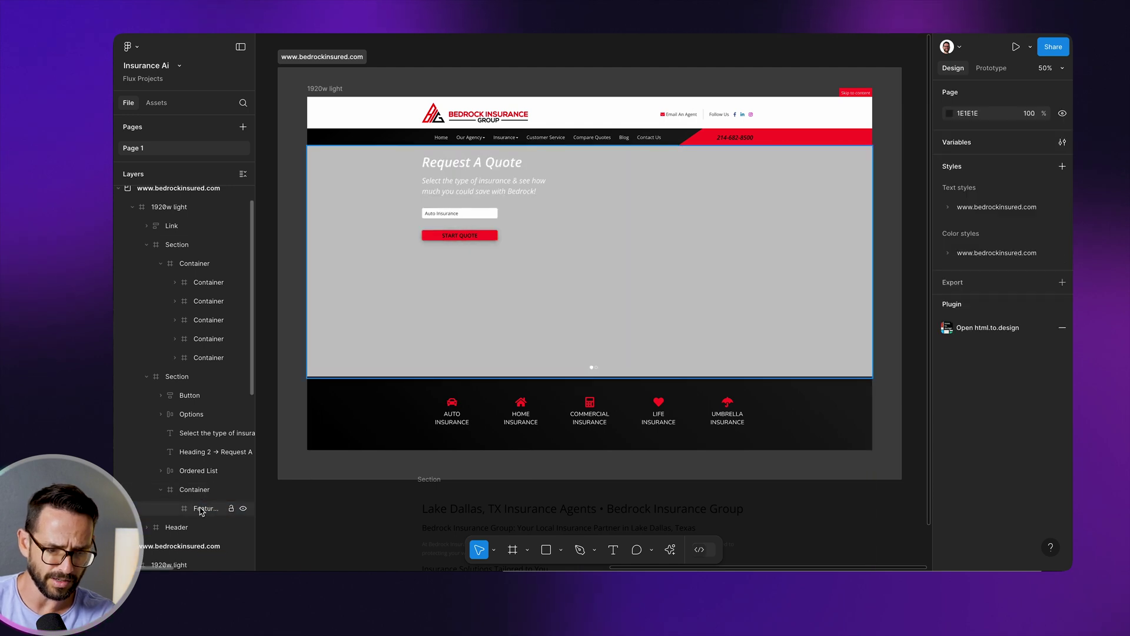
# Step: Drag the upscaled snow-globe PNG from the Desktop folder onto the hero banner
pyautogui.click(203, 510)
pyautogui.press('super+Tab')
pyautogui.press('super+Tab')
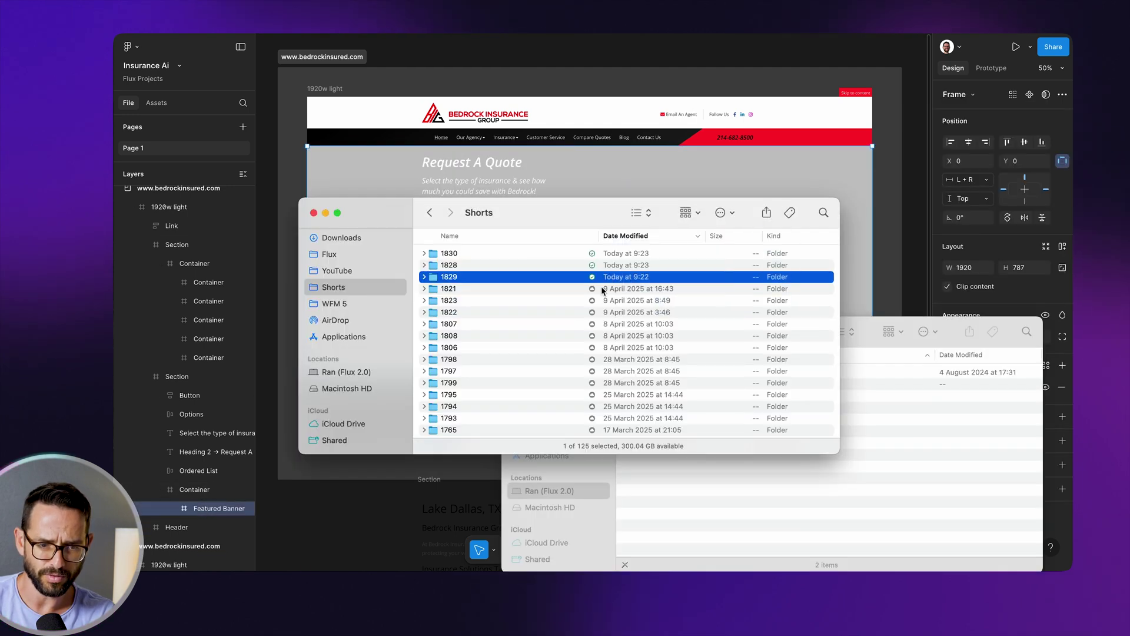
pyautogui.click(328, 255)
pyautogui.scroll(2, 354, 295)
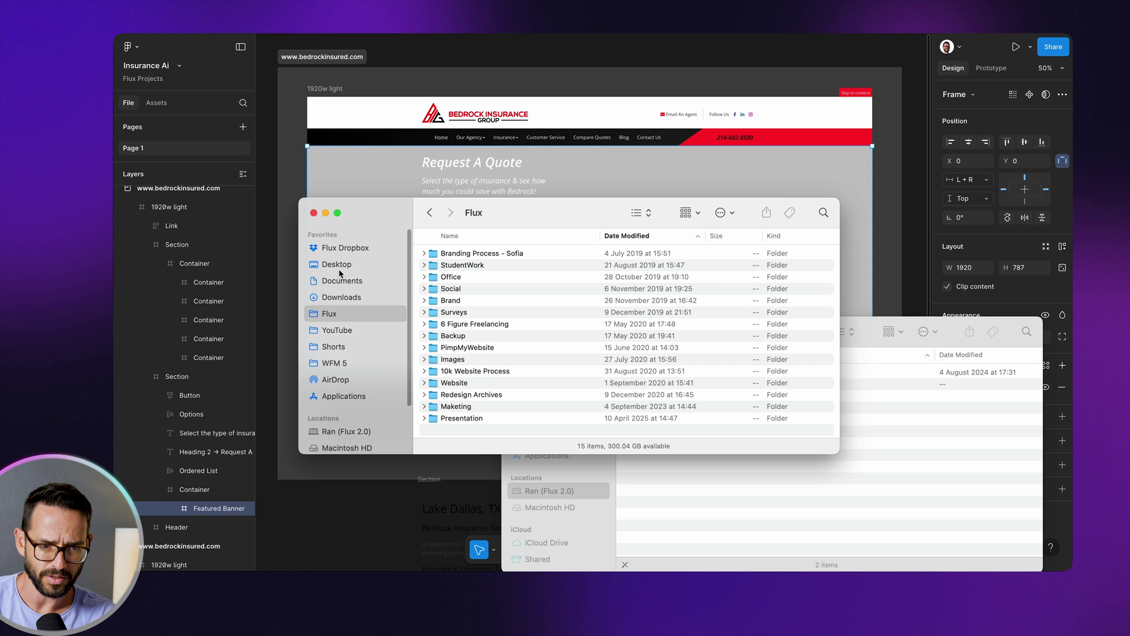
pyautogui.click(337, 264)
pyautogui.moveTo(435, 254); pyautogui.dragTo(154, 506)
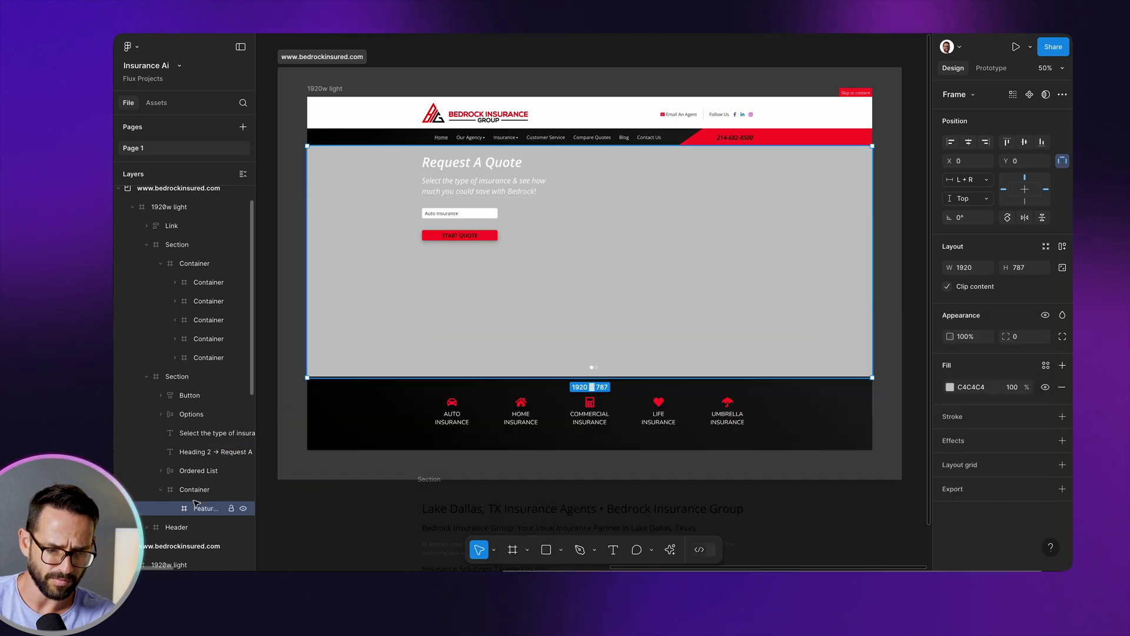
pyautogui.press('super+Tab')
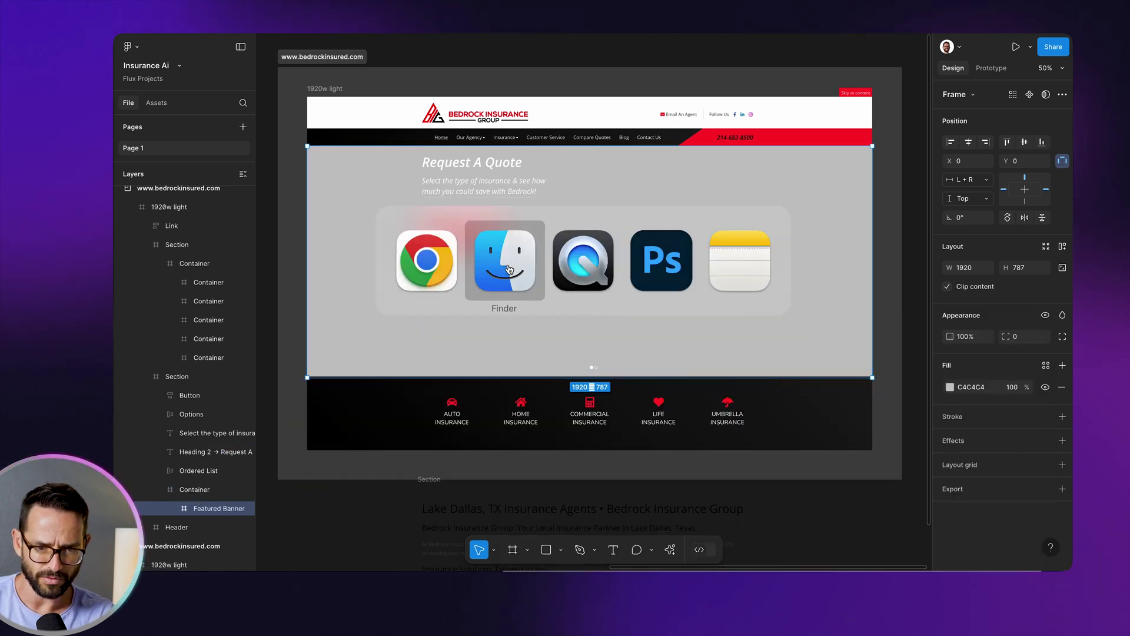
pyautogui.moveTo(559, 287); pyautogui.dragTo(568, 325)
pyautogui.moveTo(544, 360); pyautogui.dragTo(627, 269)
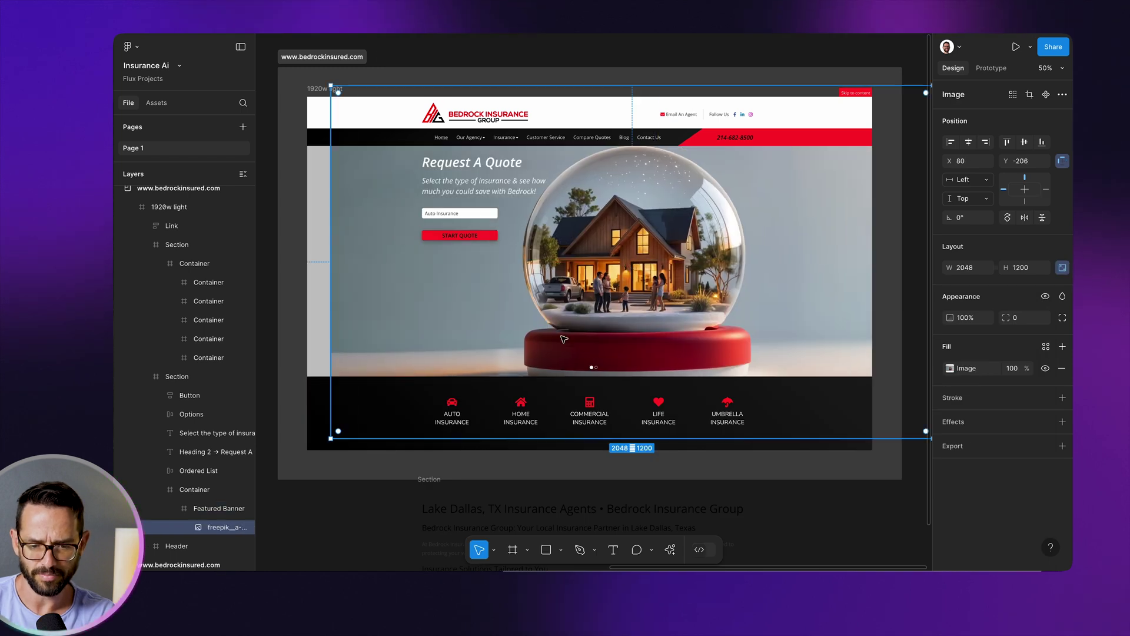
# Step: Scale the snow-globe image to 1529×896 and align it to the hero's right edge
pyautogui.press('-')
pyautogui.moveTo(765, 369); pyautogui.dragTo(726, 348)
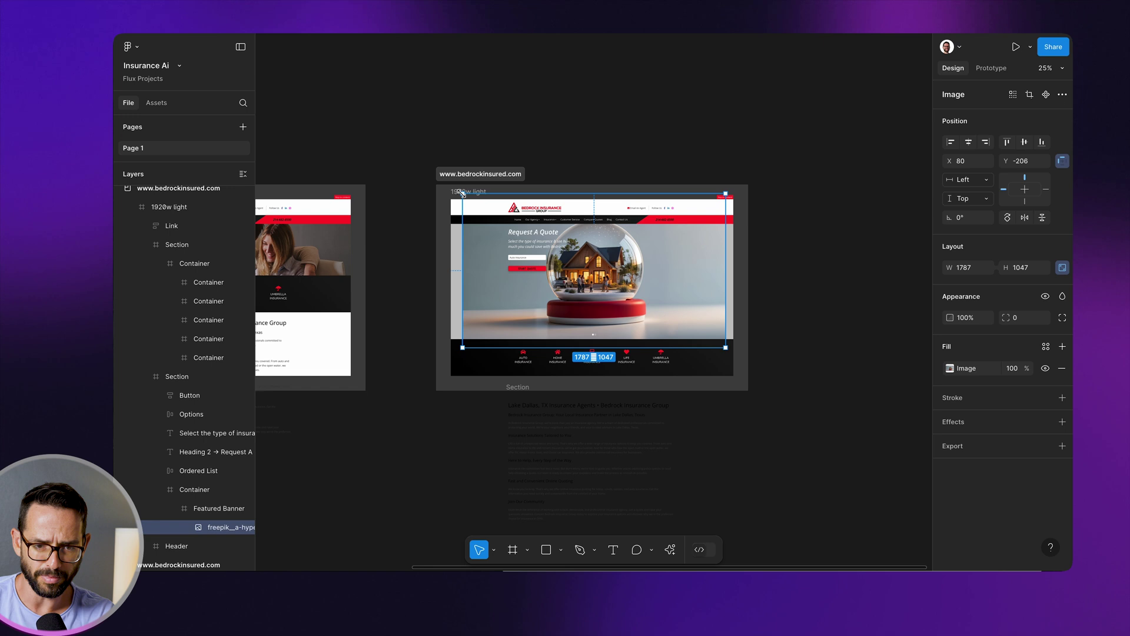
pyautogui.moveTo(462, 193); pyautogui.dragTo(500, 216)
pyautogui.press('+')
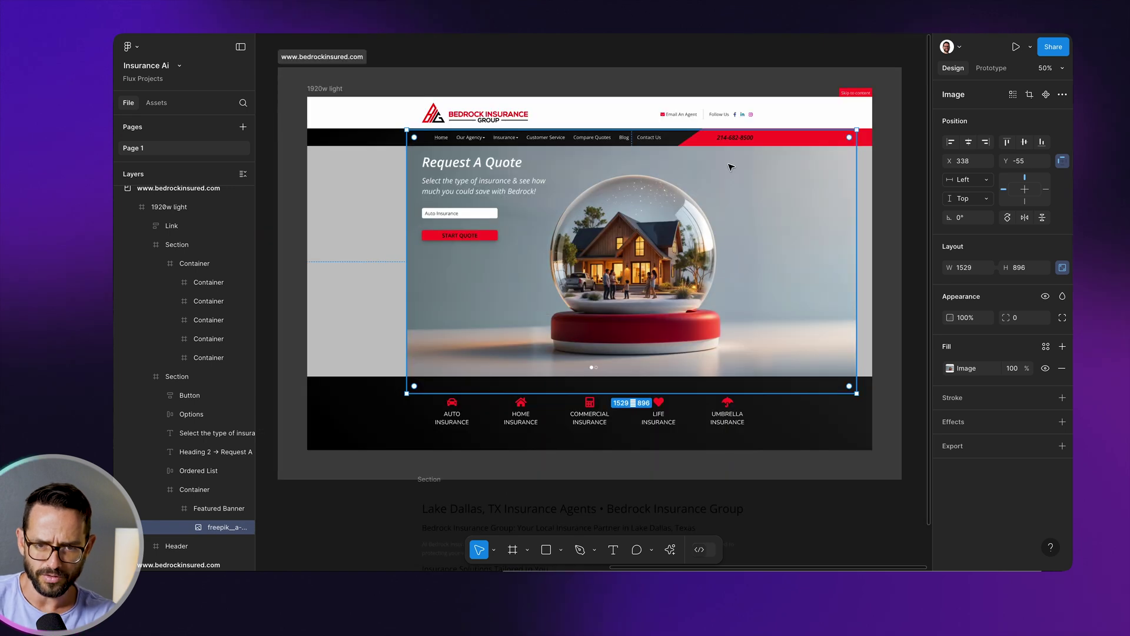
pyautogui.moveTo(632, 259); pyautogui.dragTo(651, 262)
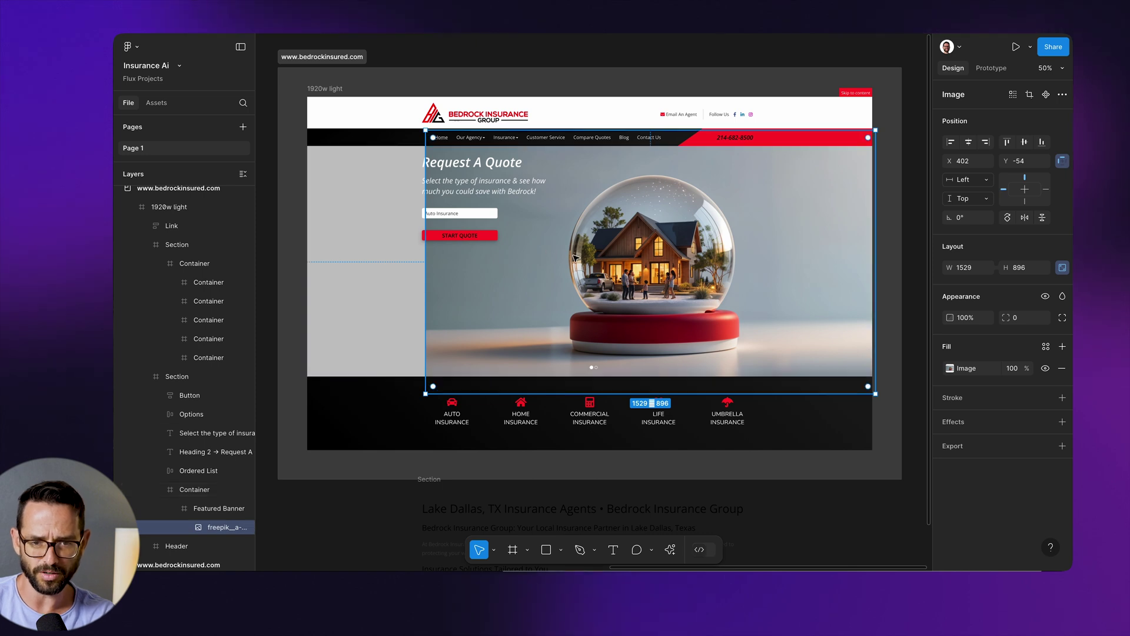
pyautogui.moveTo(638, 243); pyautogui.dragTo(641, 243)
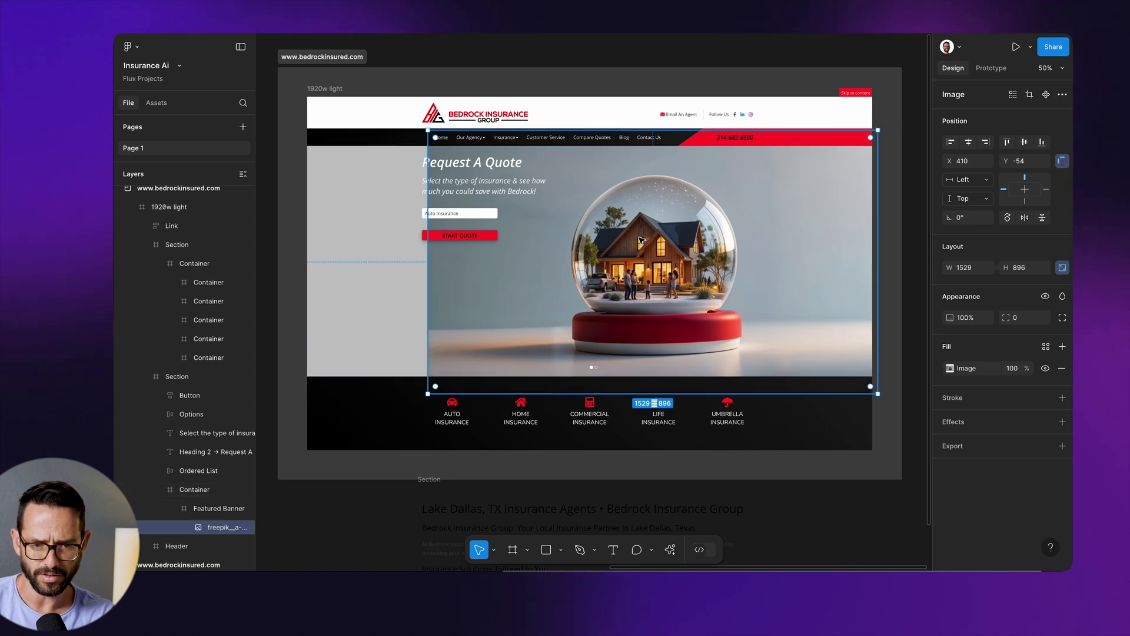
pyautogui.press('super+Tab')
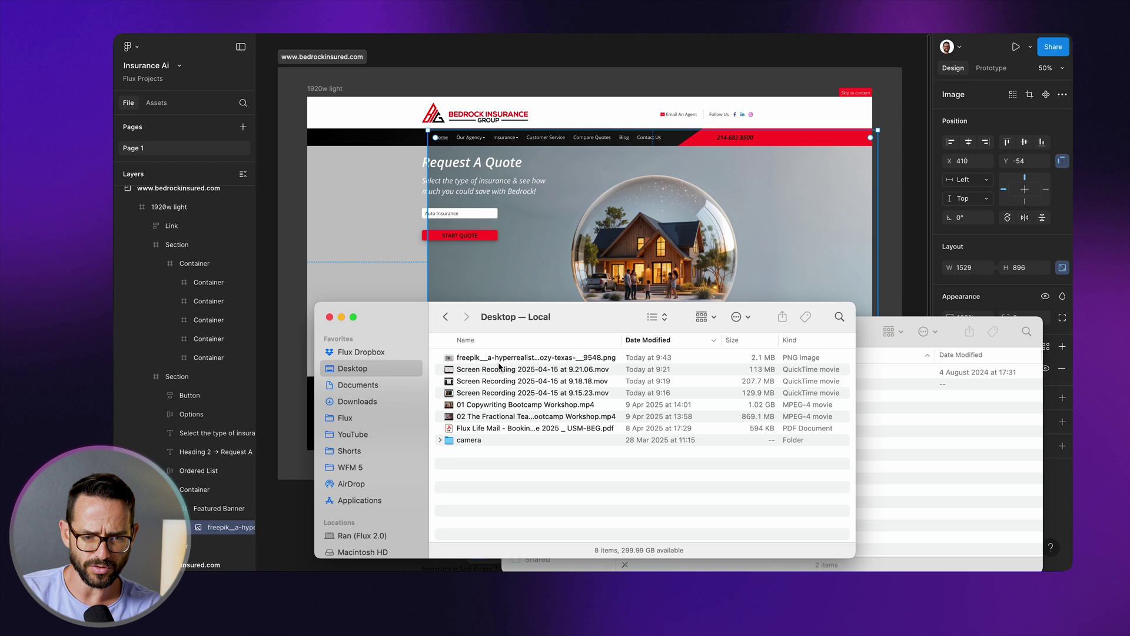
# Step: Generatively expand the snow-globe PNG leftward in Photoshop to a 2949 px-wide canvas
pyautogui.click(501, 358)
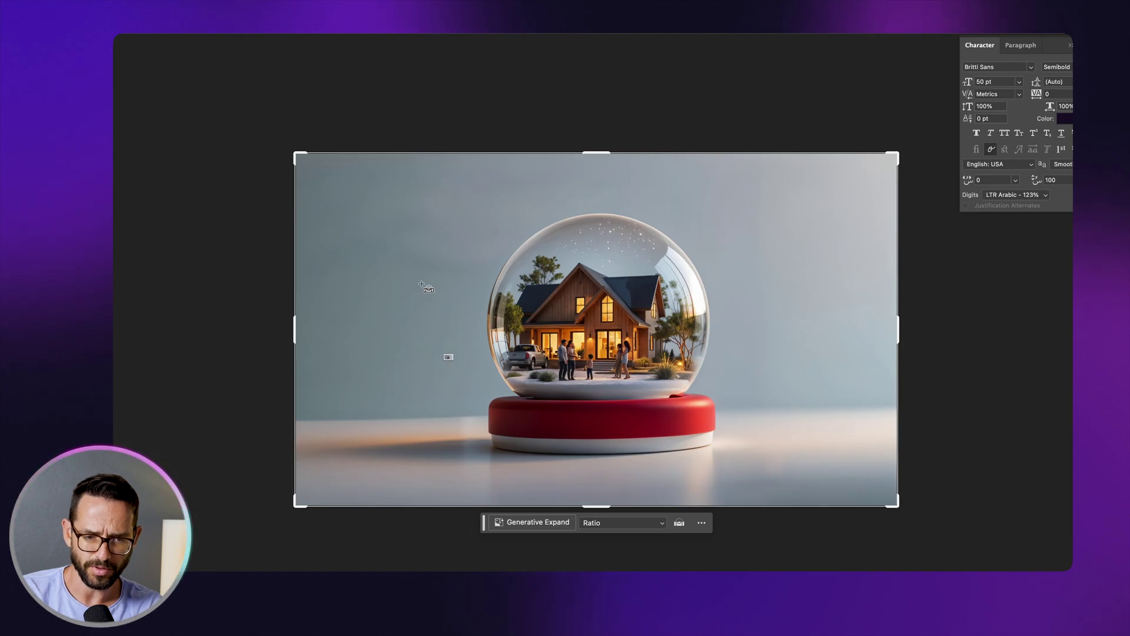
pyautogui.press('super+minus')
pyautogui.moveTo(396, 331); pyautogui.dragTo(305, 318)
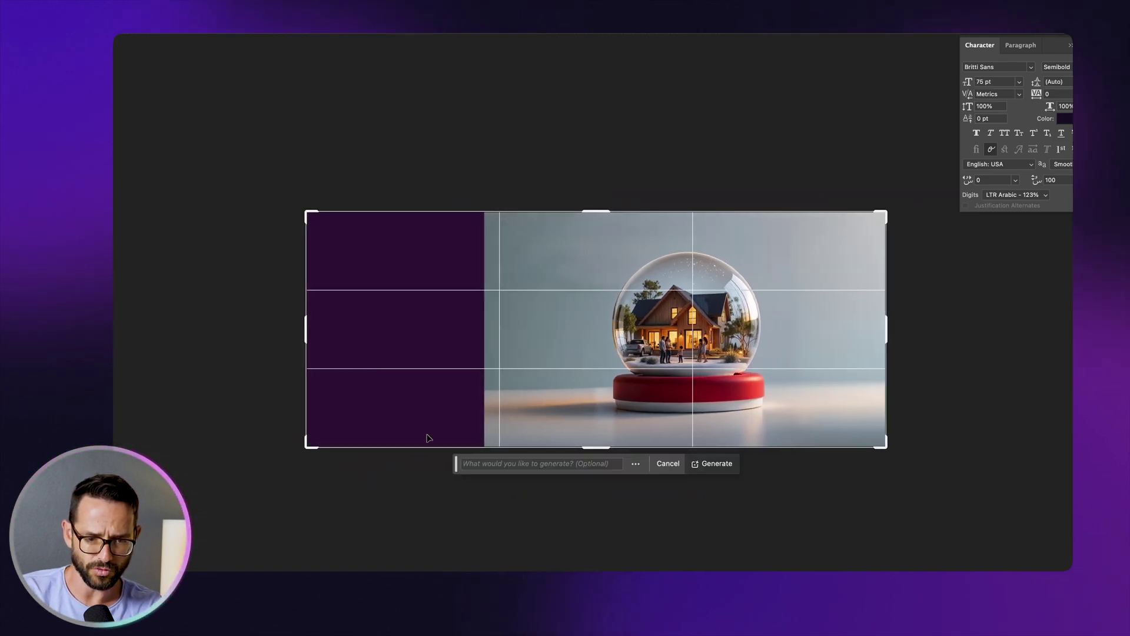
pyautogui.click(710, 467)
# Step: Copy the merged expanded image and paste it into Figma, replacing the old banner image
pyautogui.press('super+Tab')
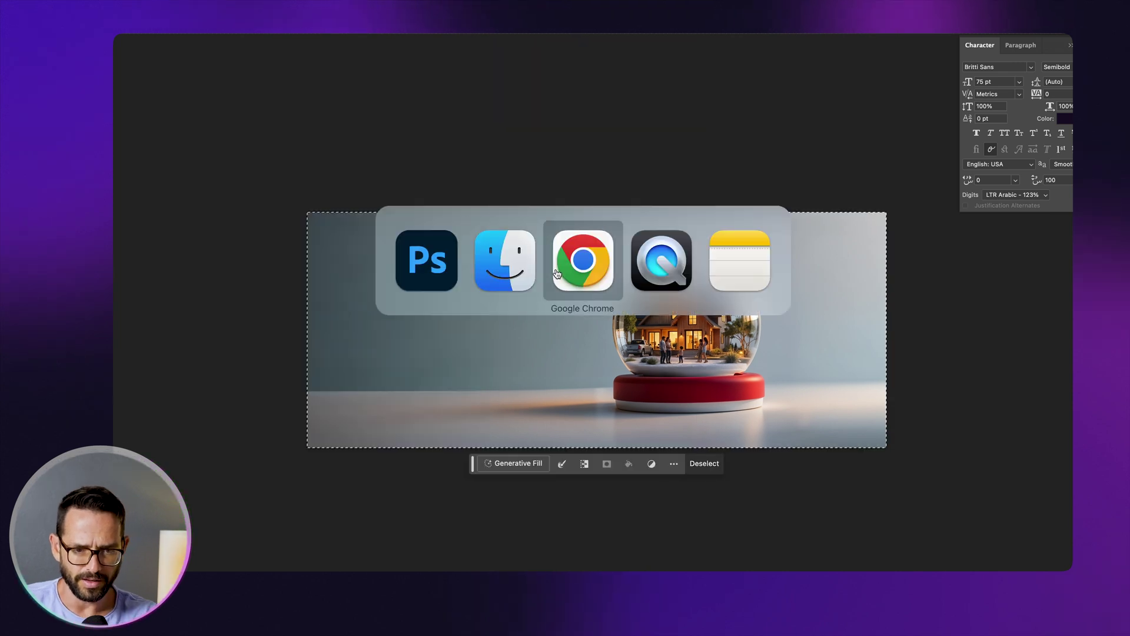
pyautogui.press('BackSpace')
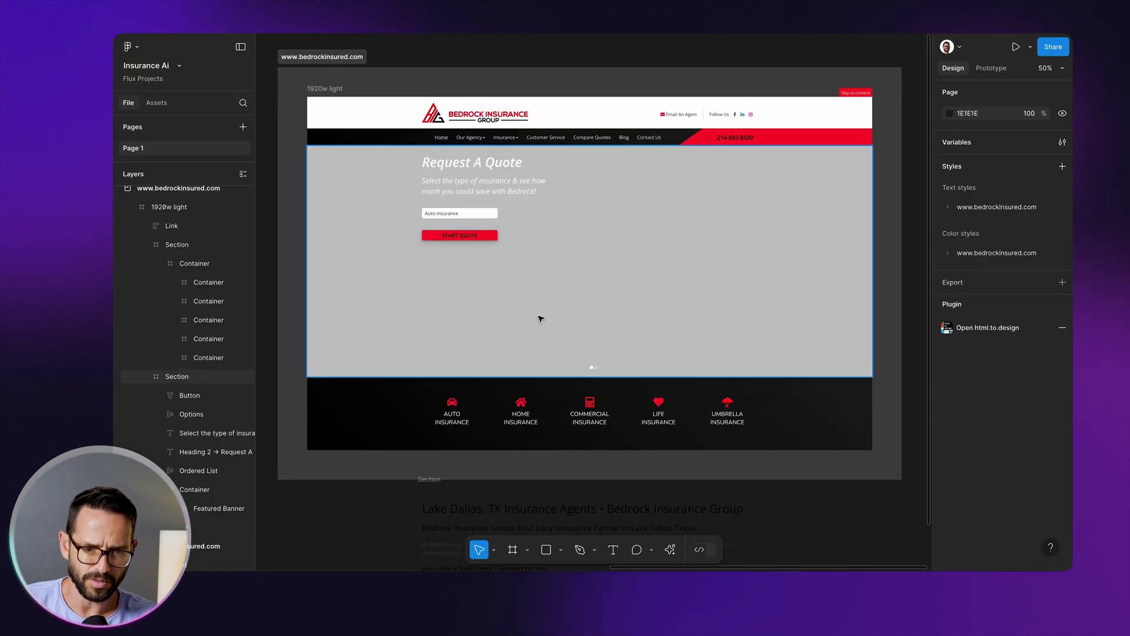
pyautogui.press('super+v')
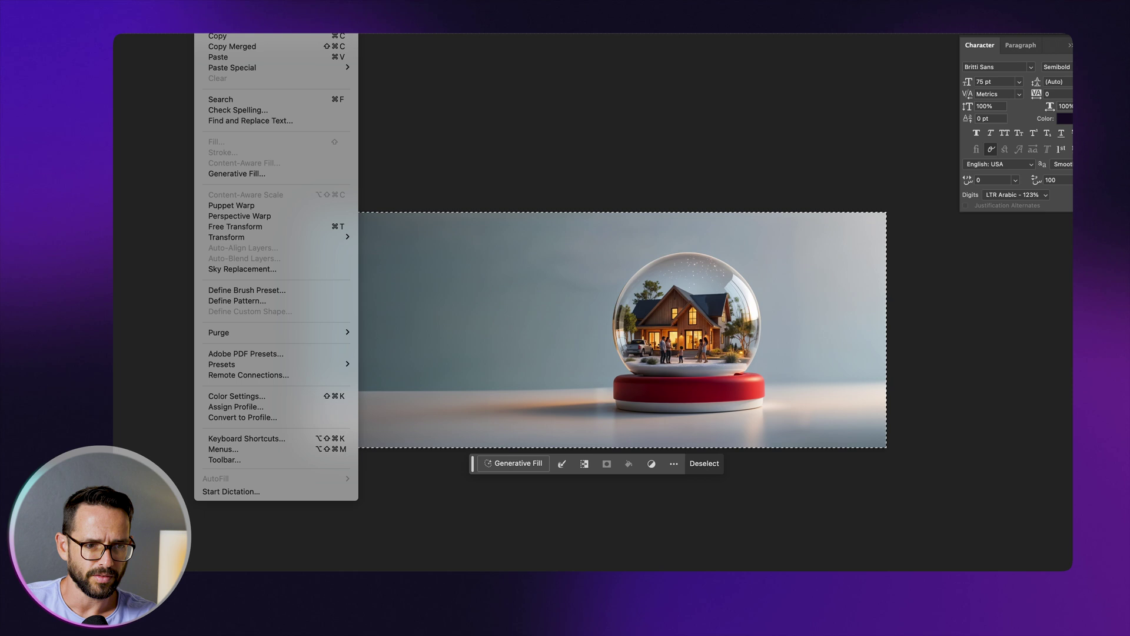
pyautogui.click(231, 47)
pyautogui.press('super+Tab')
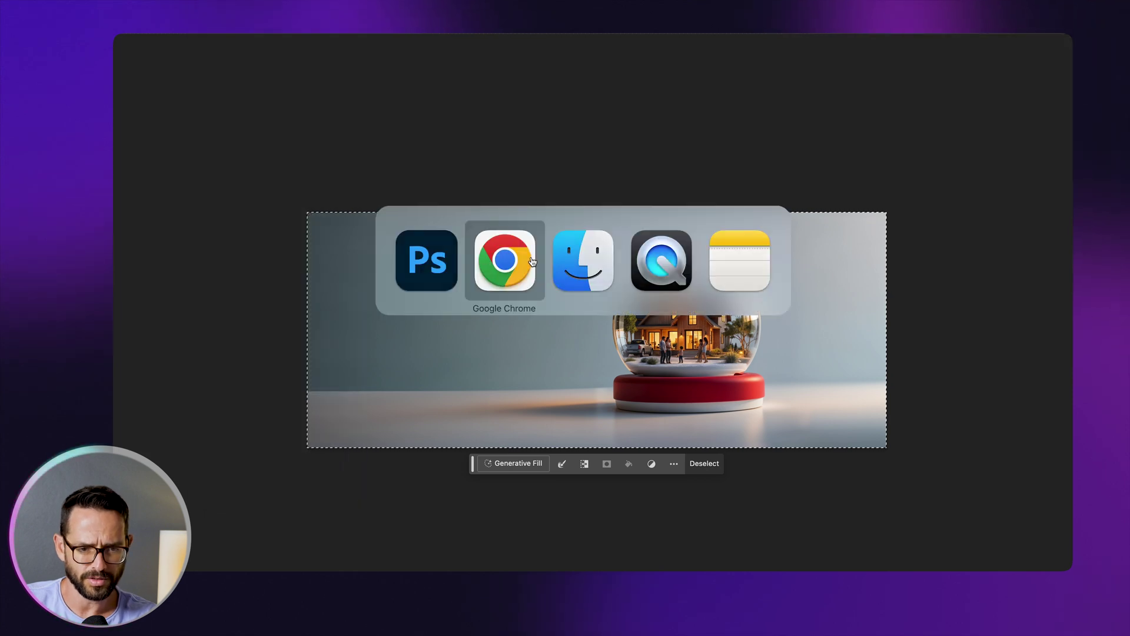
# Step: Paste the wide snow-globe image and layer it behind the hero content beside Featured Banner
pyautogui.press('super+v')
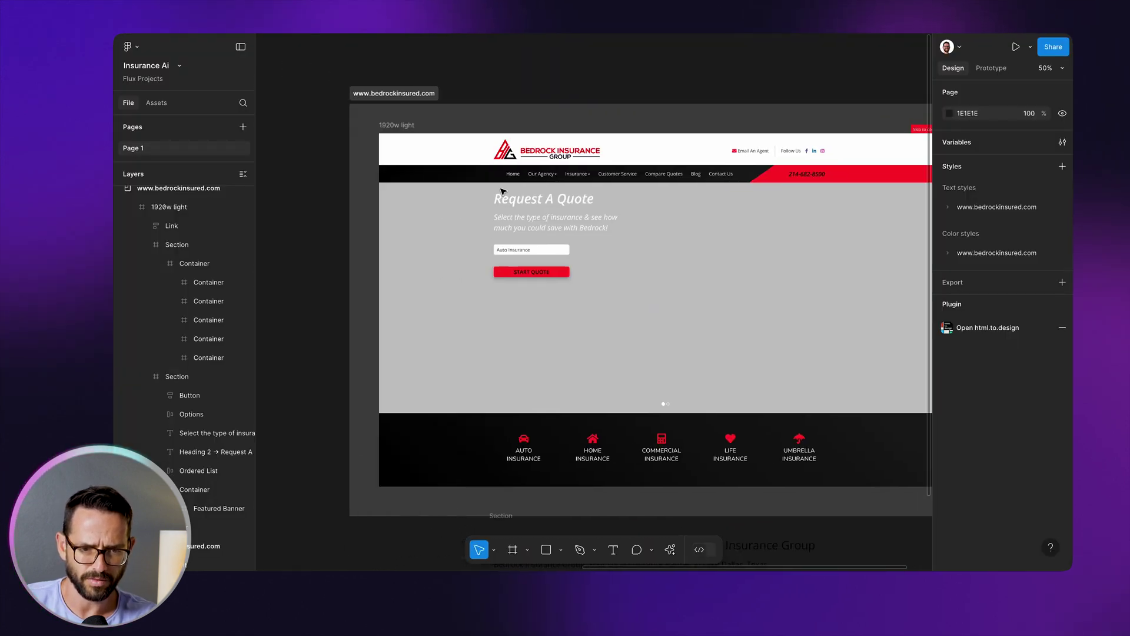
pyautogui.press('-')
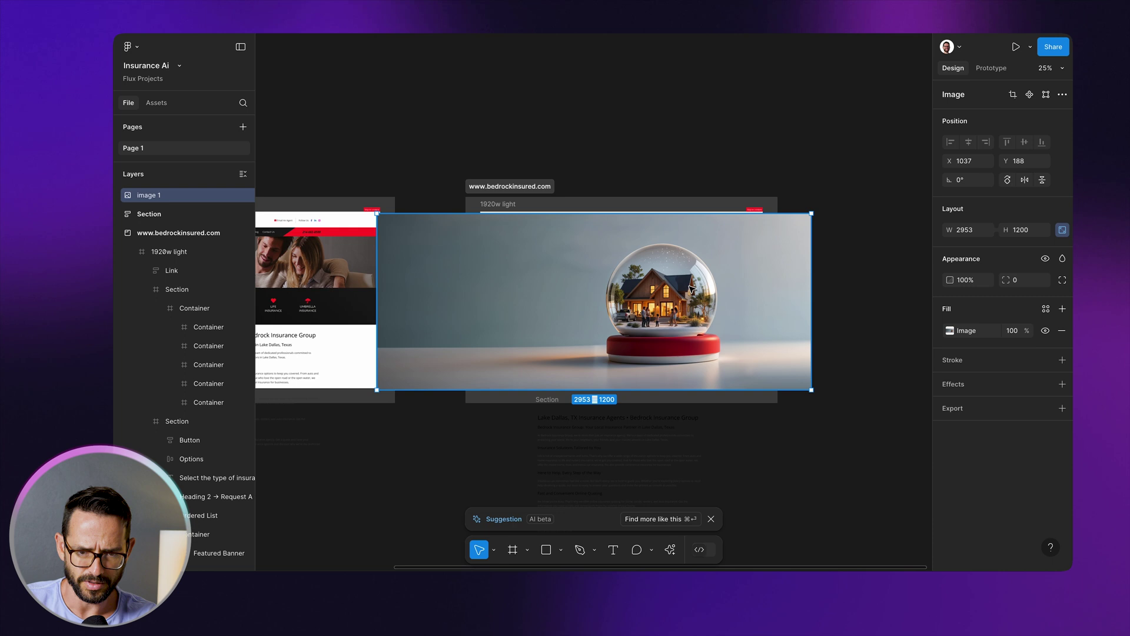
pyautogui.moveTo(471, 248); pyautogui.dragTo(448, 239)
pyautogui.moveTo(169, 220); pyautogui.dragTo(219, 553)
pyautogui.press('+')
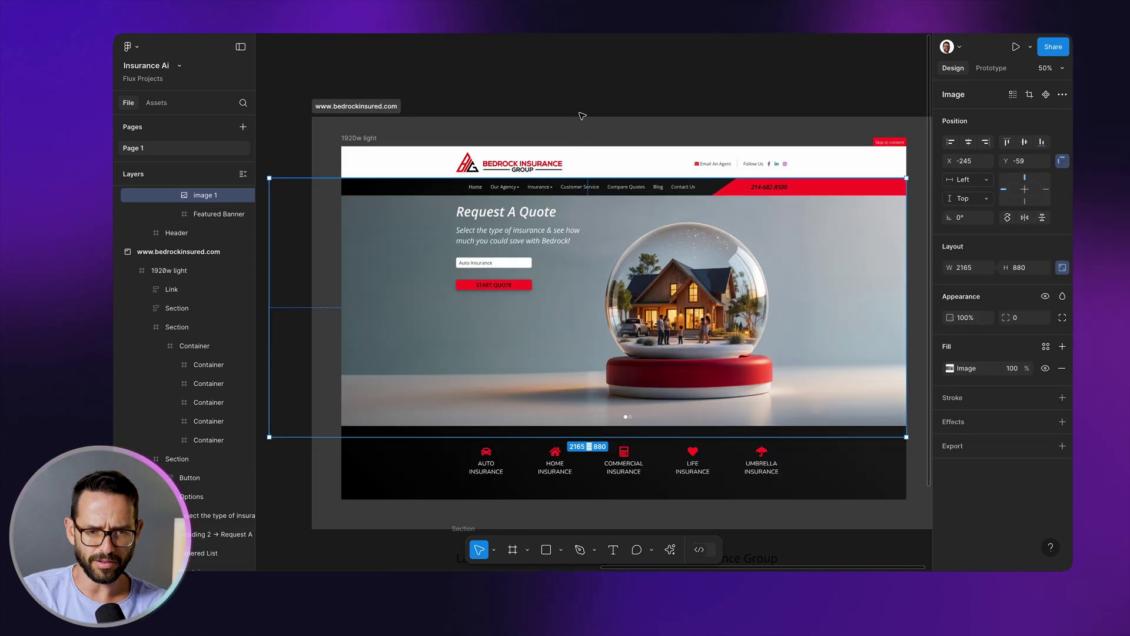
pyautogui.click(585, 93)
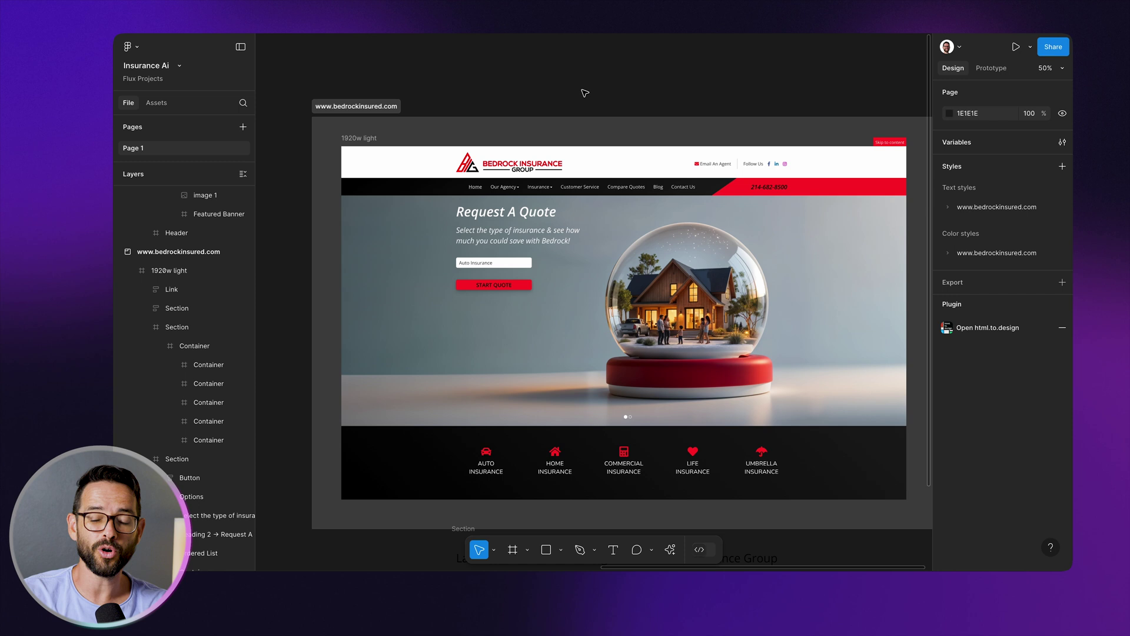
pyautogui.click(492, 213)
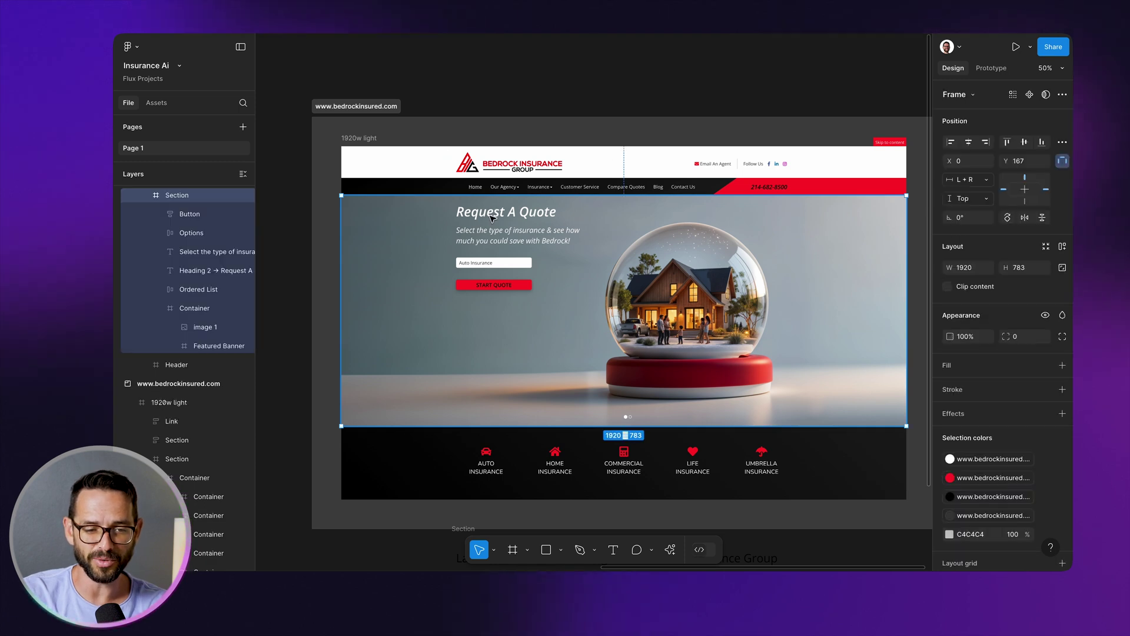
# Step: Move the Auto Insurance field down to START QUOTE and shift the subtitle lower
pyautogui.click(492, 213)
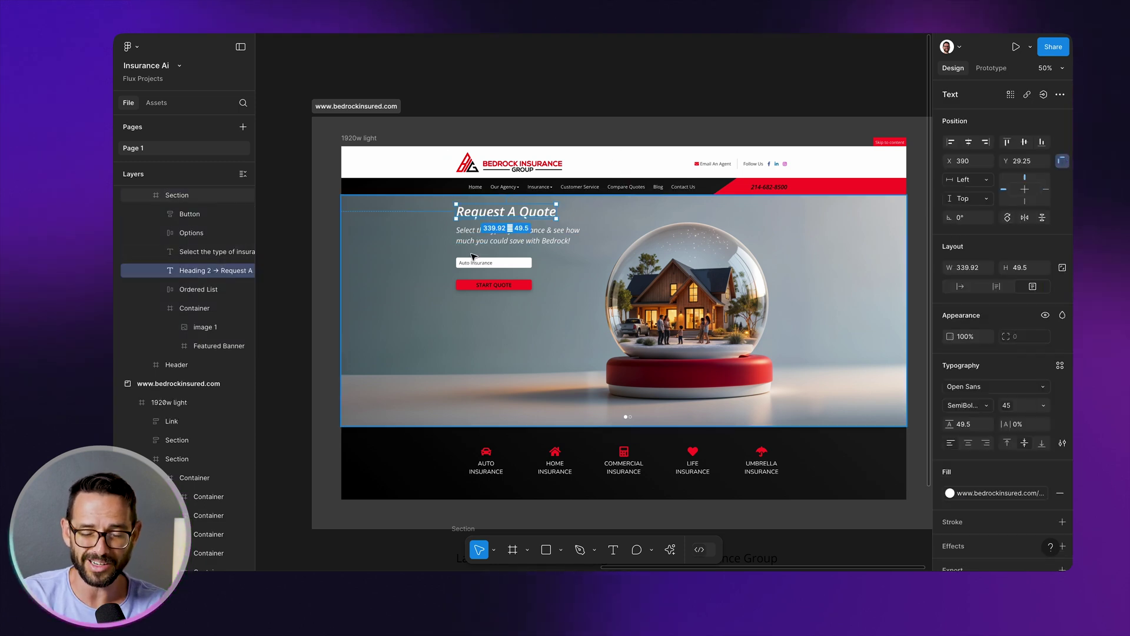
pyautogui.hotkey('shift', '0')
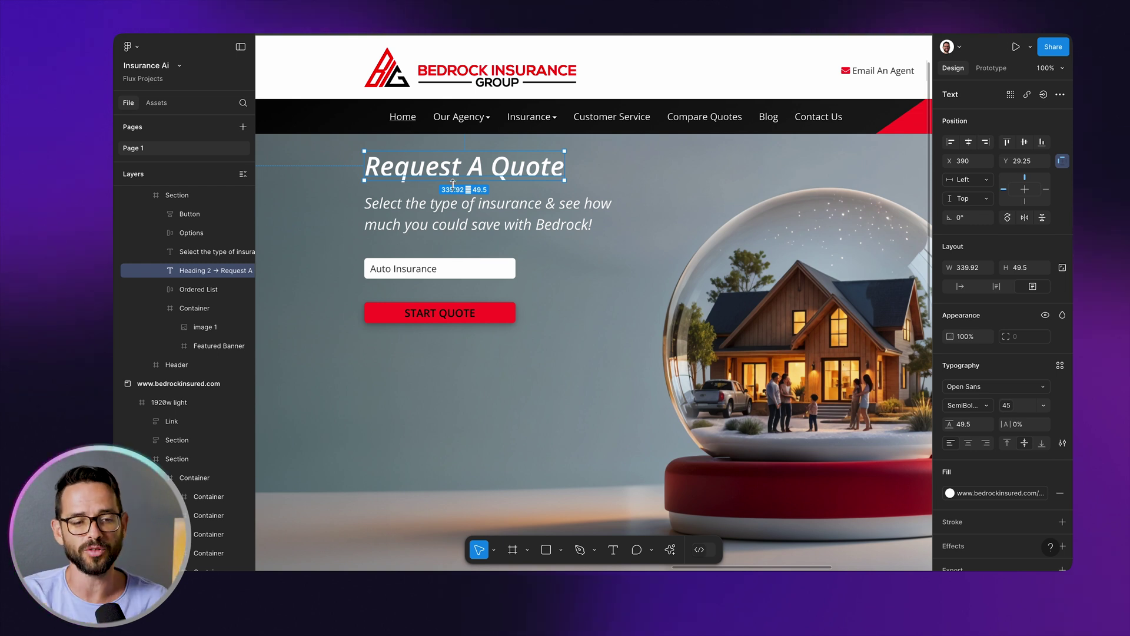
pyautogui.click(397, 223)
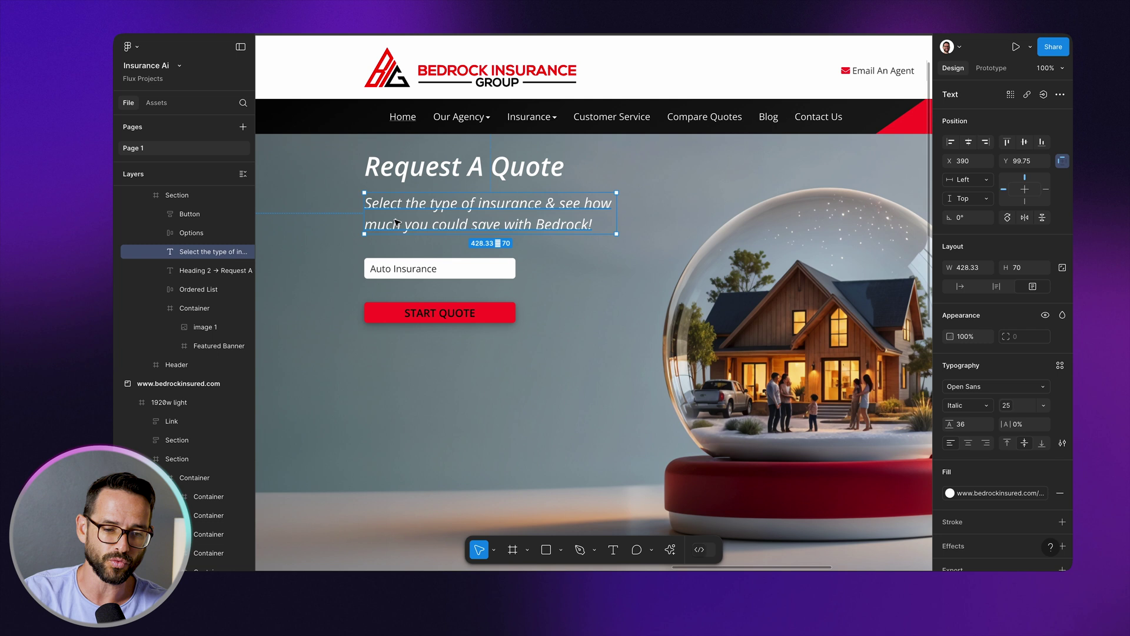
pyautogui.click(409, 276)
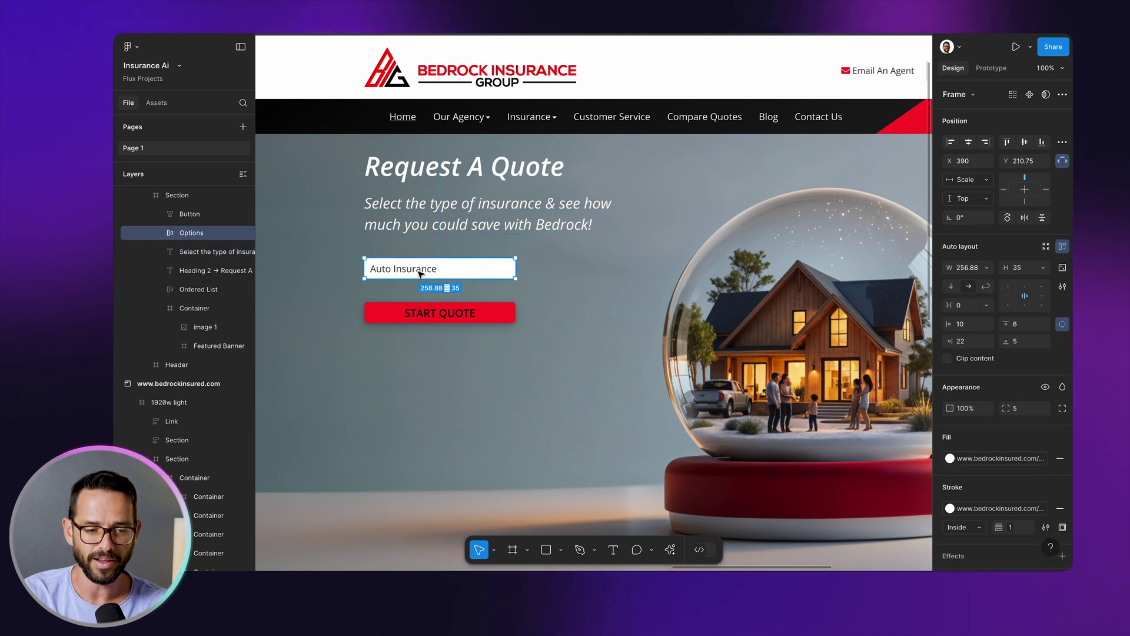
pyautogui.moveTo(420, 273); pyautogui.dragTo(388, 379)
pyautogui.keyDown('shift'); pyautogui.click(400, 316); pyautogui.keyUp('shift')
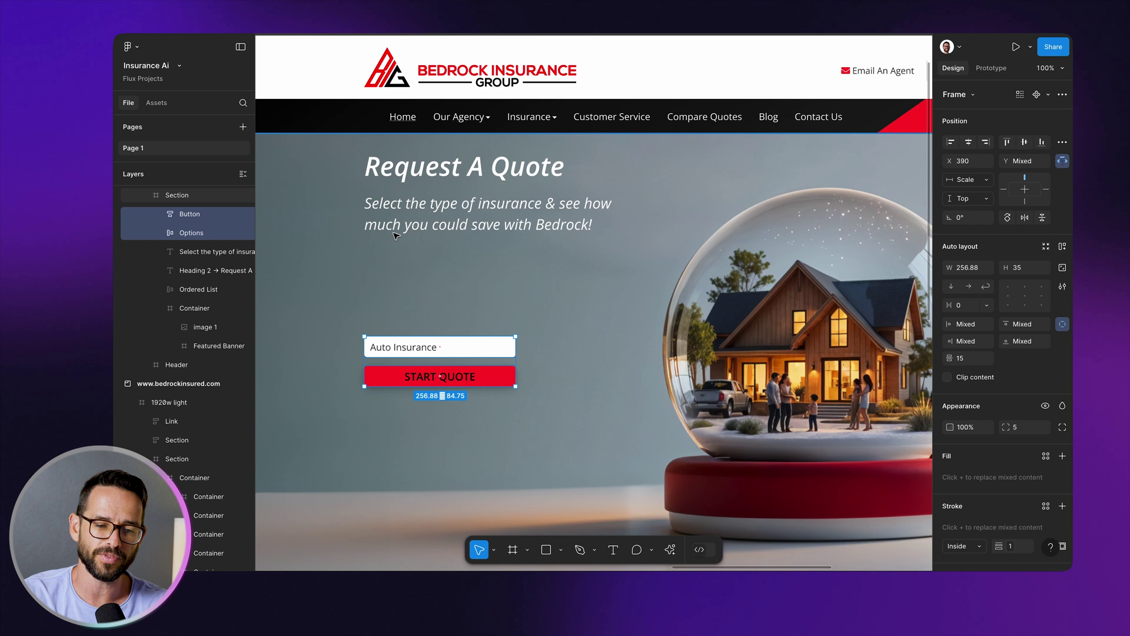
pyautogui.moveTo(402, 225); pyautogui.dragTo(397, 289)
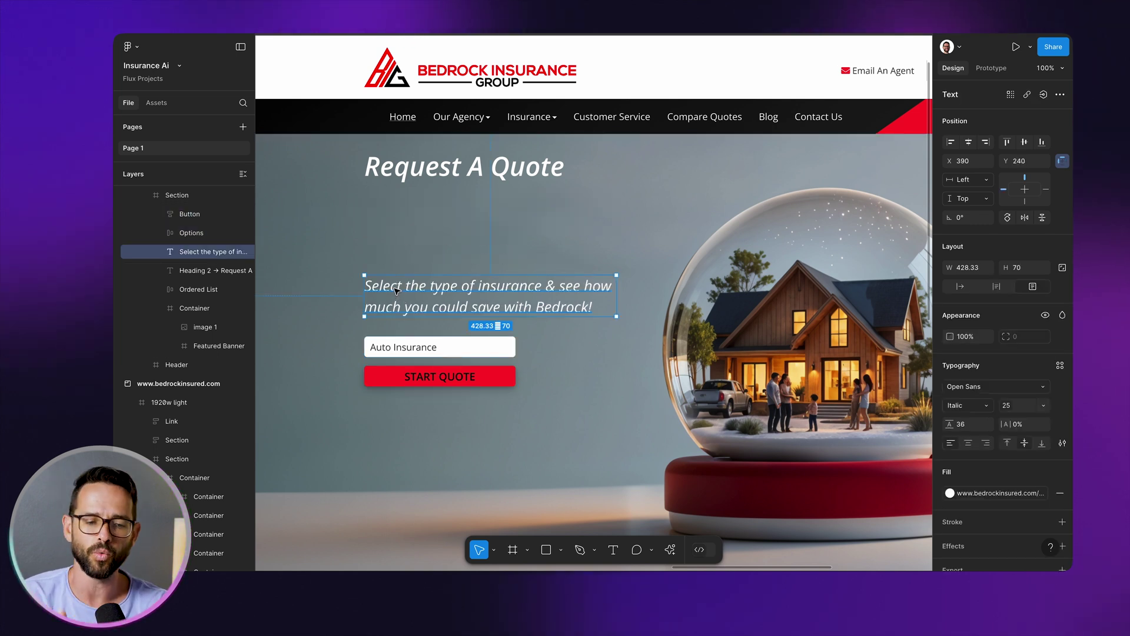
# Step: Move the Request A Quote heading down slightly and enlarge its box to 453×172
pyautogui.click(420, 171)
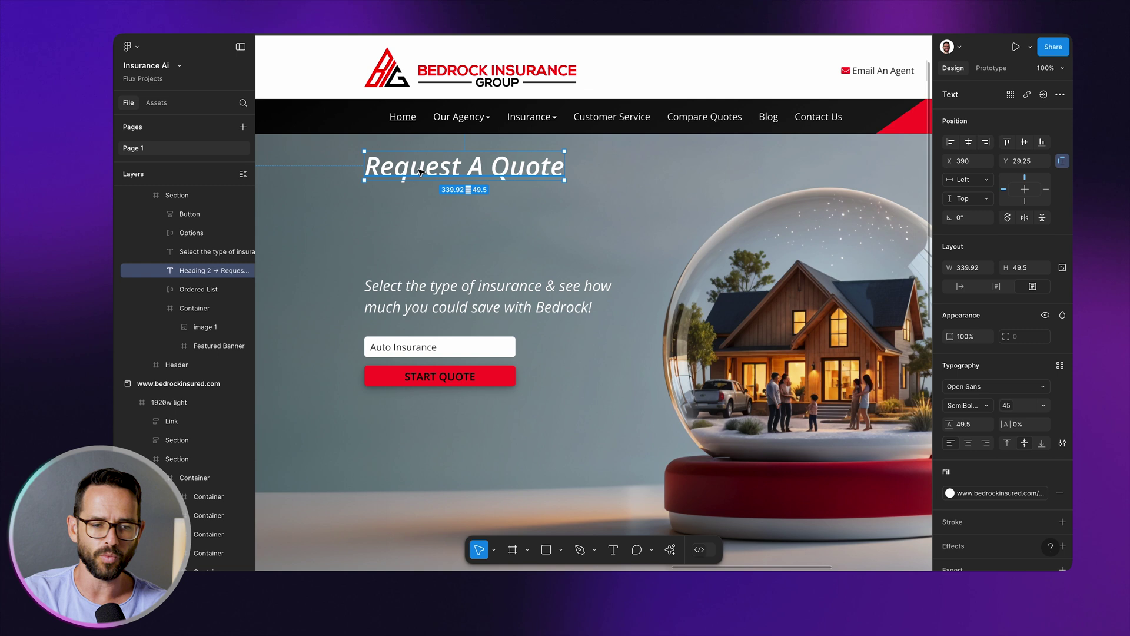
pyautogui.moveTo(420, 171); pyautogui.dragTo(420, 182)
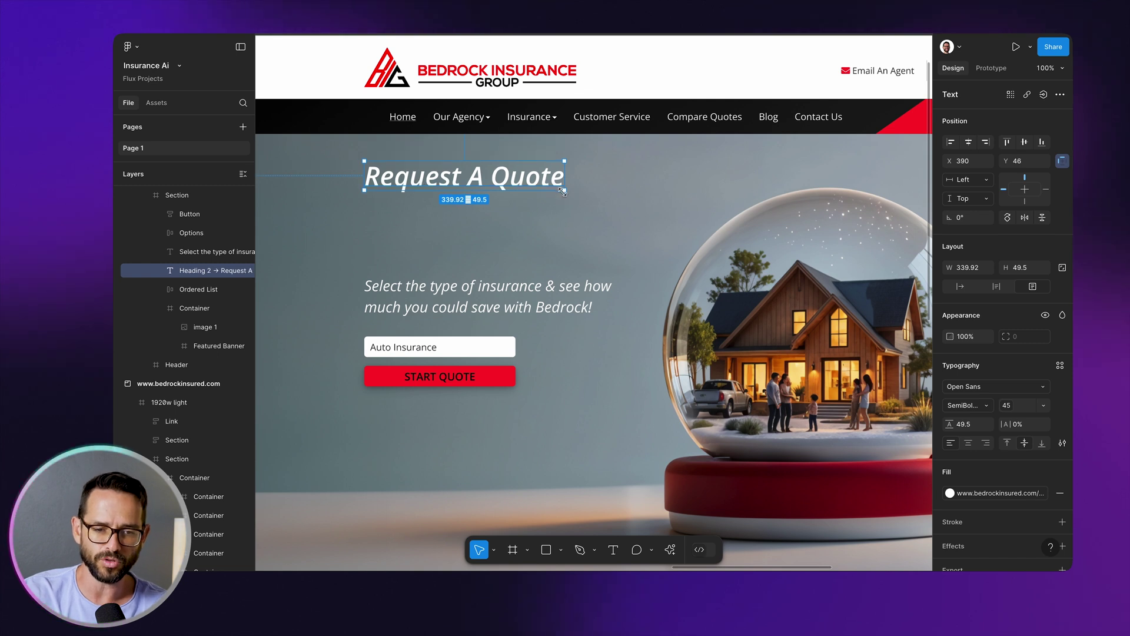
pyautogui.moveTo(570, 204); pyautogui.dragTo(631, 262)
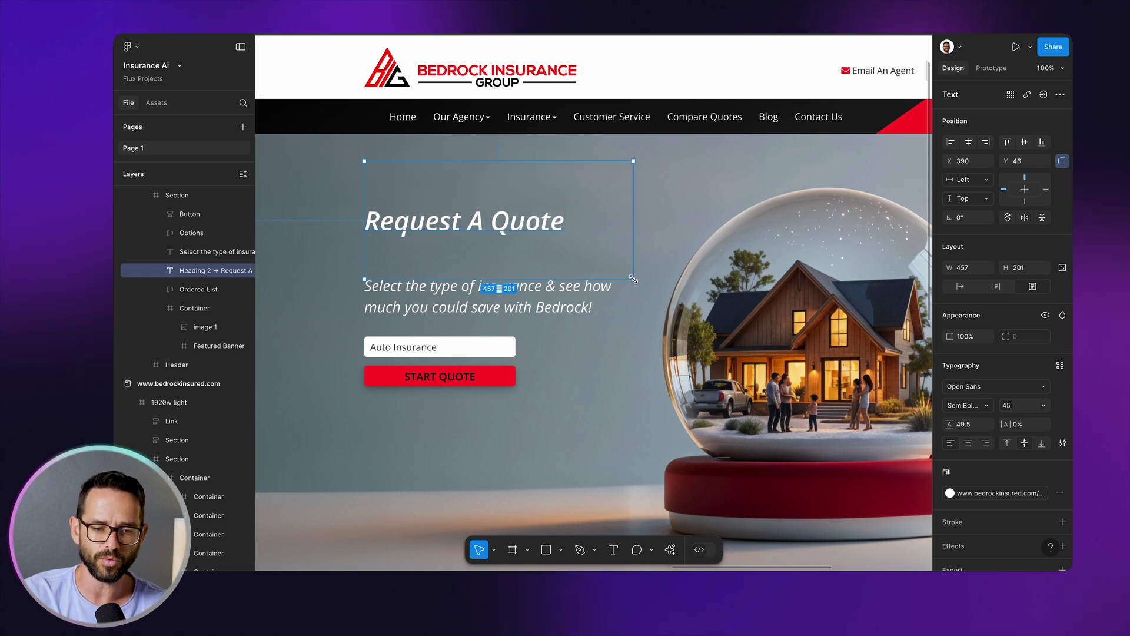
# Step: Retype the heading as 'Protecting Everything you love' in Bold, all capitals
pyautogui.doubleClick(525, 215)
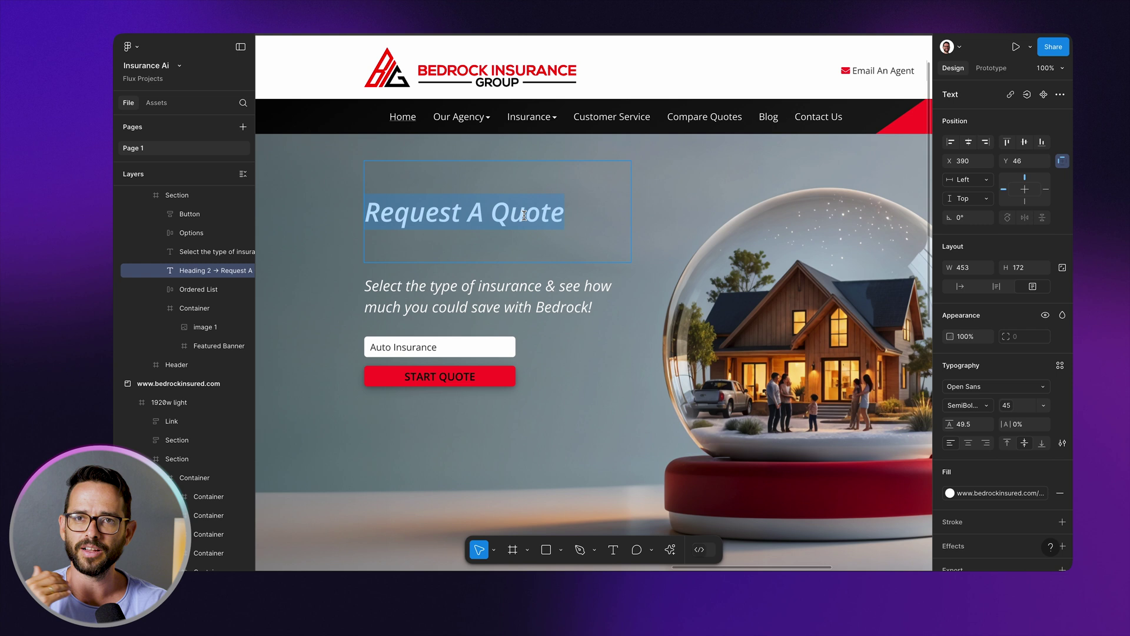
pyautogui.hscroll(2, 524, 215)
pyautogui.scroll(-1, 524, 216)
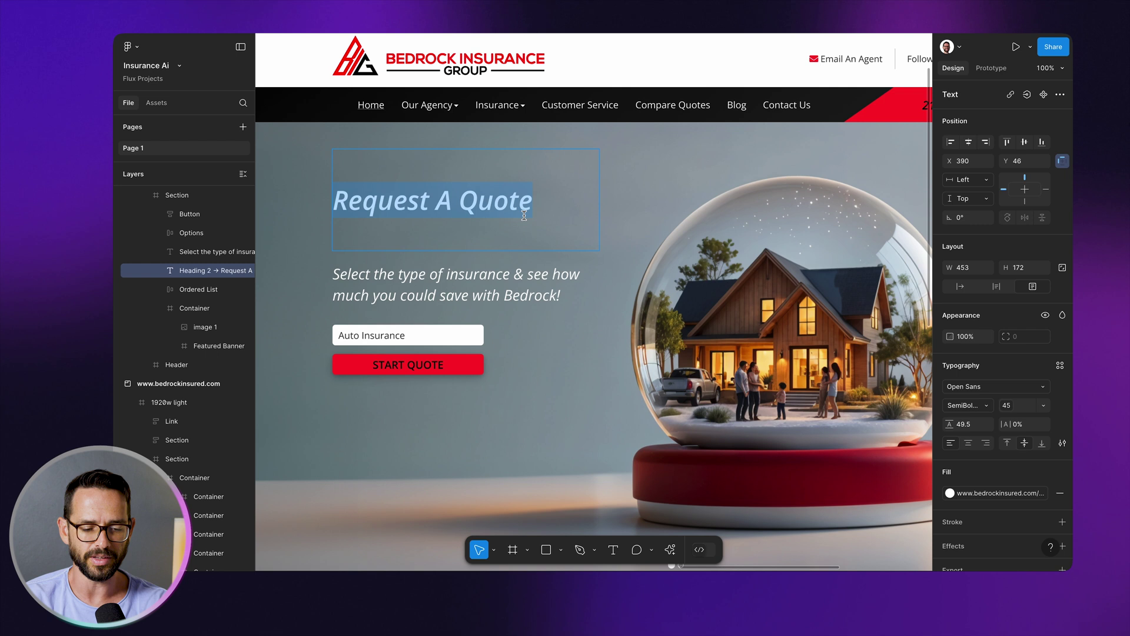
pyautogui.write('P')
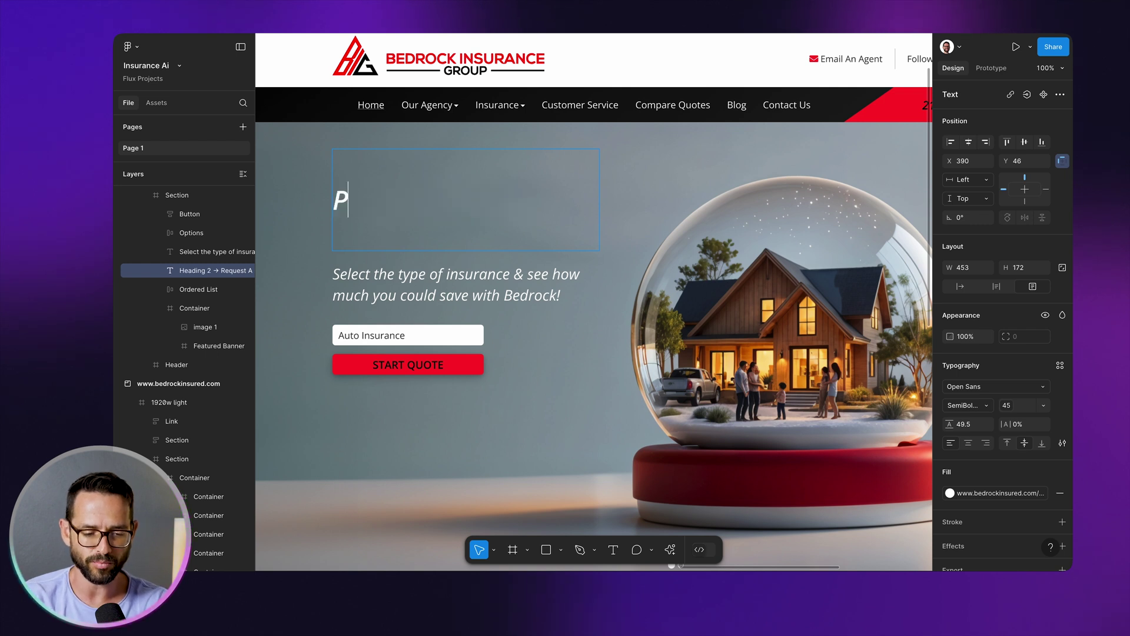
pyautogui.write('rotecting Eve')
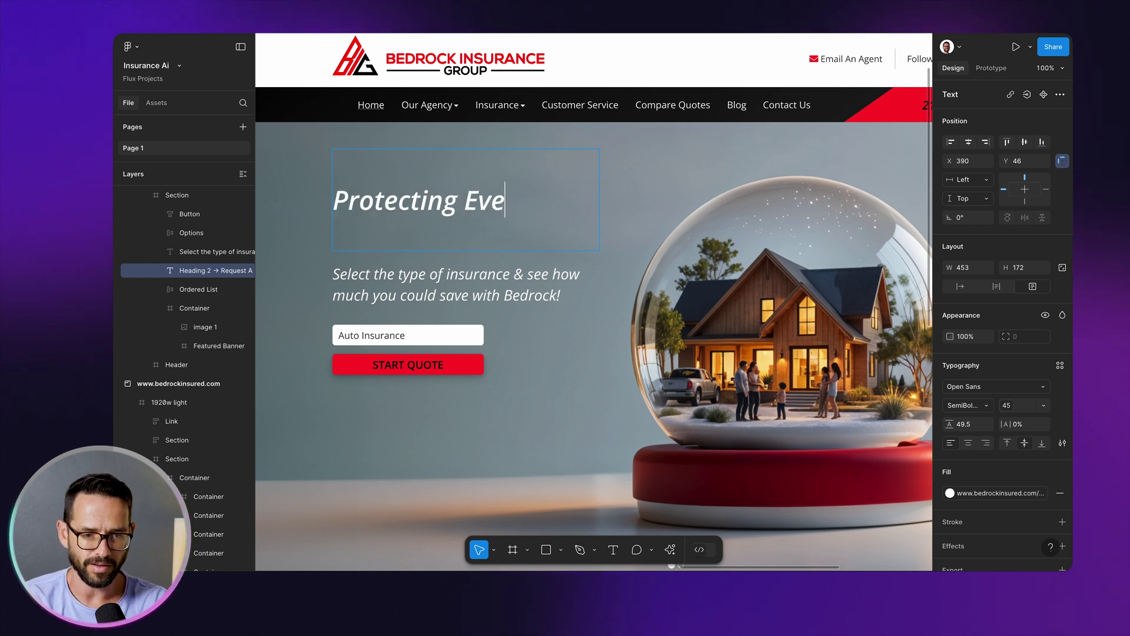
pyautogui.write('rything you love')
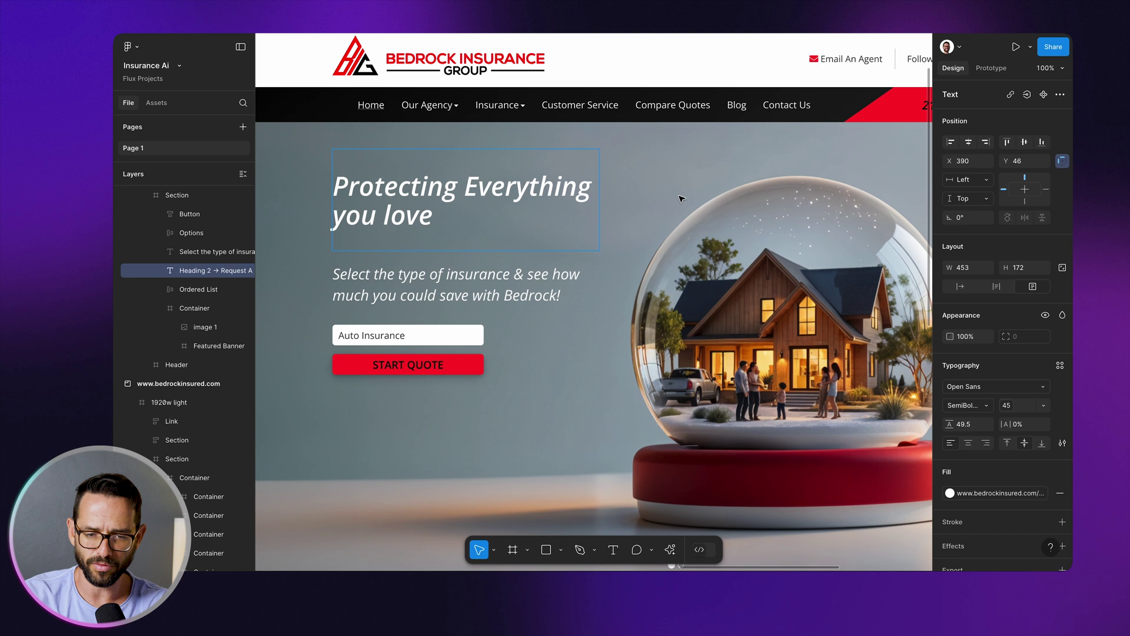
pyautogui.hotkey('ctrl', 'a')
pyautogui.click(989, 405)
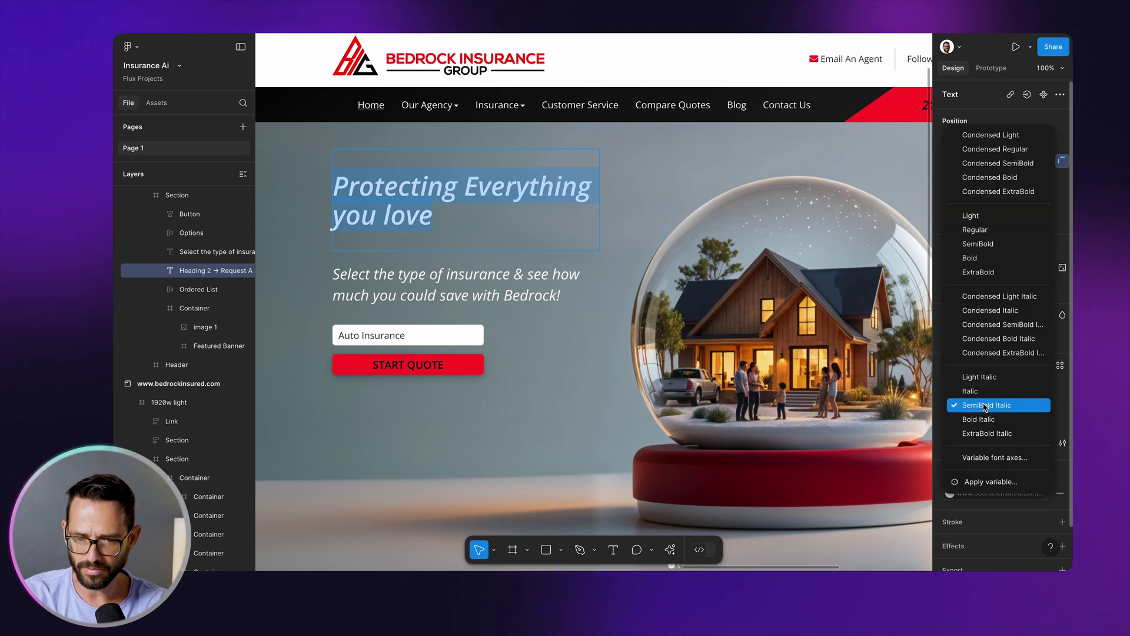
pyautogui.click(1013, 266)
pyautogui.click(1061, 444)
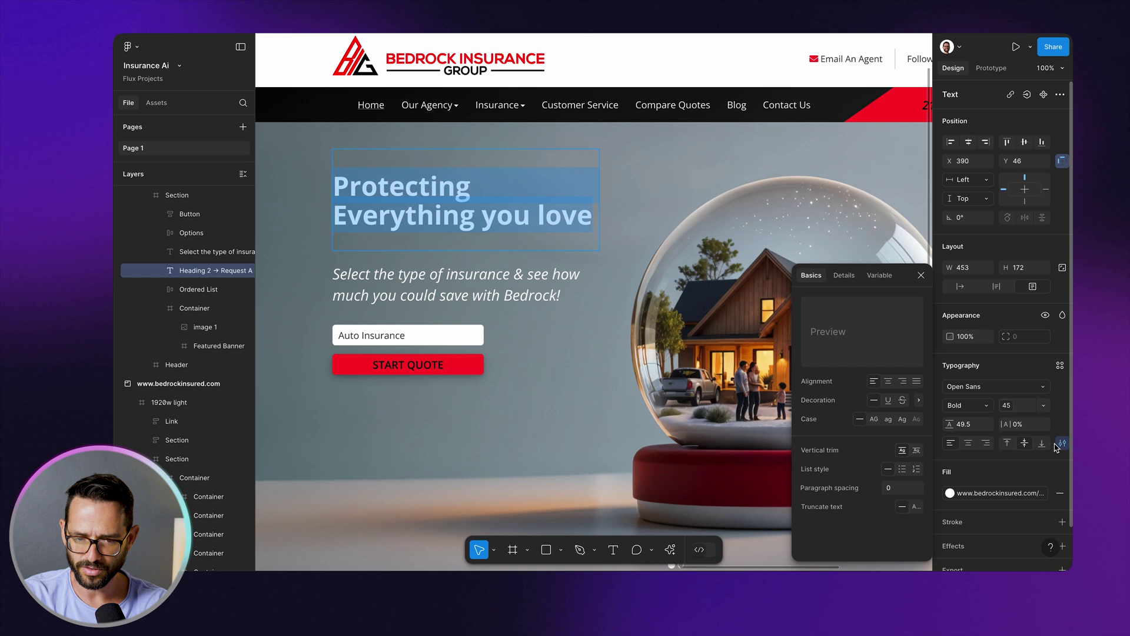
pyautogui.click(876, 419)
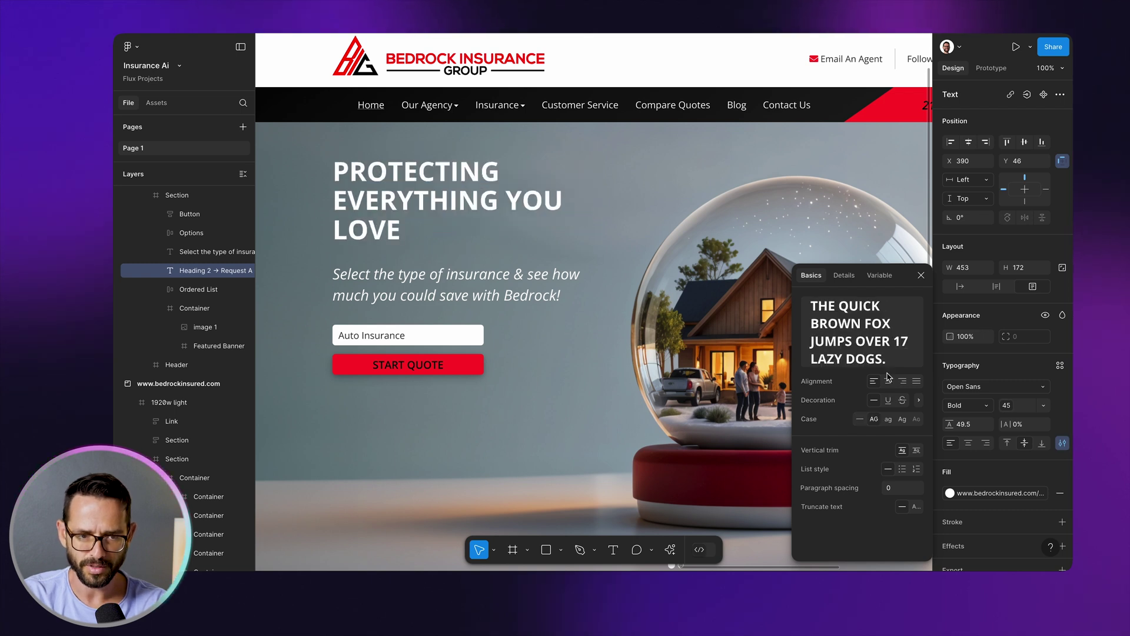
pyautogui.click(921, 276)
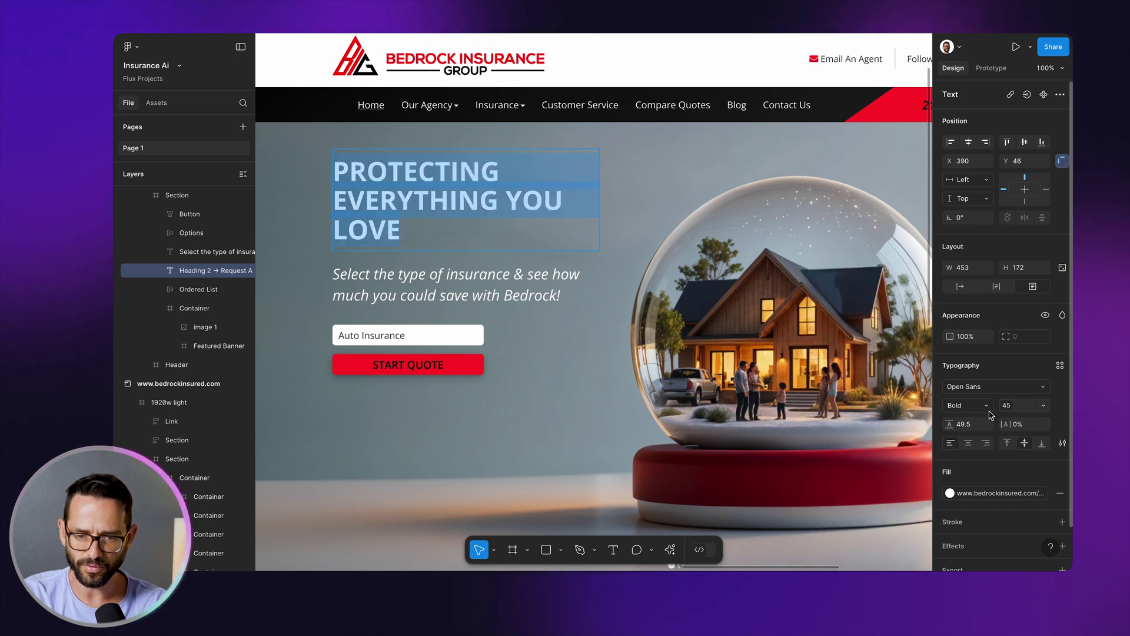
# Step: Set the heading font size to 64 with a 60.5 line height
pyautogui.click(1020, 406)
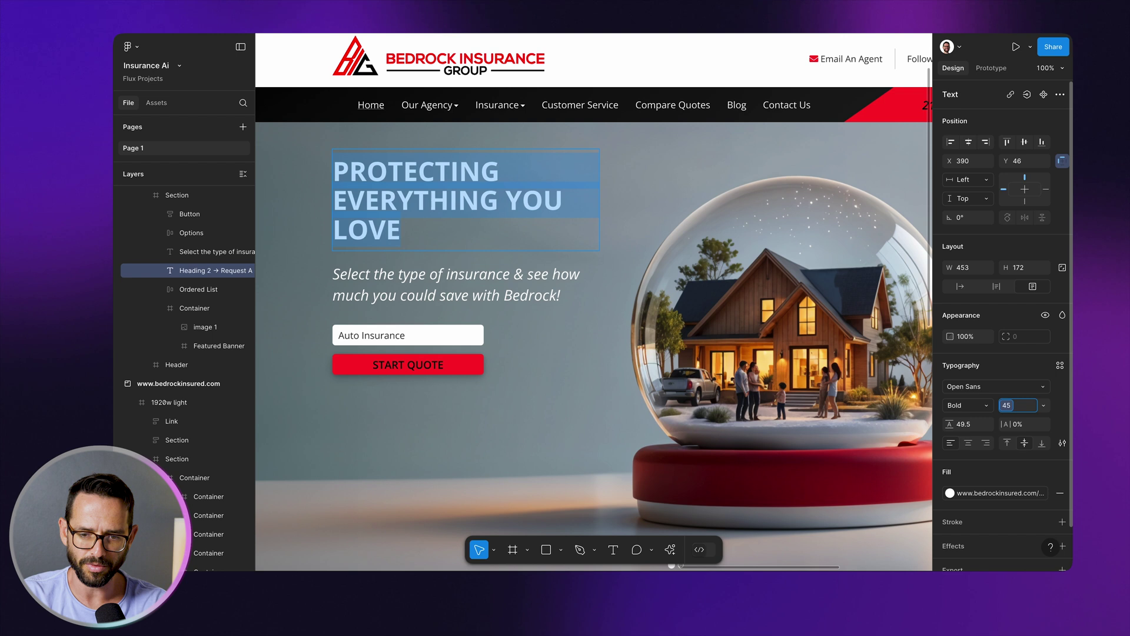
pyautogui.click(1040, 407)
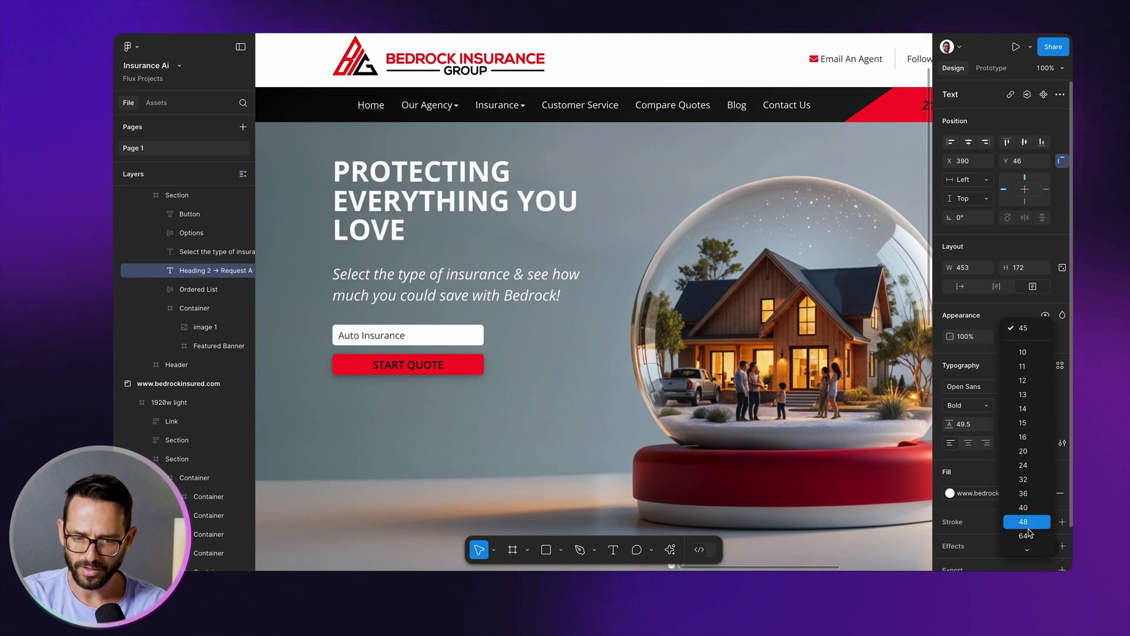
pyautogui.click(1027, 535)
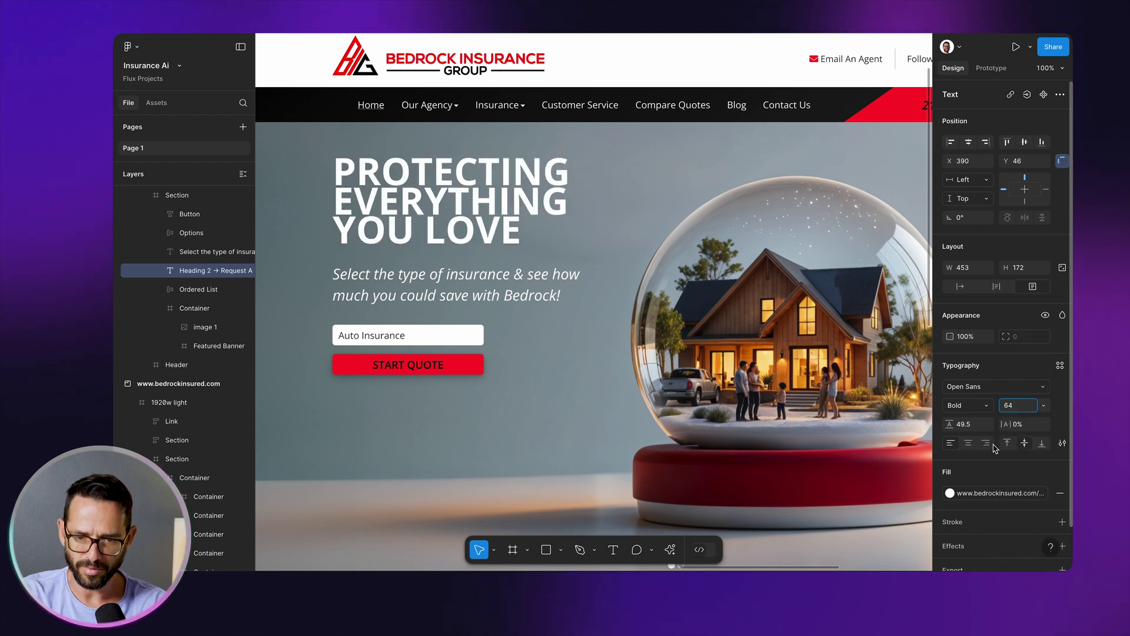
pyautogui.click(964, 424)
pyautogui.write('69.5')
pyautogui.press('Return')
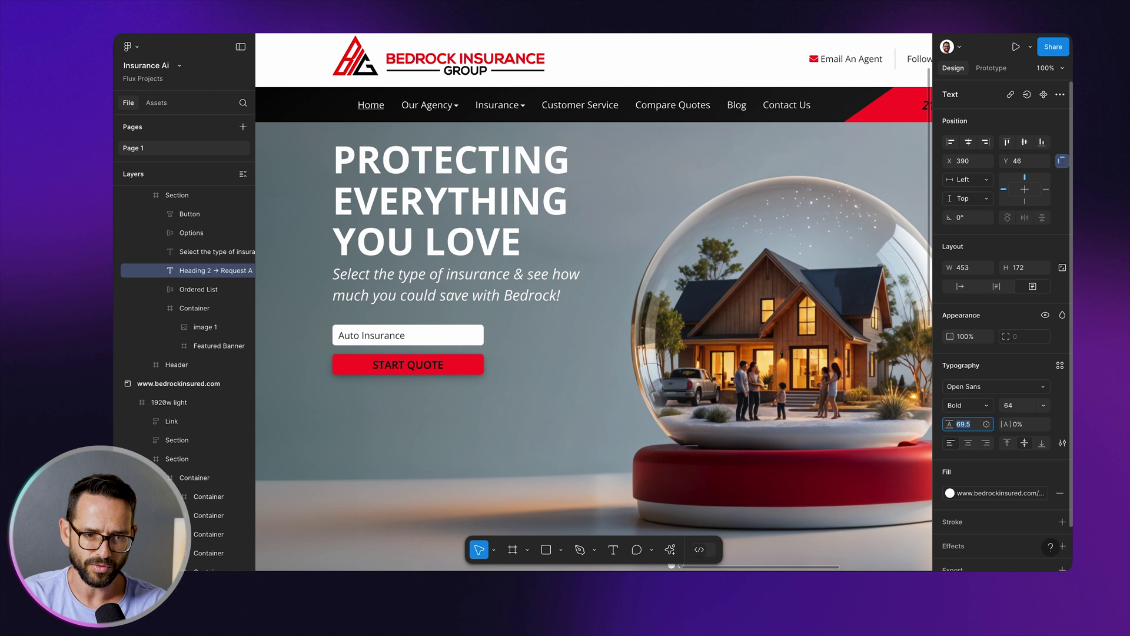
pyautogui.hotkey('shift', 'Down')
pyautogui.press('Up')
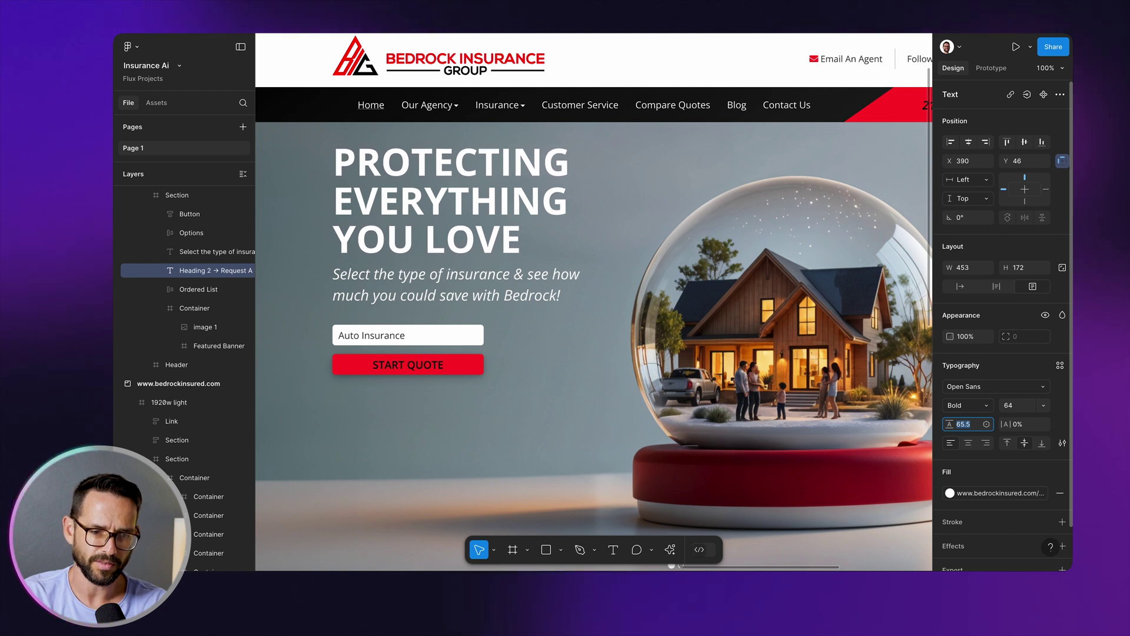
# Step: Set the subtitle to font size 20 with a 25 line height
pyautogui.click(355, 292)
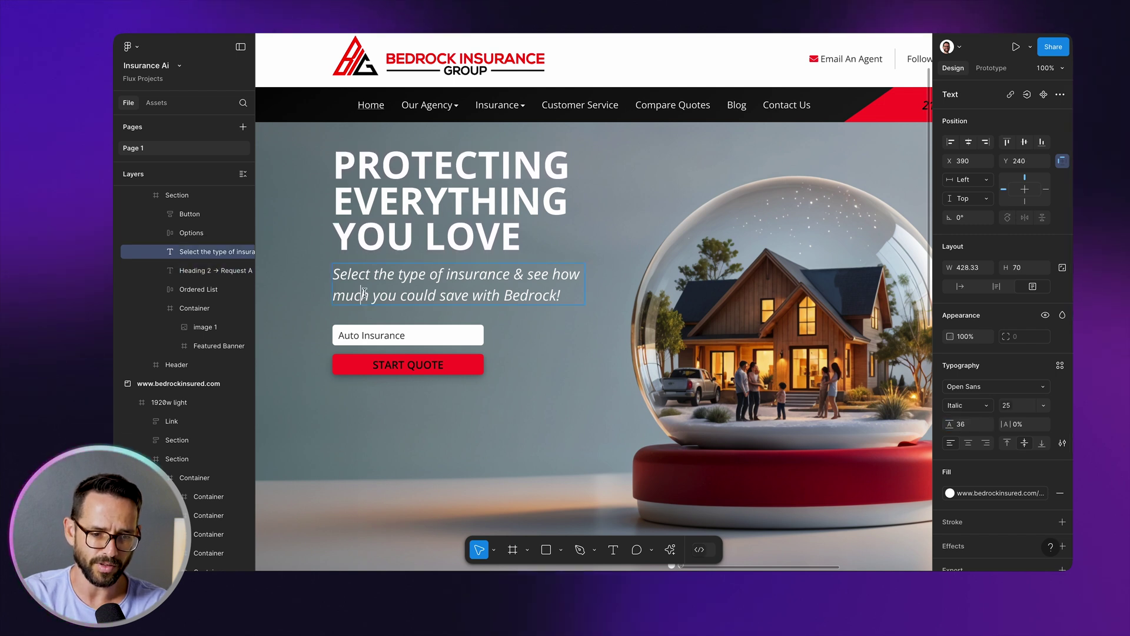
pyautogui.click(1043, 405)
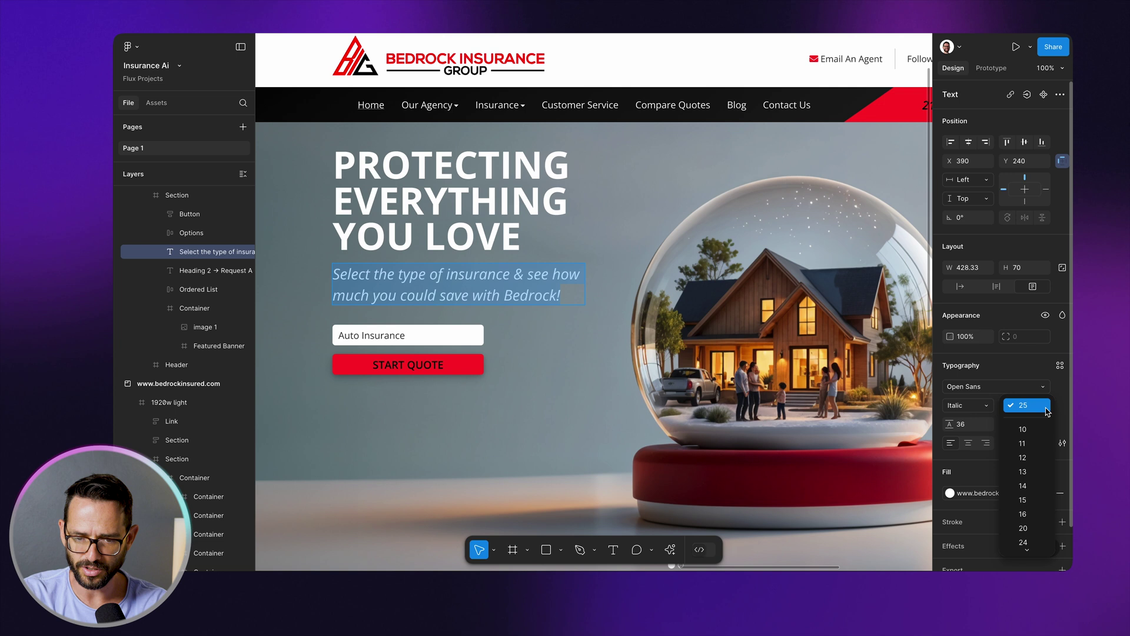
pyautogui.click(1024, 504)
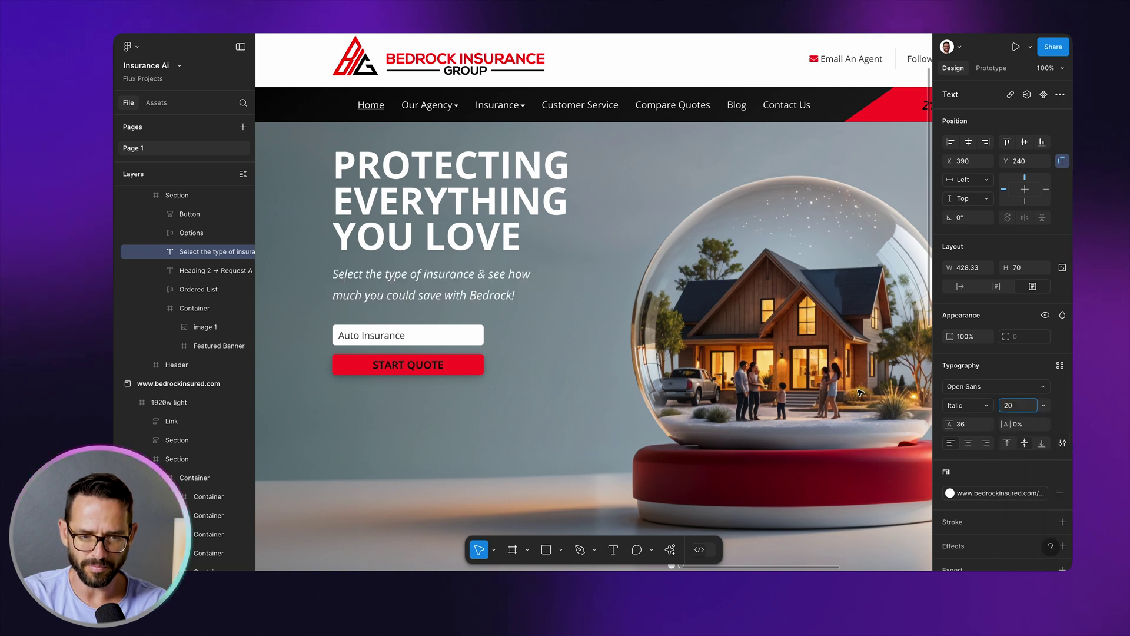
pyautogui.click(979, 425)
pyautogui.press('Down')
pyautogui.press('Down')
pyautogui.press('Down')
pyautogui.press('Down')
pyautogui.press('Down')
pyautogui.press('Down')
pyautogui.press('Down')
pyautogui.press('Down')
pyautogui.press('Down')
pyautogui.press('Down')
pyautogui.press('Down')
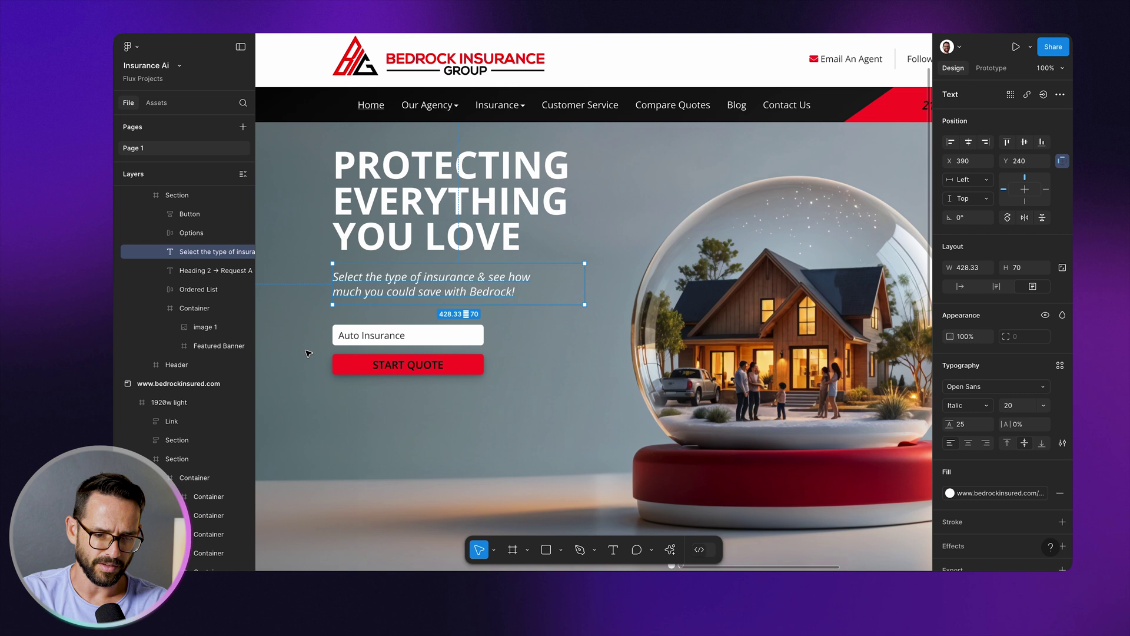
# Step: Make the START QUOTE label white using the White colour style
pyautogui.click(370, 372)
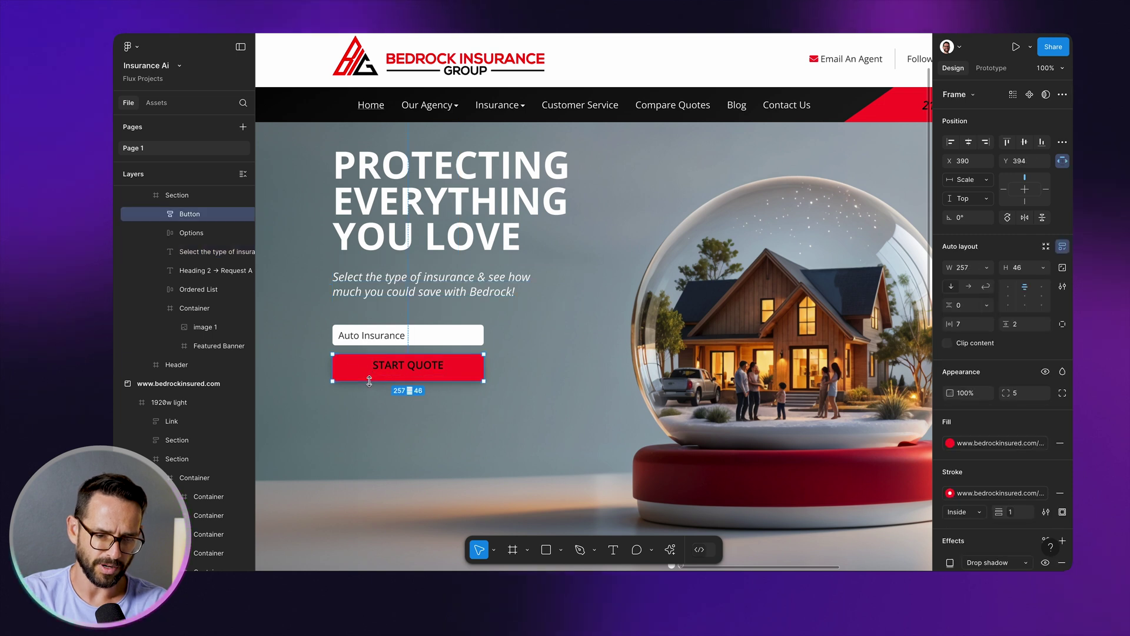
pyautogui.doubleClick(399, 366)
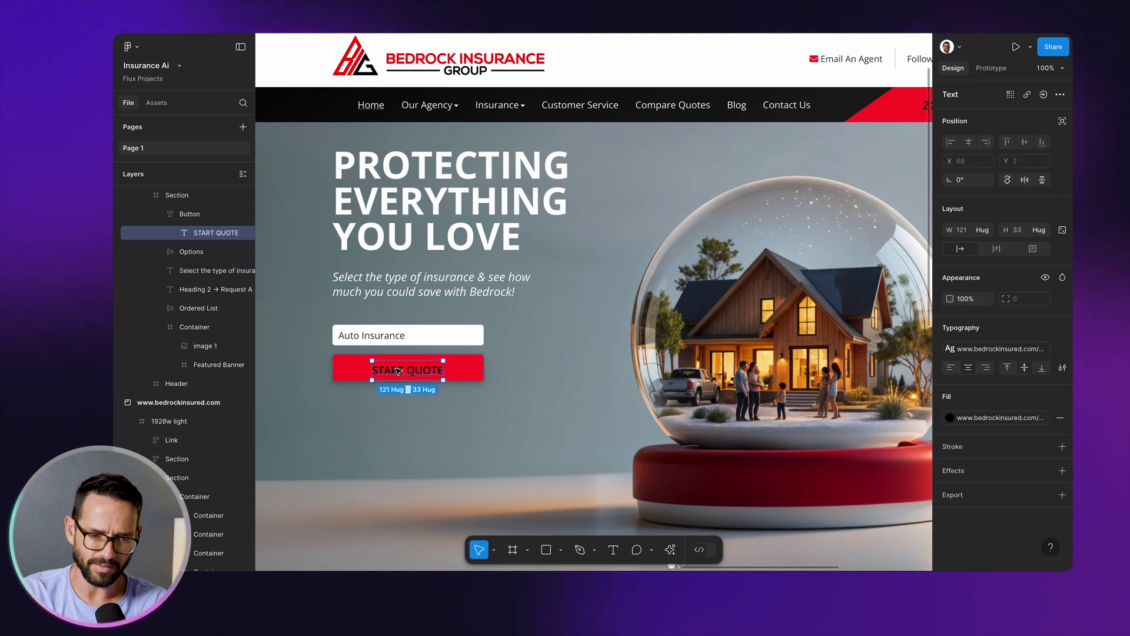
pyautogui.click(967, 419)
pyautogui.scroll(-8, 822, 479)
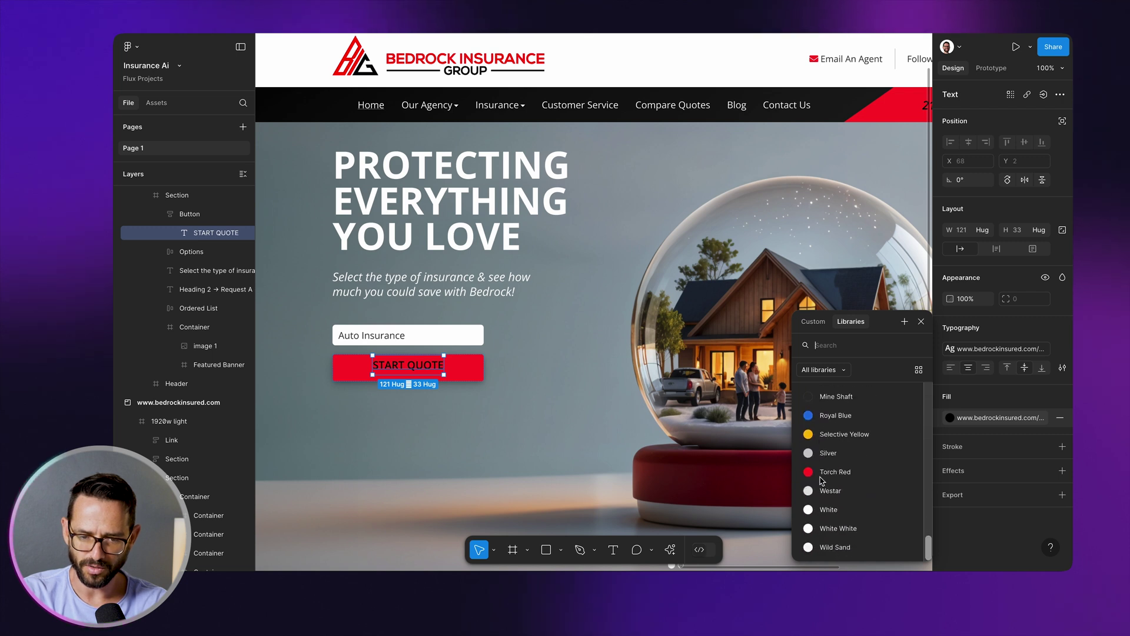
pyautogui.click(826, 509)
# Step: Detach the label's text style and set the START QUOTE text to Bold
pyautogui.click(1060, 348)
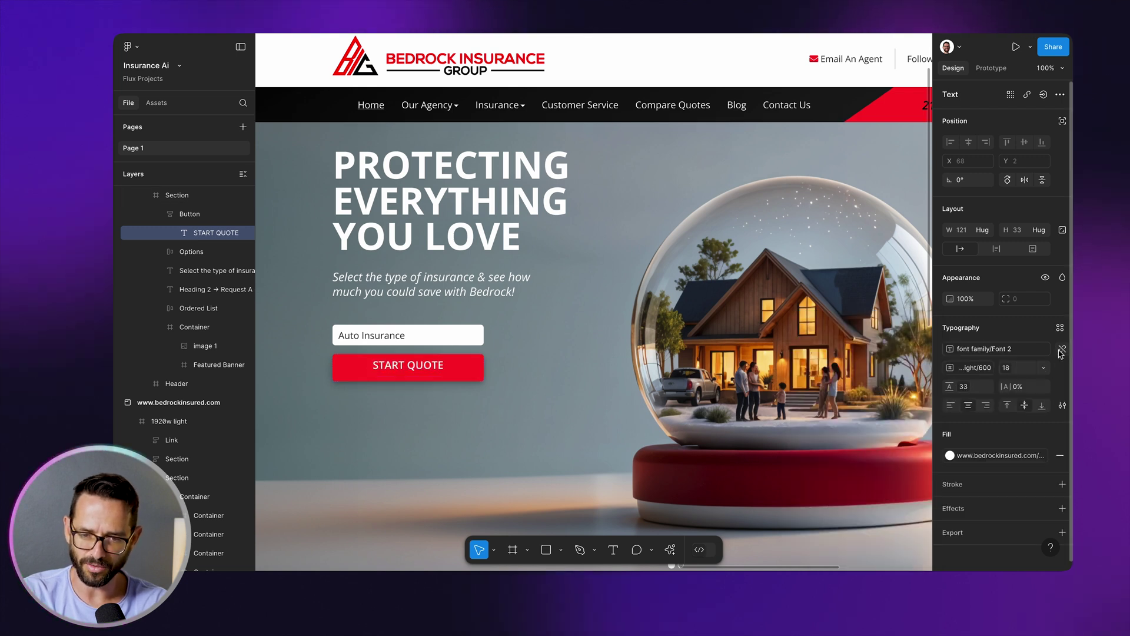
pyautogui.click(990, 370)
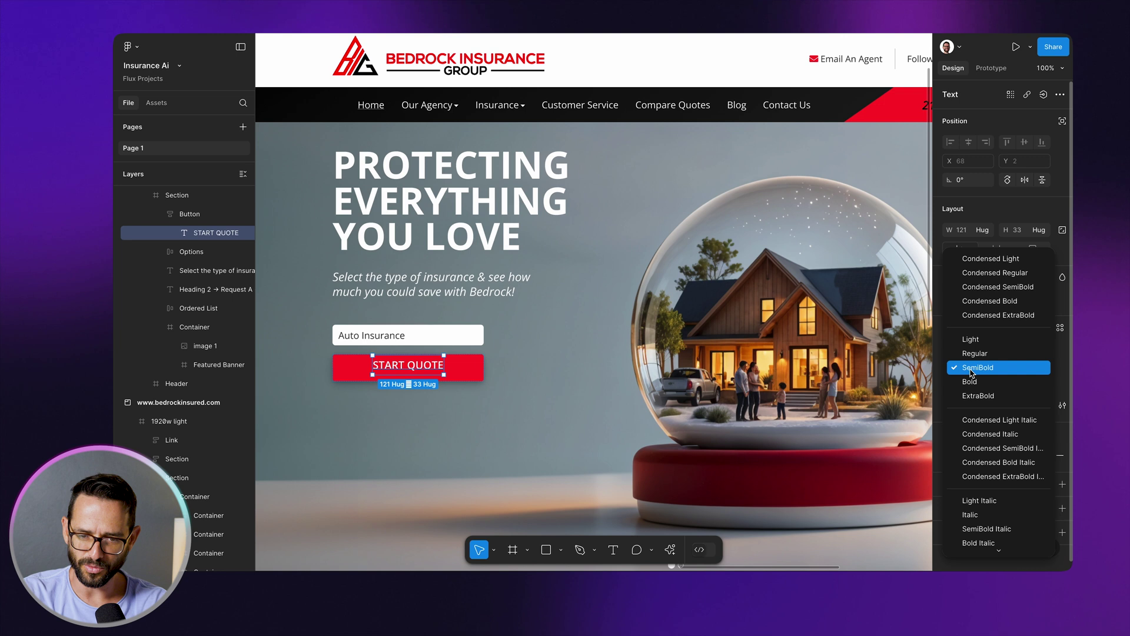
pyautogui.click(988, 382)
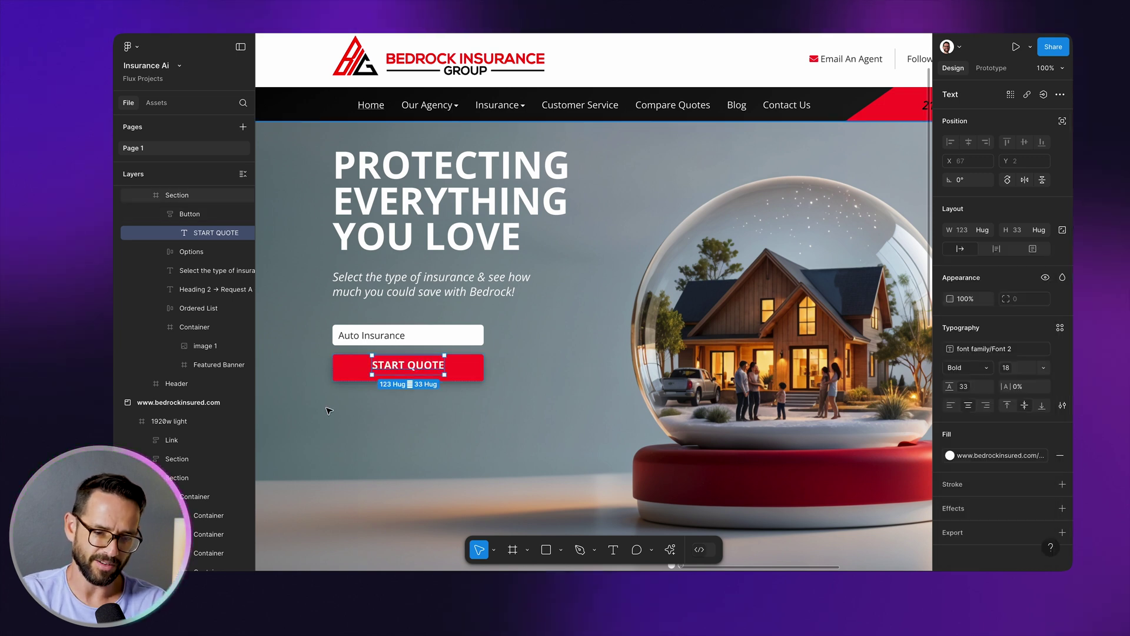
pyautogui.click(370, 404)
pyautogui.click(417, 366)
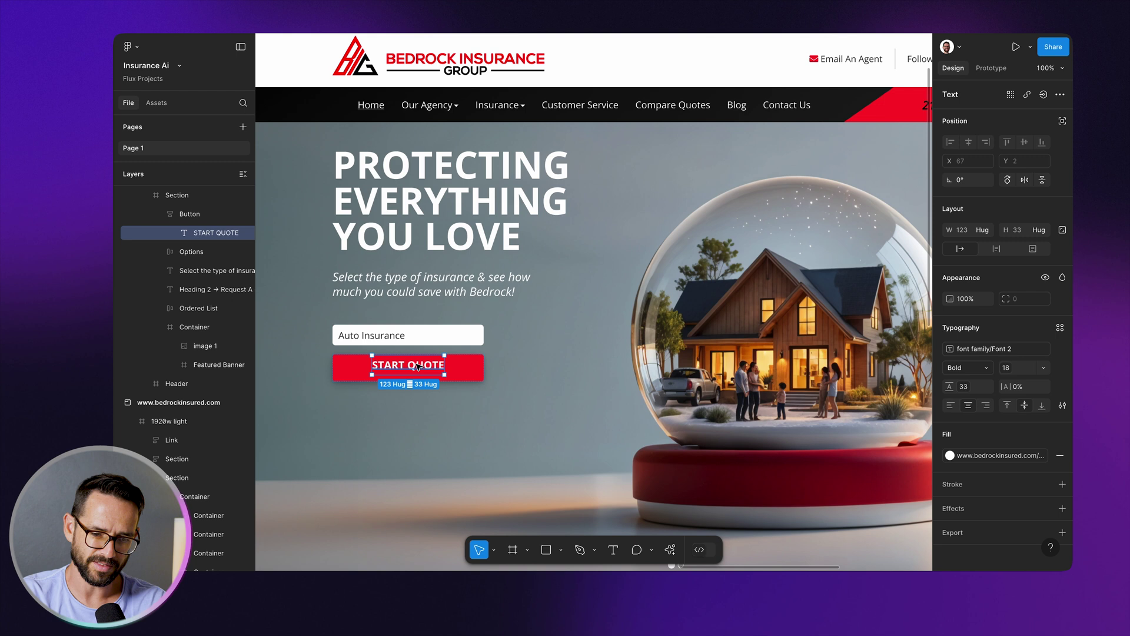
pyautogui.click(449, 371)
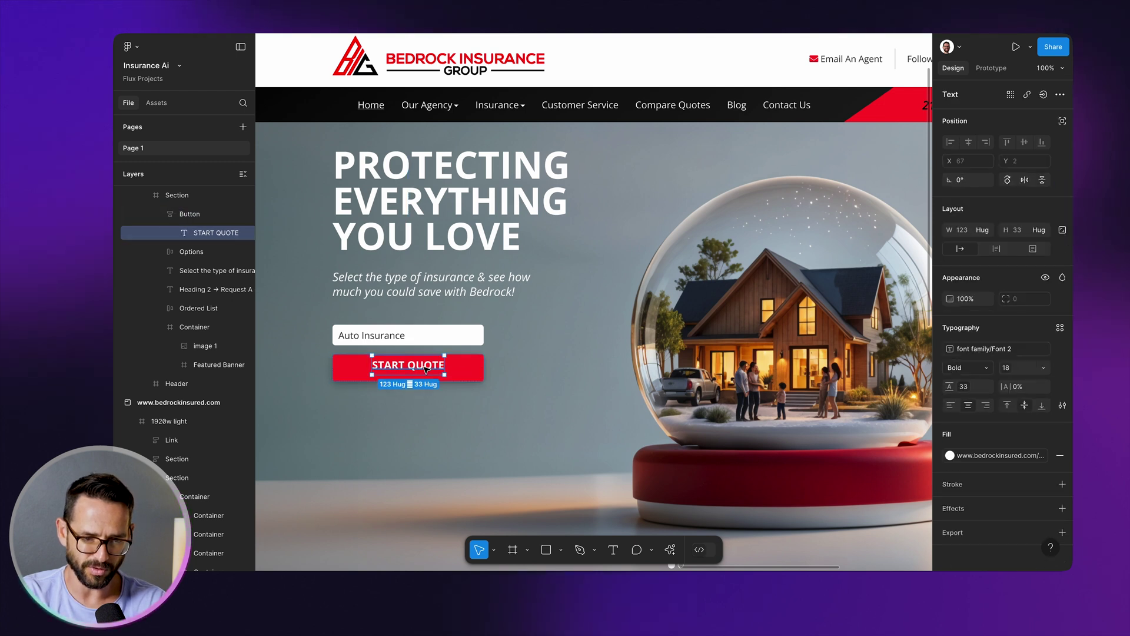
# Step: Shift the subtitle, insurance field and button about 54 px lower, and the heading 80 px lower
pyautogui.keyDown('shift'); pyautogui.click(460, 350); pyautogui.keyUp('shift')
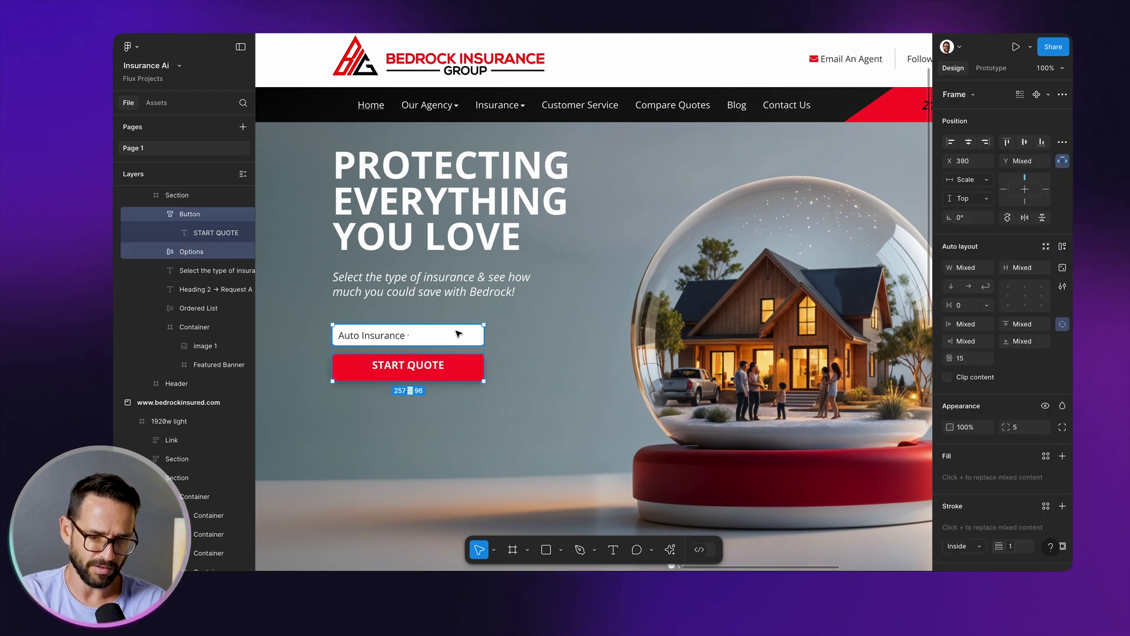
pyautogui.keyDown('shift'); pyautogui.click(376, 283); pyautogui.keyUp('shift')
pyautogui.moveTo(366, 305); pyautogui.dragTo(385, 333)
pyautogui.click(386, 322)
pyautogui.click(402, 217)
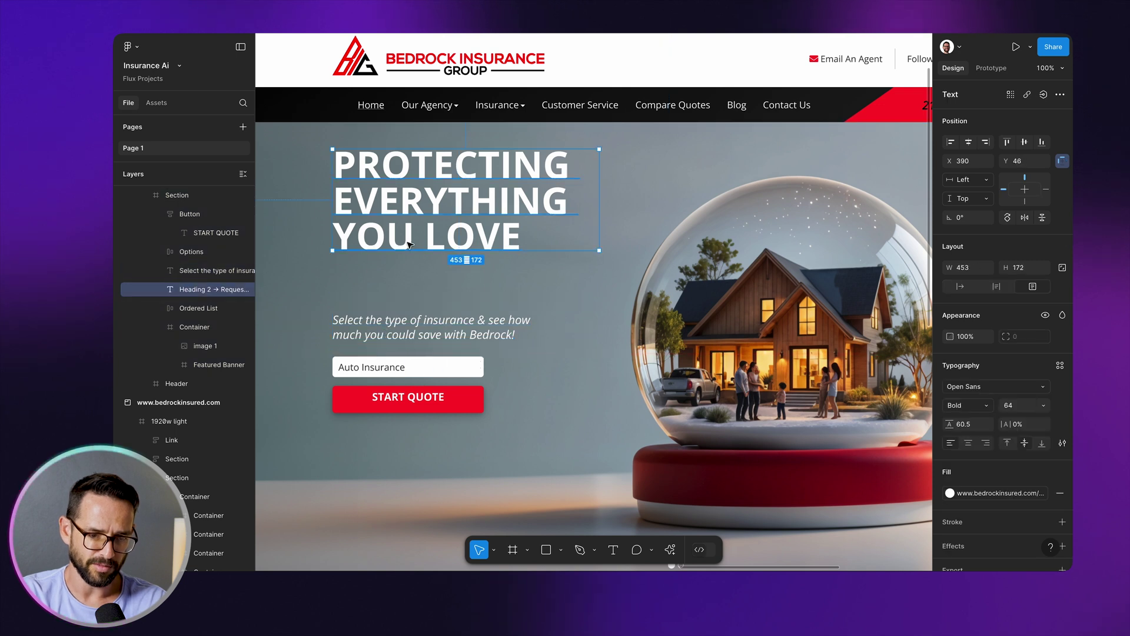
pyautogui.moveTo(402, 217); pyautogui.dragTo(399, 264)
# Step: Enlarge the heading's box to 518×225 and set its font size to 76
pyautogui.press('-')
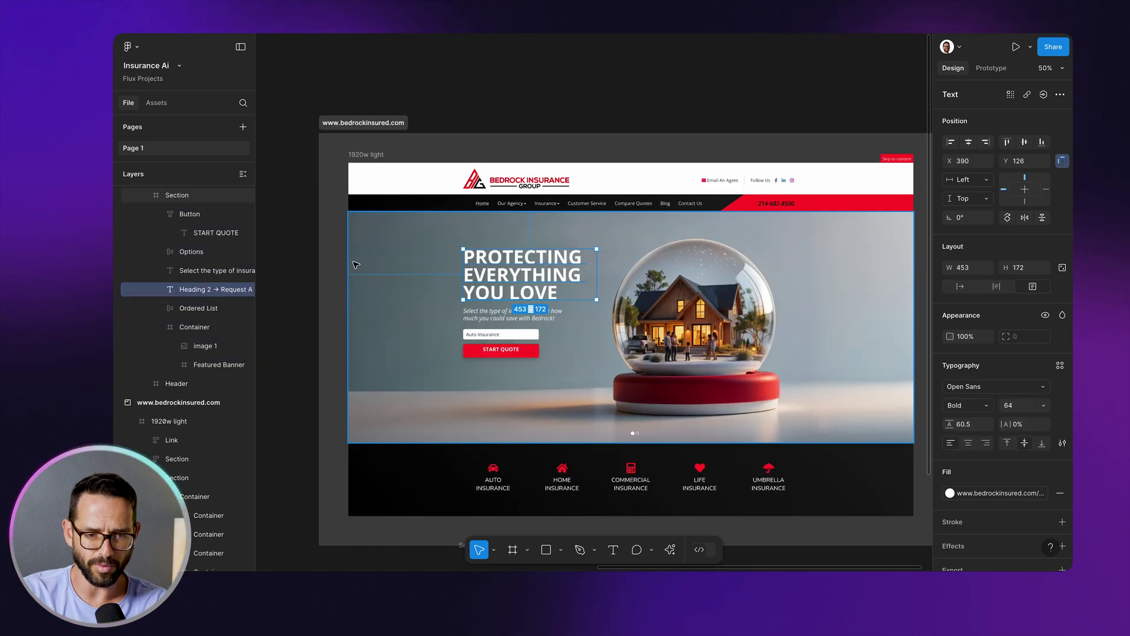
pyautogui.click(445, 97)
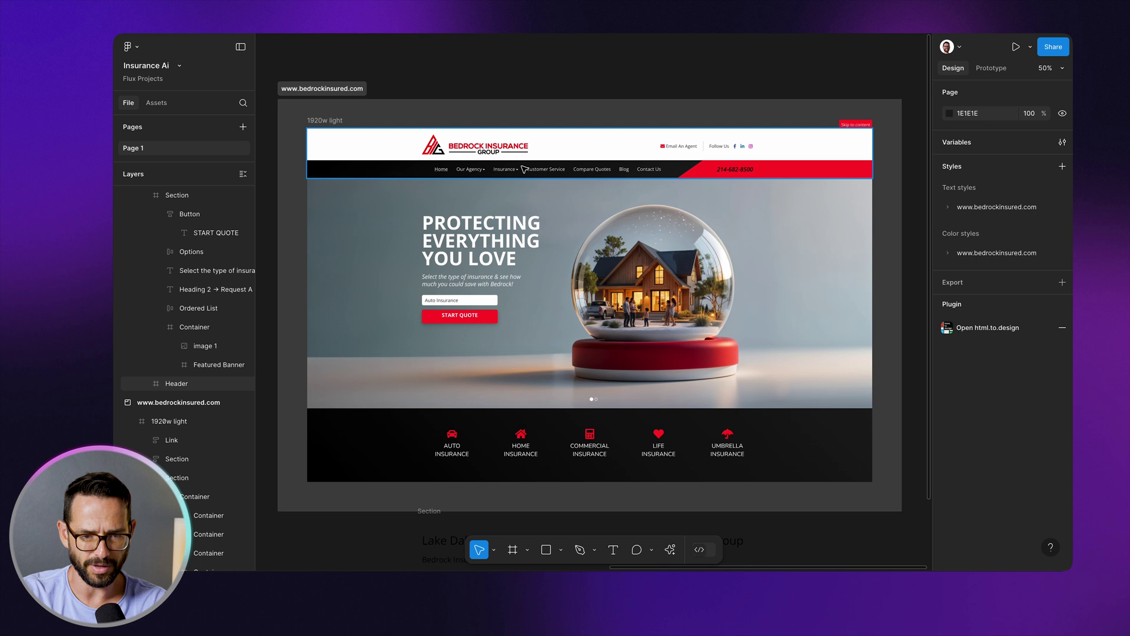
pyautogui.click(481, 242)
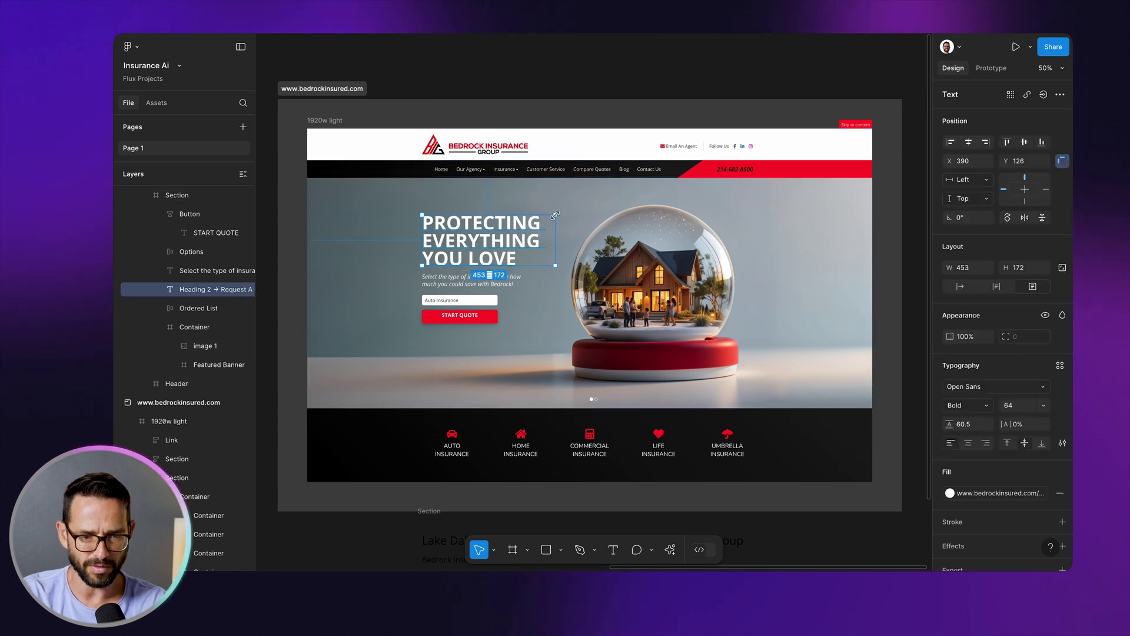
pyautogui.moveTo(554, 215); pyautogui.dragTo(575, 199)
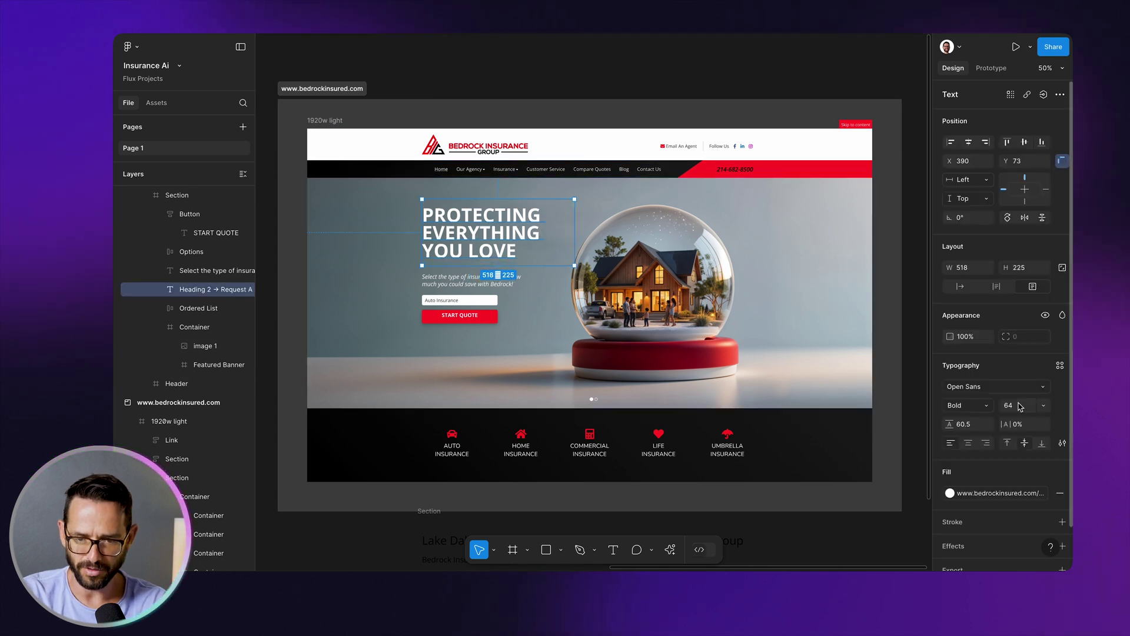
pyautogui.write('76')
pyautogui.press('Tab')
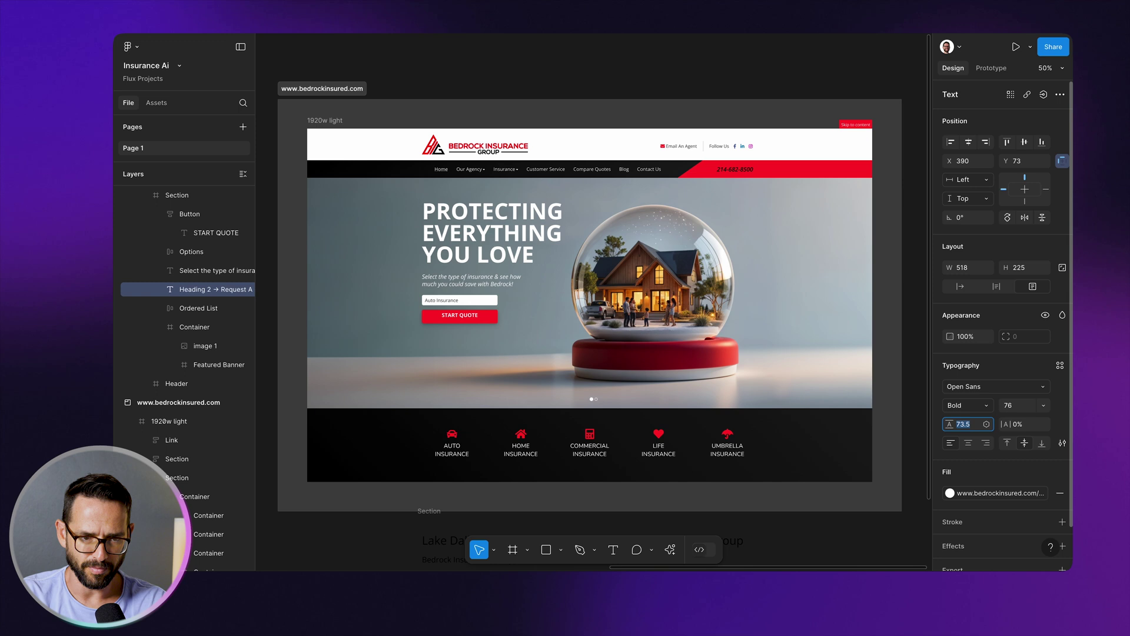
# Step: Nudge the heading slightly lower to Y 88, then select the hero background image
pyautogui.click(539, 83)
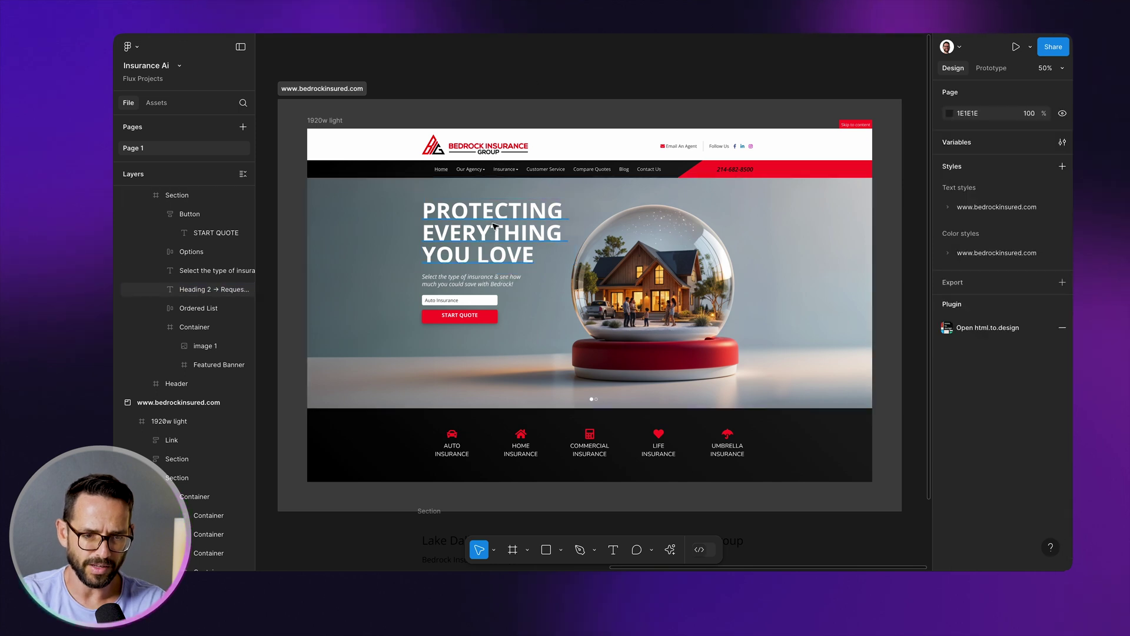
pyautogui.moveTo(495, 230); pyautogui.dragTo(496, 234)
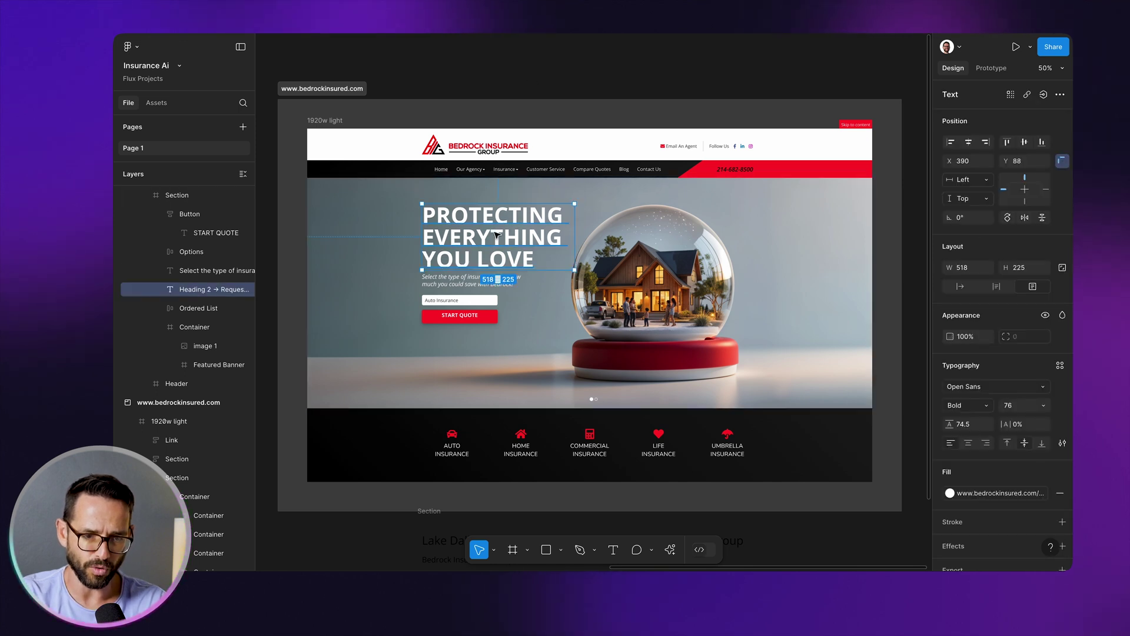
pyautogui.click(498, 91)
pyautogui.scroll(5, 471, 135)
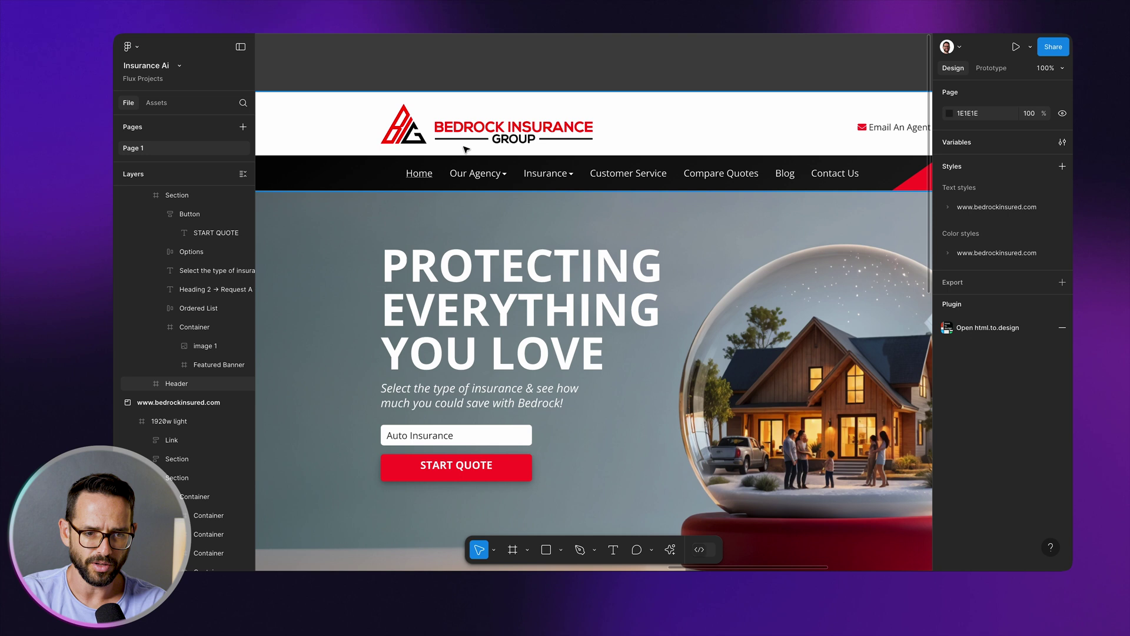
pyautogui.scroll(-5, 466, 149)
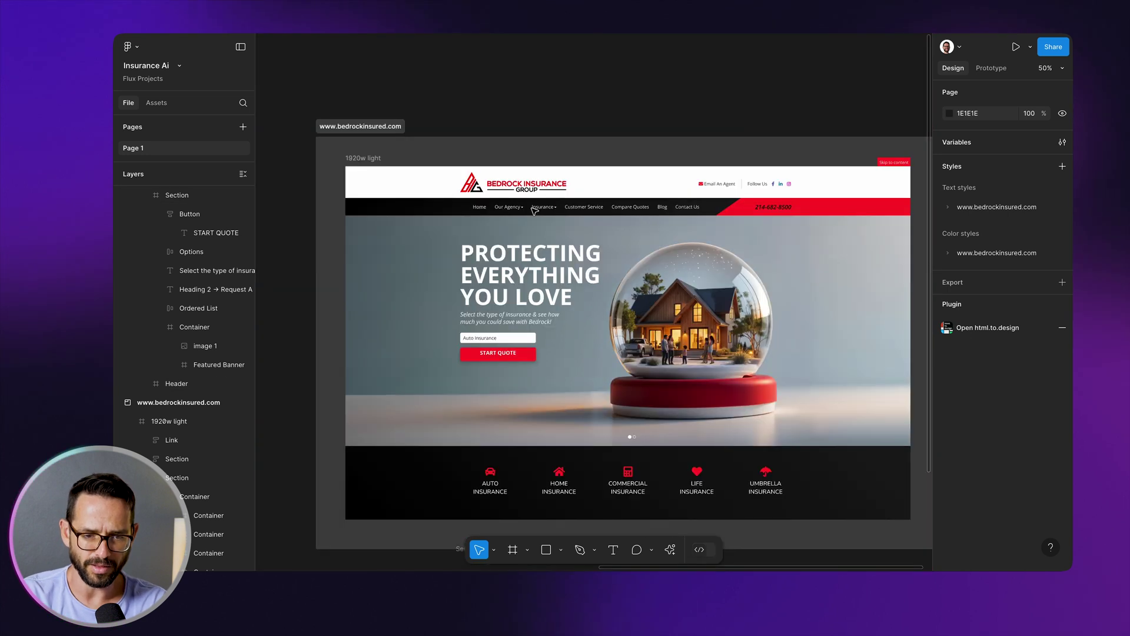
pyautogui.keyDown('super'); pyautogui.click(610, 341); pyautogui.keyUp('super')
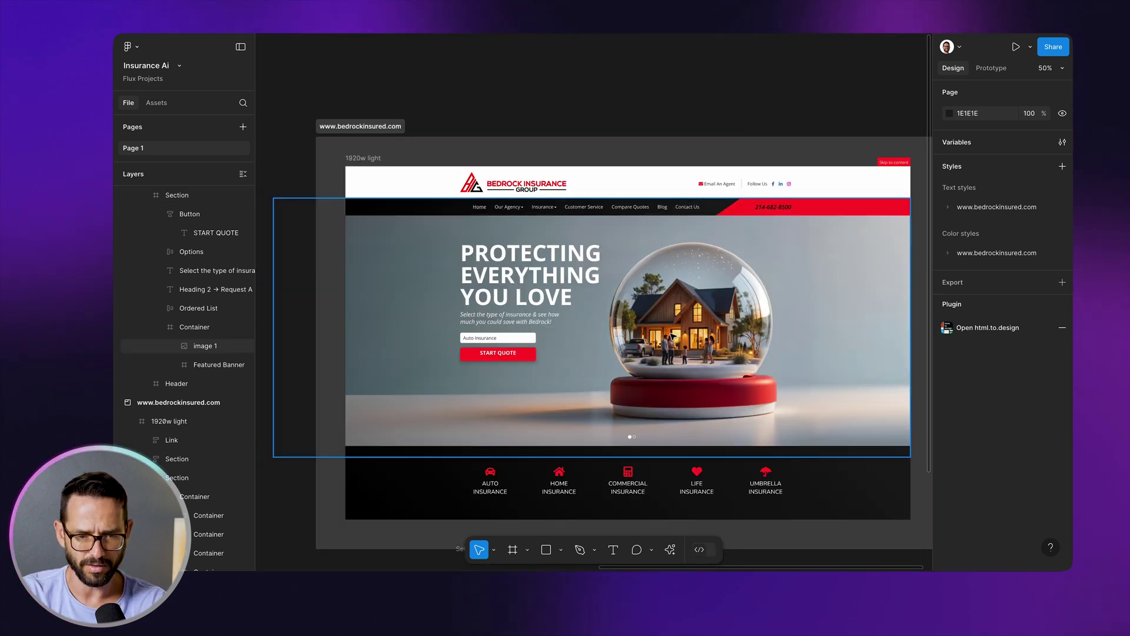
pyautogui.click(675, 106)
pyautogui.scroll(-1, 675, 106)
pyautogui.hscroll(1, 675, 106)
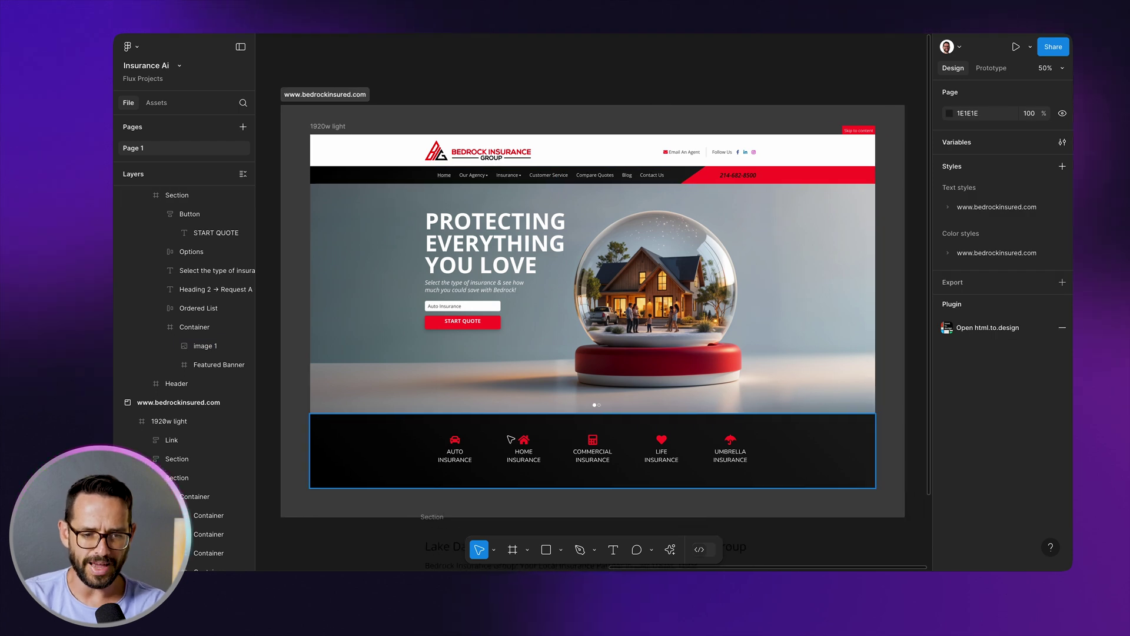
pyautogui.scroll(-1, 540, 472)
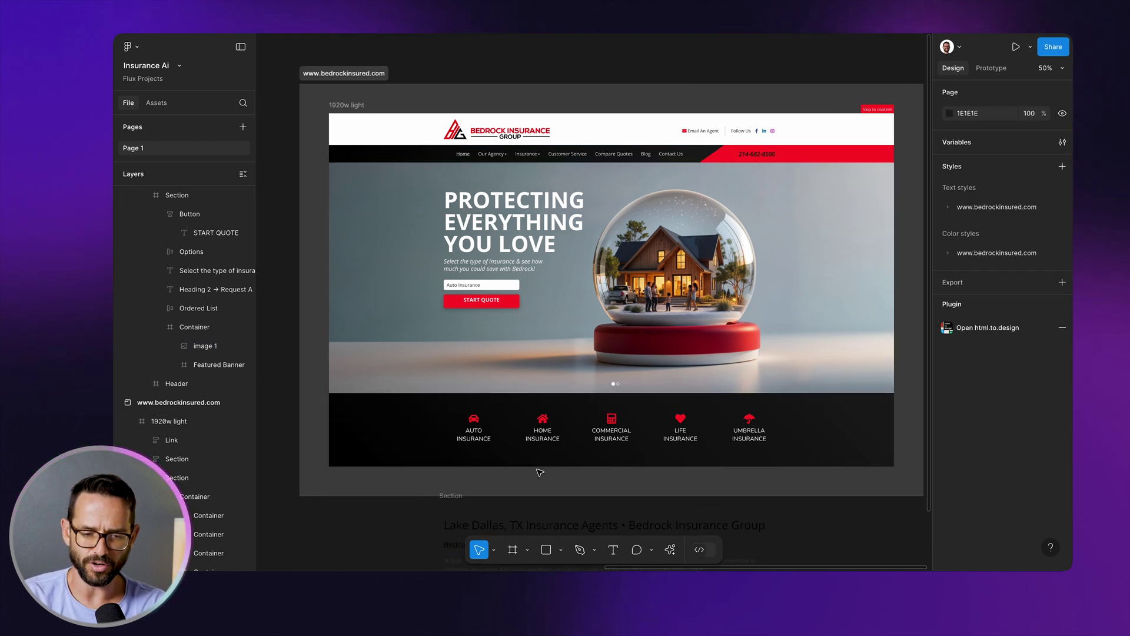
pyautogui.scroll(5, 518, 465)
pyautogui.scroll(-2, 432, 466)
pyautogui.hscroll(2, 432, 466)
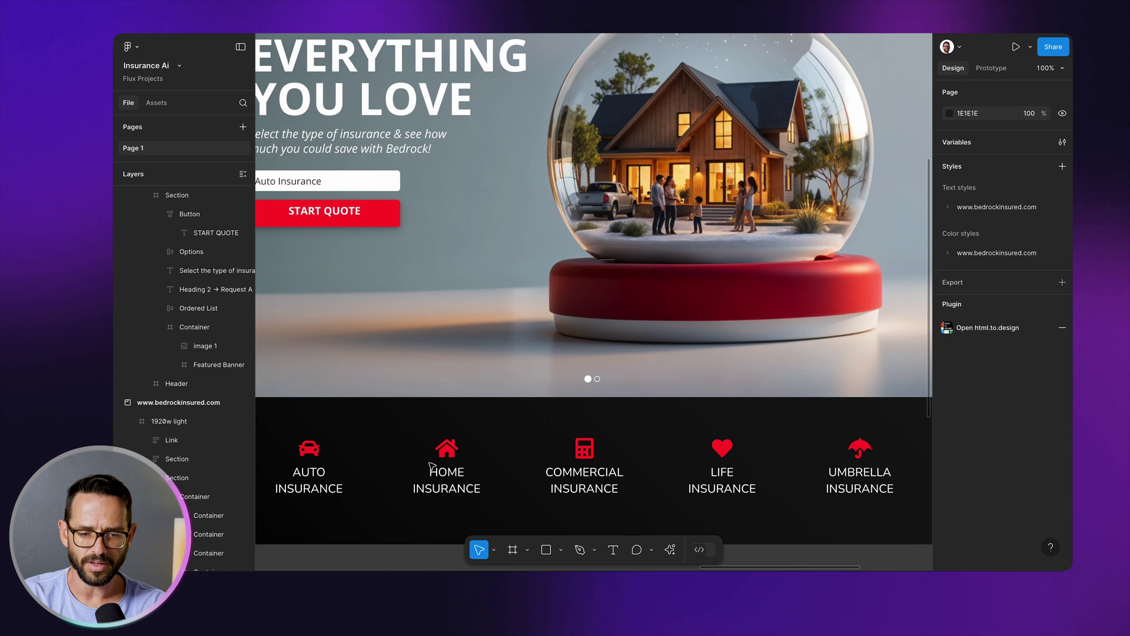
pyautogui.scroll(5, 432, 466)
pyautogui.hscroll(-3, 432, 466)
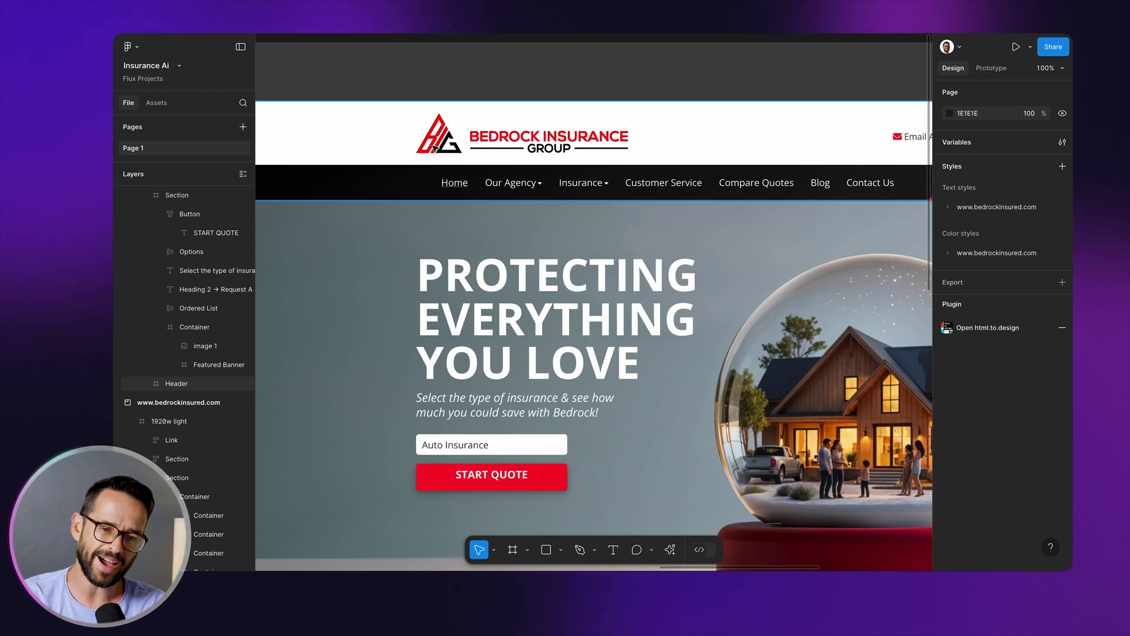
pyautogui.scroll(-10, 435, 149)
pyautogui.hscroll(3, 436, 149)
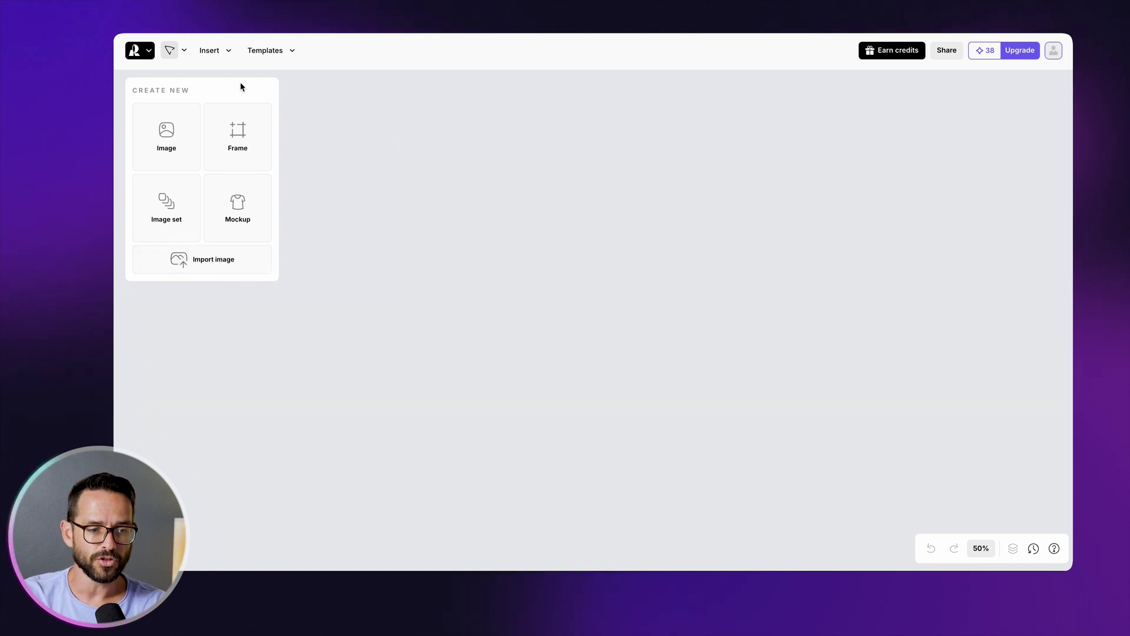
# Step: Add a six-image set to the Recraft canvas from the Create New panel
pyautogui.click(169, 201)
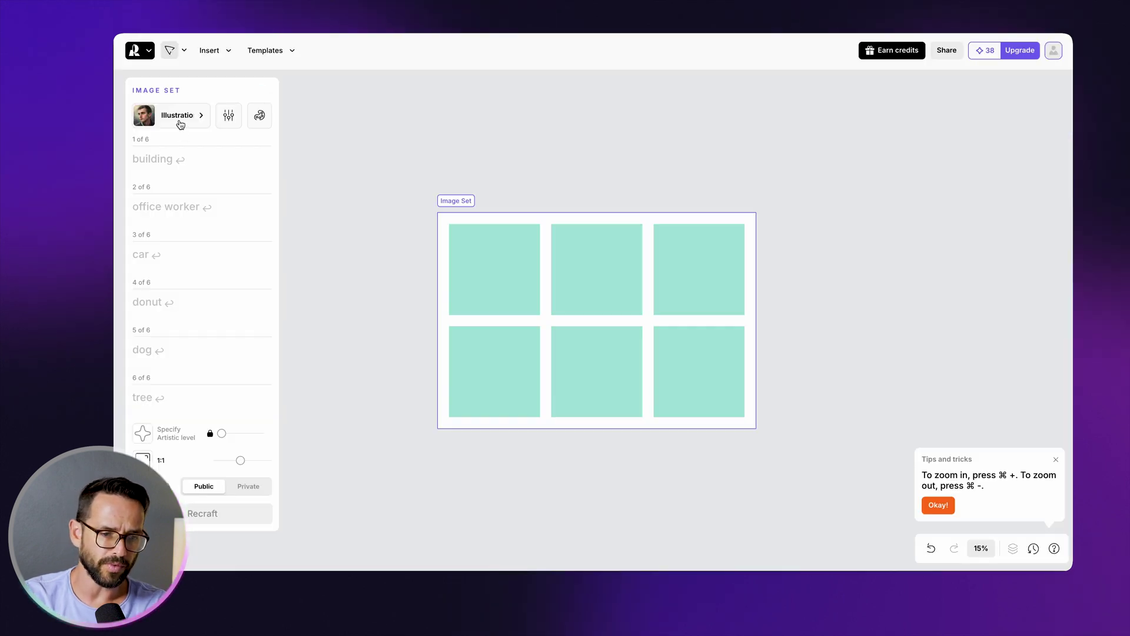
# Step: Switch the image set's style from Illustration to the Outline vector icon style
pyautogui.click(180, 124)
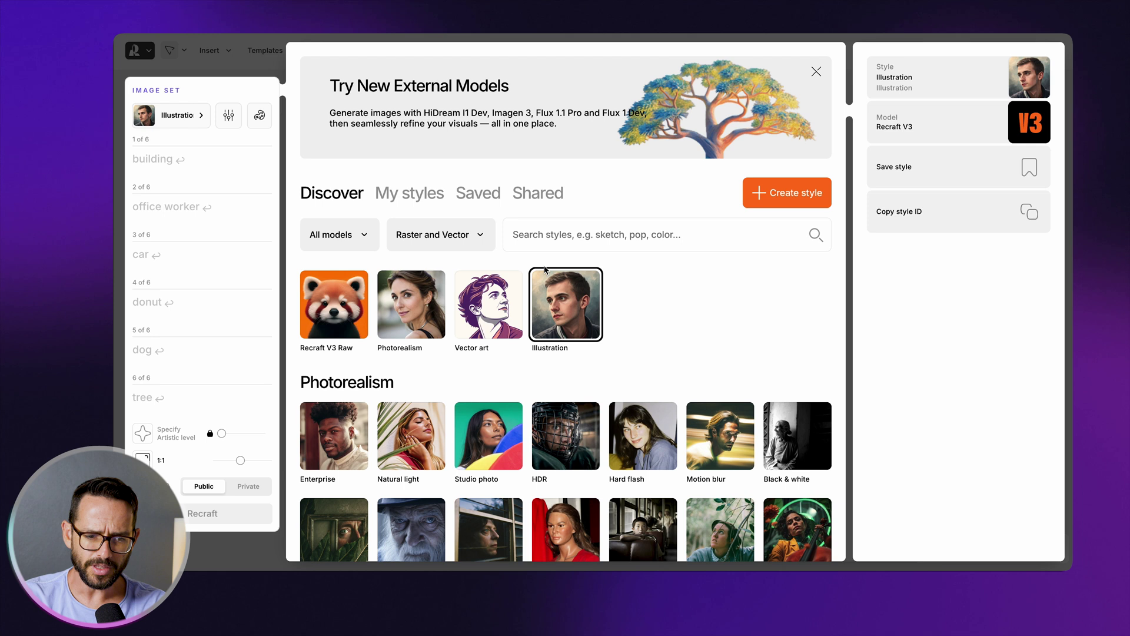
pyautogui.scroll(-10, 527, 318)
pyautogui.scroll(-5, 527, 319)
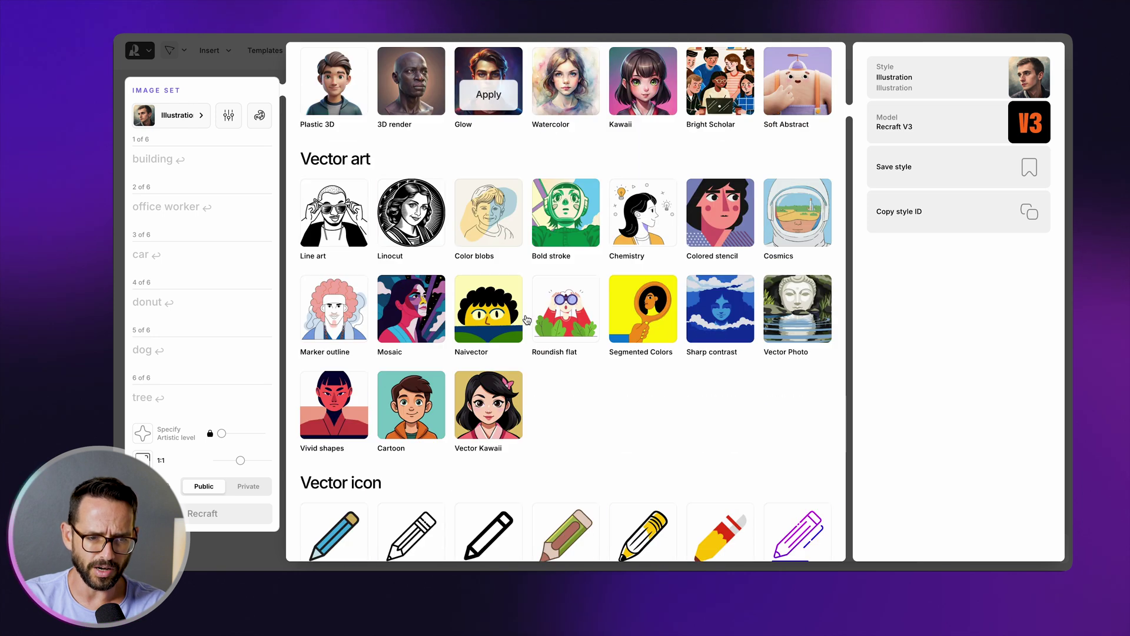
pyautogui.scroll(-4, 345, 334)
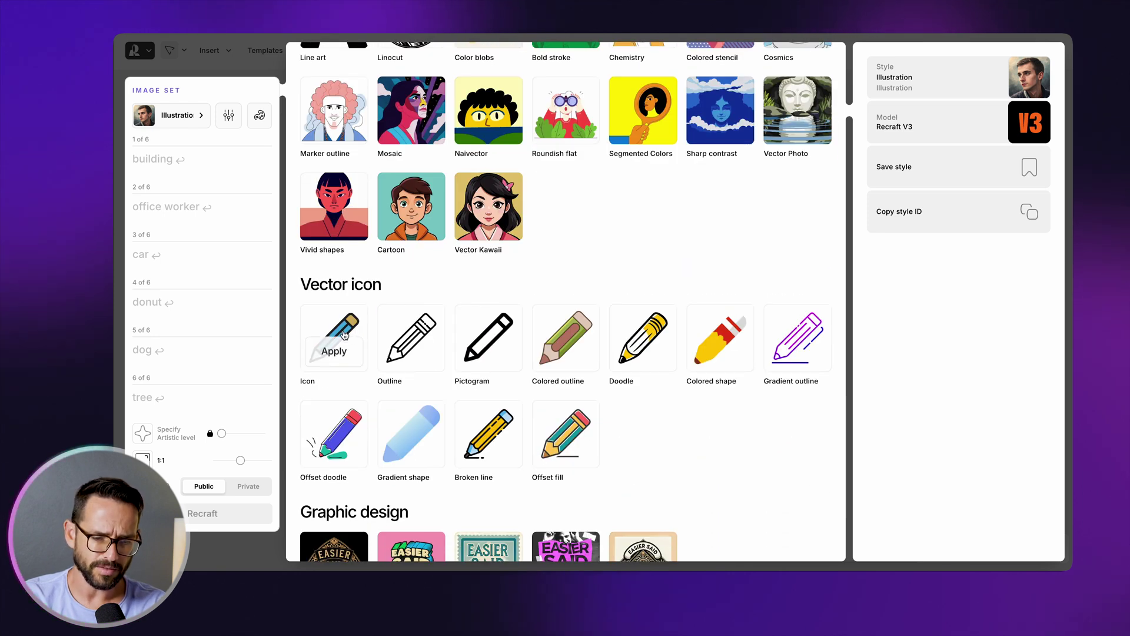
pyautogui.click(412, 350)
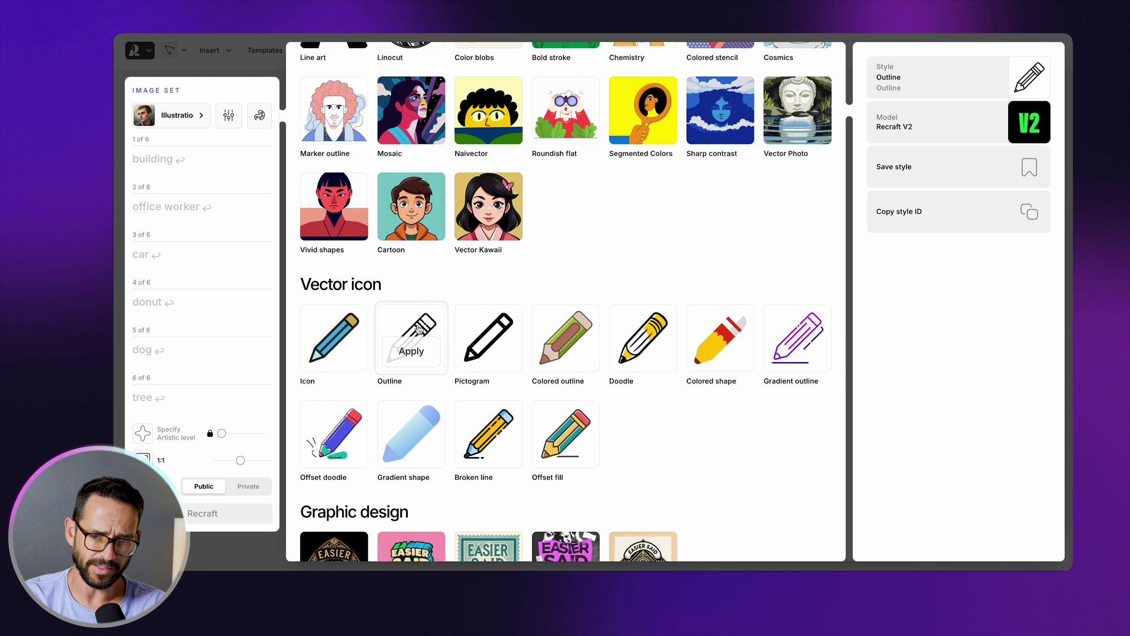
pyautogui.click(235, 120)
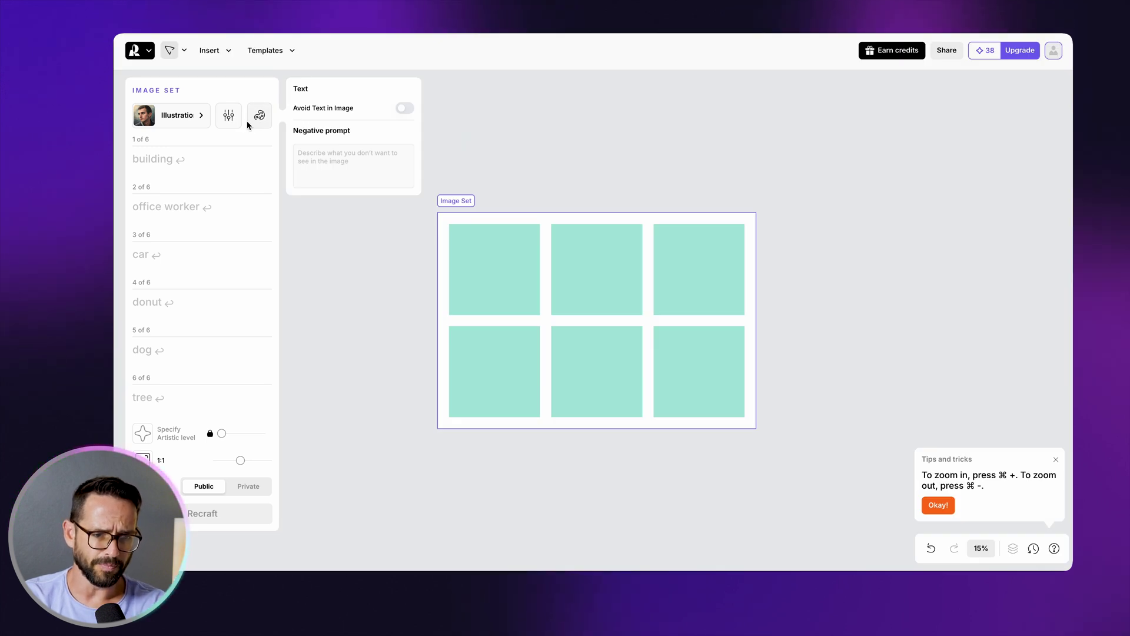
pyautogui.click(199, 124)
pyautogui.scroll(-10, 460, 325)
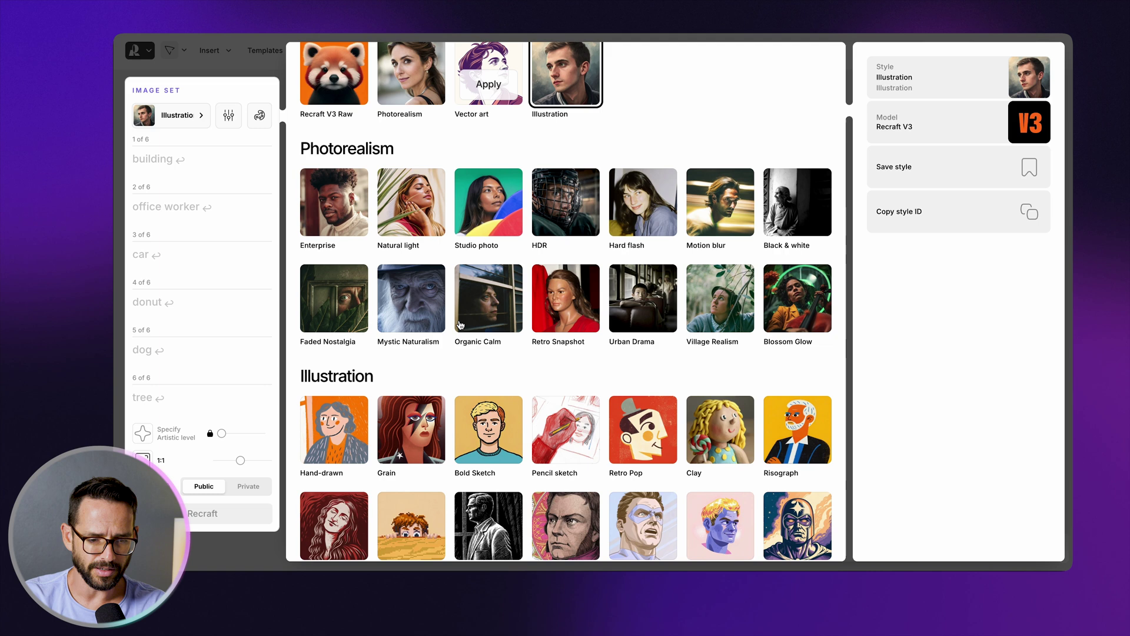
pyautogui.scroll(-11, 460, 325)
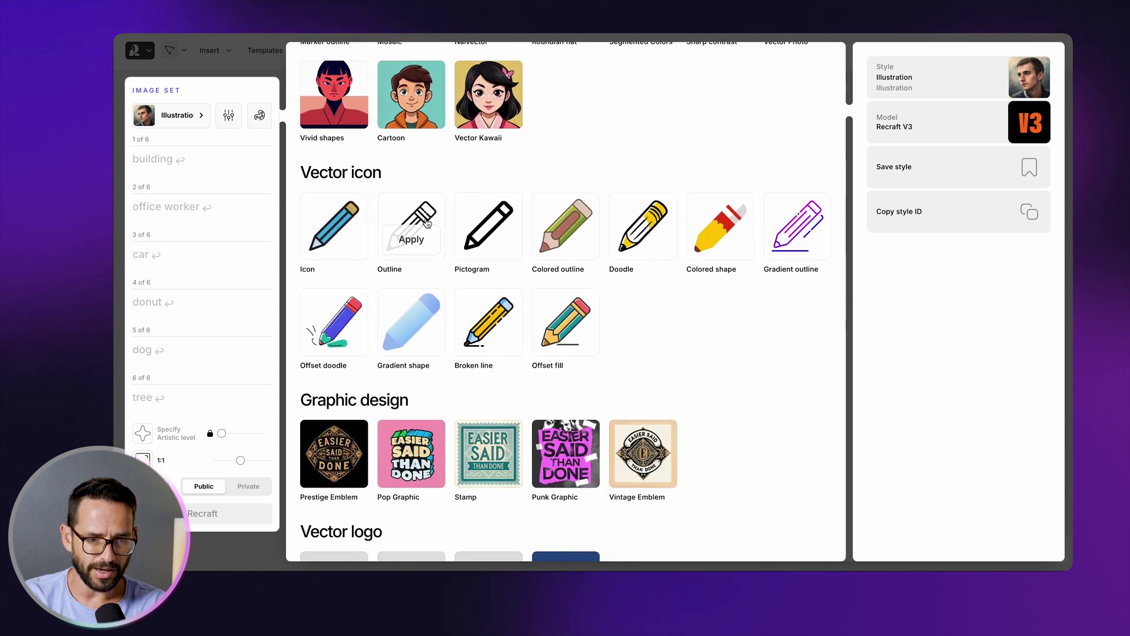
pyautogui.click(422, 216)
pyautogui.click(411, 242)
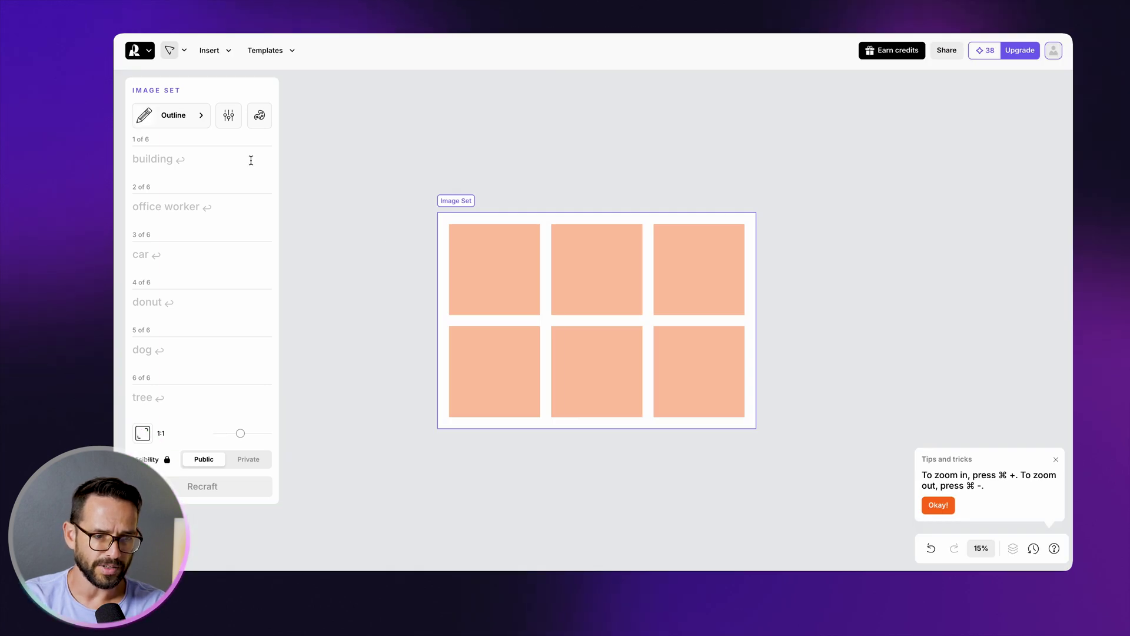
# Step: Enter 'geometric car' in prompt 1 and copy it into prompt 2 as 'geometric home'
pyautogui.click(227, 121)
pyautogui.click(254, 118)
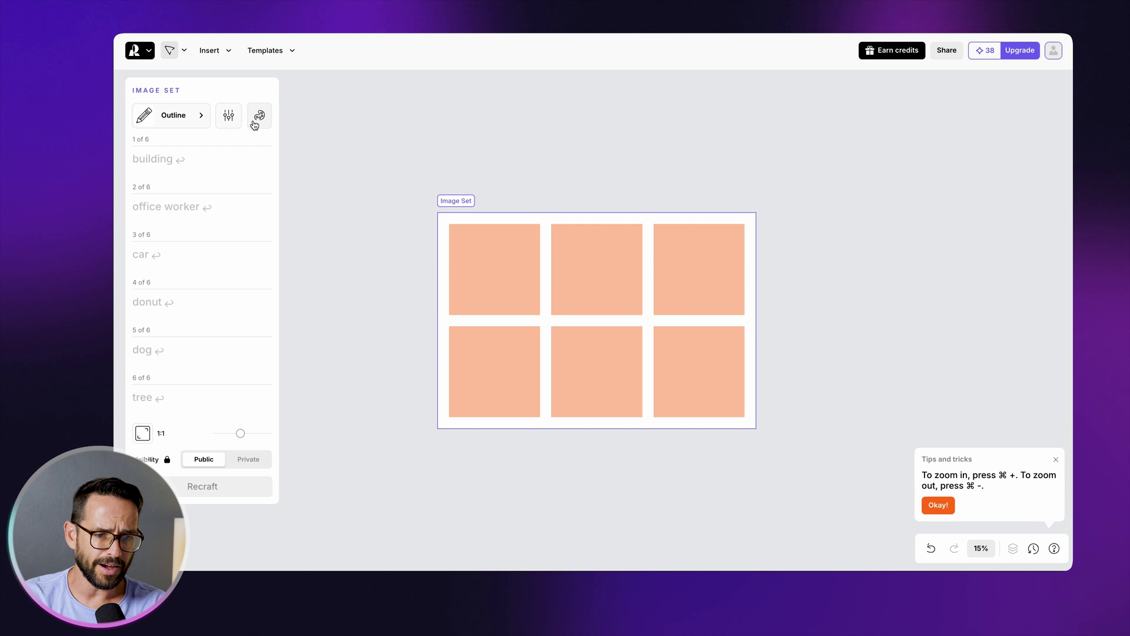
pyautogui.click(223, 123)
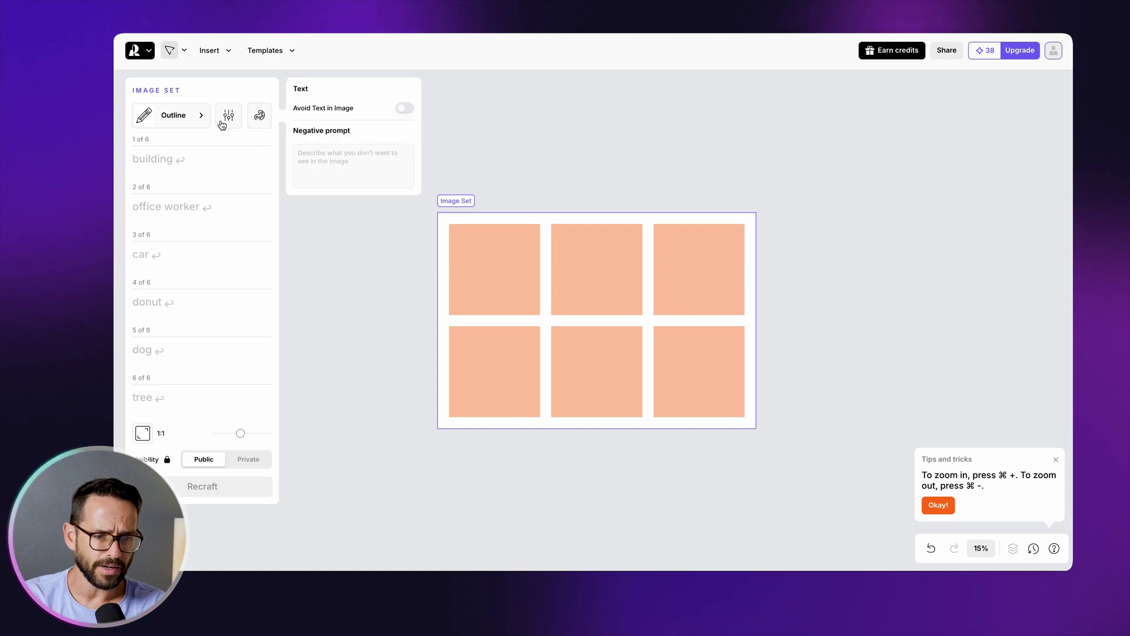
pyautogui.click(222, 122)
pyautogui.click(174, 162)
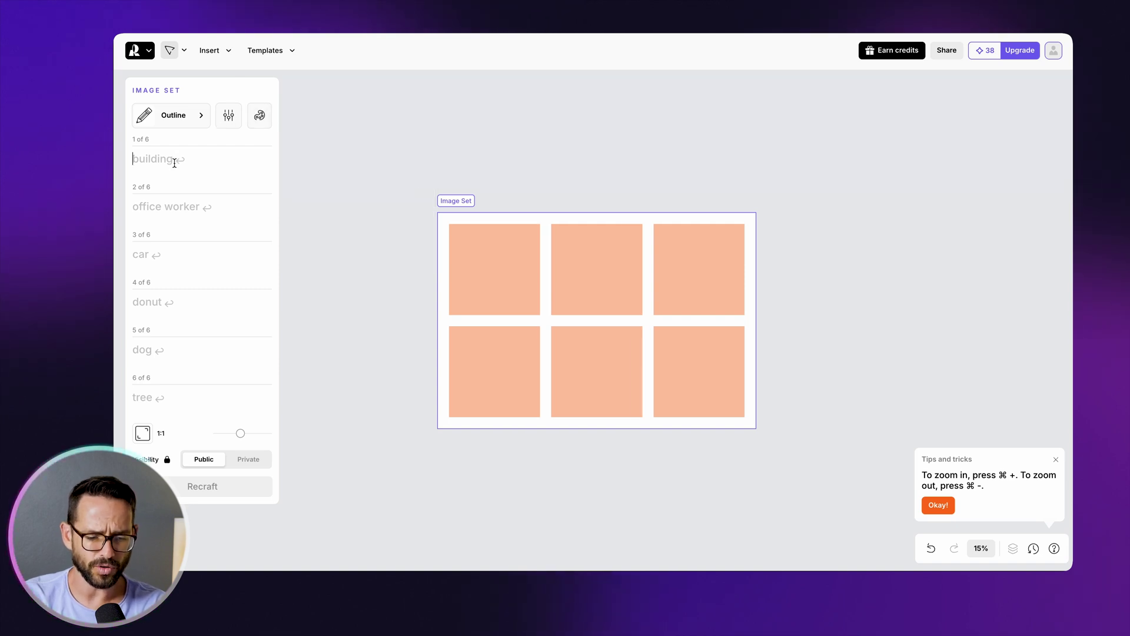
pyautogui.write('geometric car')
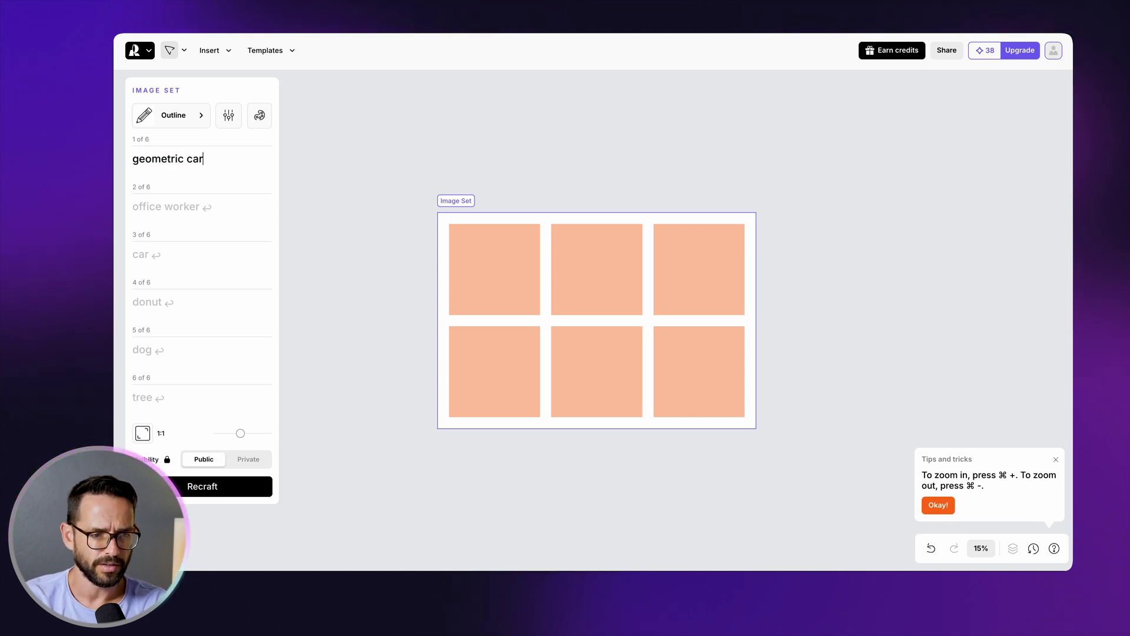
pyautogui.tripleClick(190, 159)
pyautogui.press('super+c')
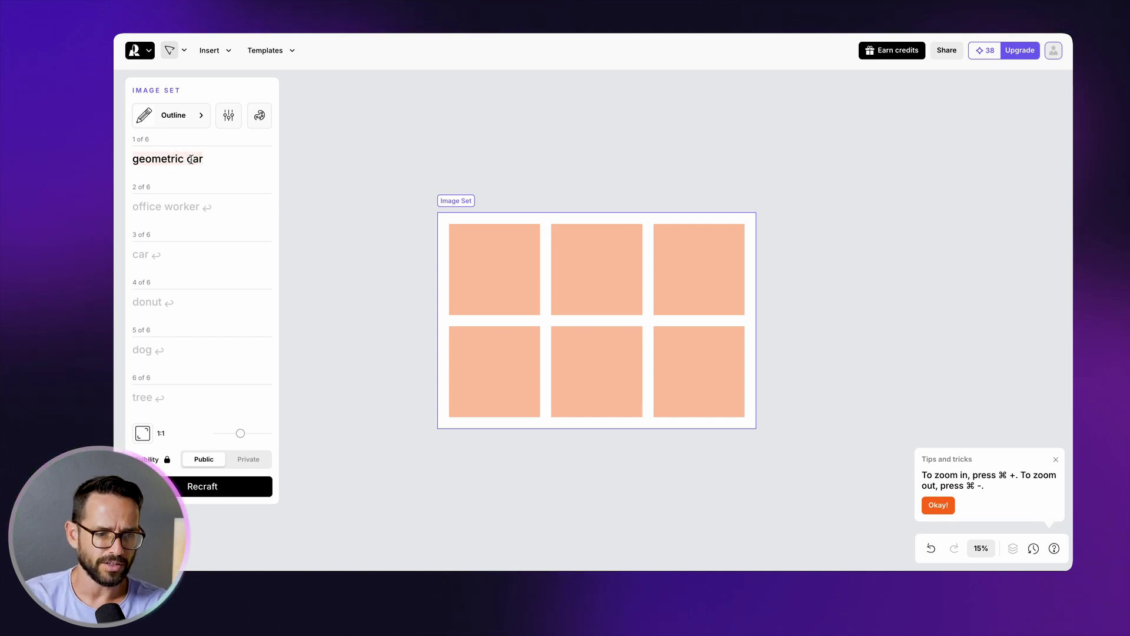
pyautogui.click(176, 202)
pyautogui.press('super+v')
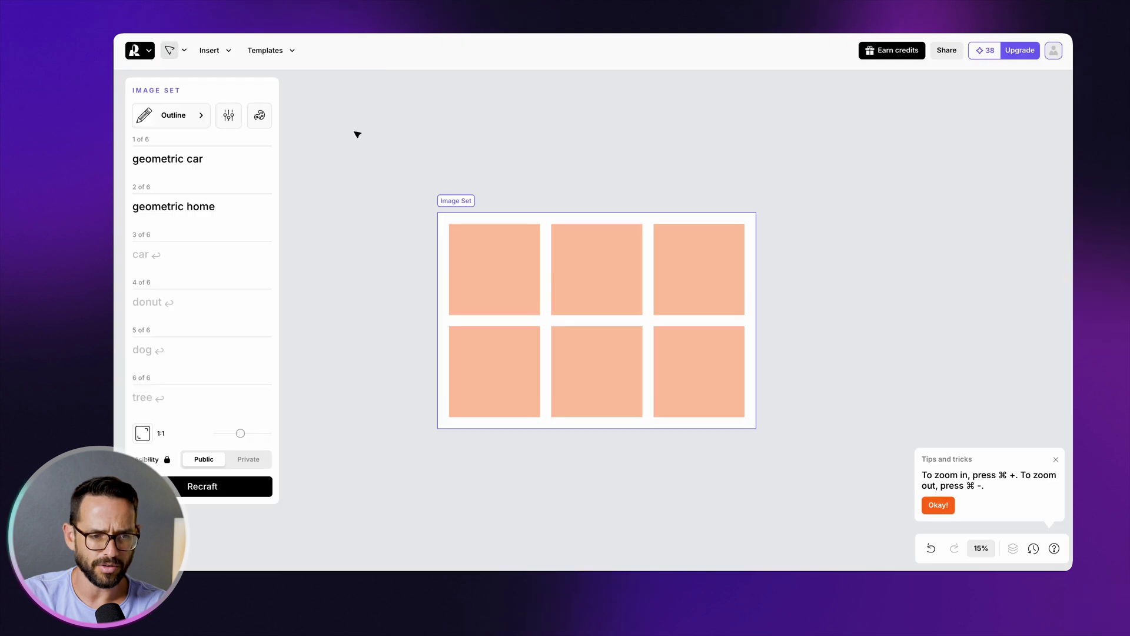
# Step: Fill prompts 3–5 with 'geometric calculator', 'geometric heart', 'geometric umbrella' and generate the icons
pyautogui.click(168, 250)
pyautogui.press('super+v')
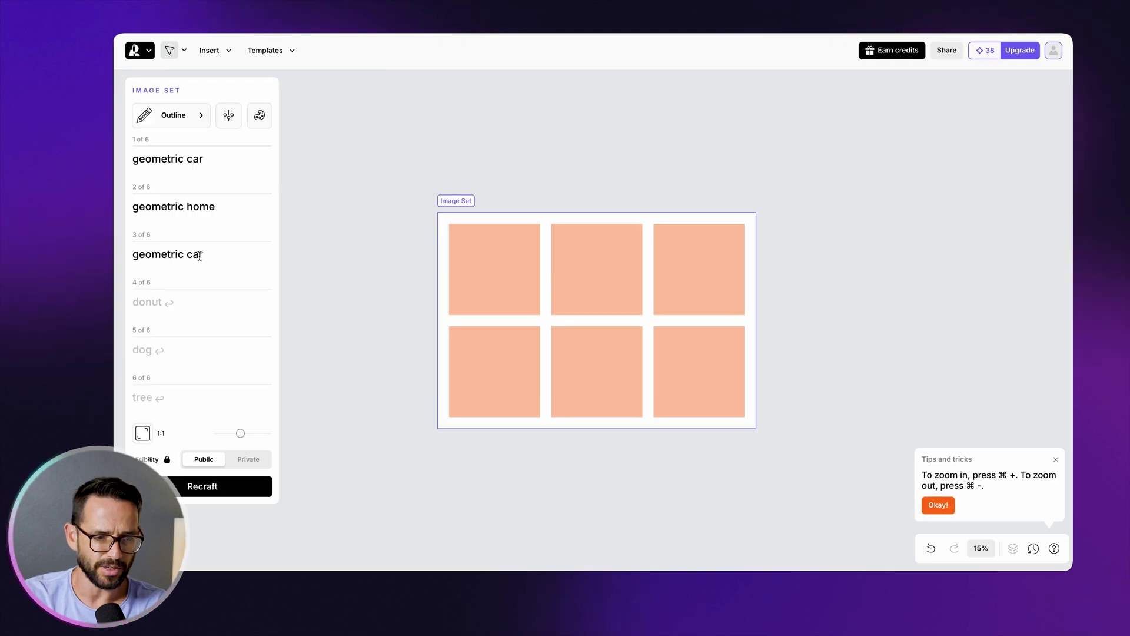
pyautogui.write('lculato')
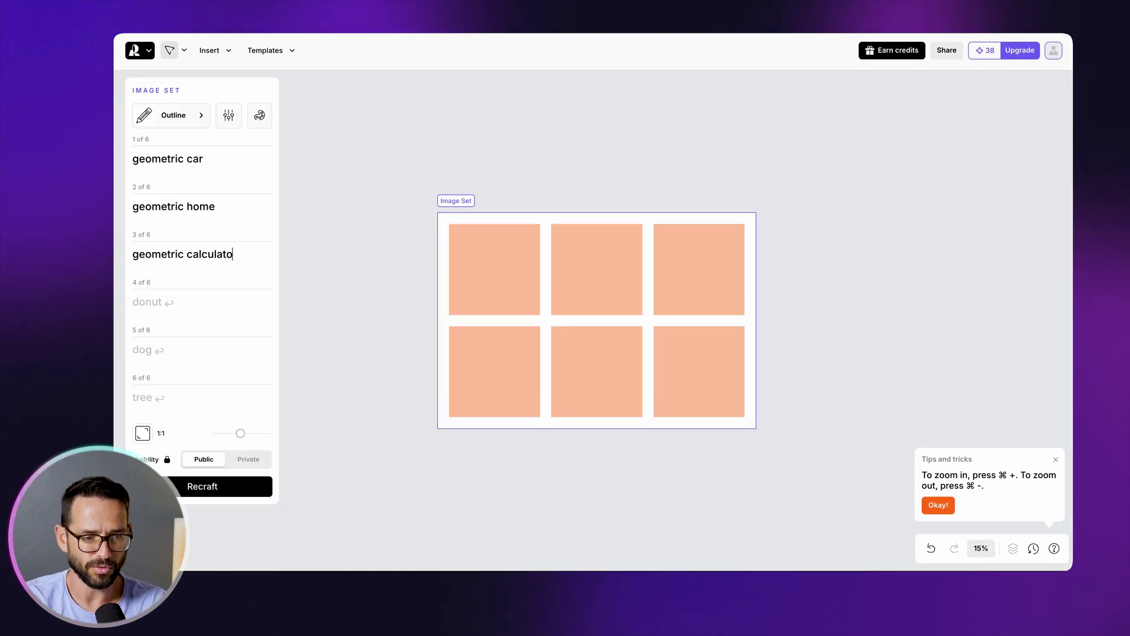
pyautogui.press('super+v')
pyautogui.doubleClick(201, 303)
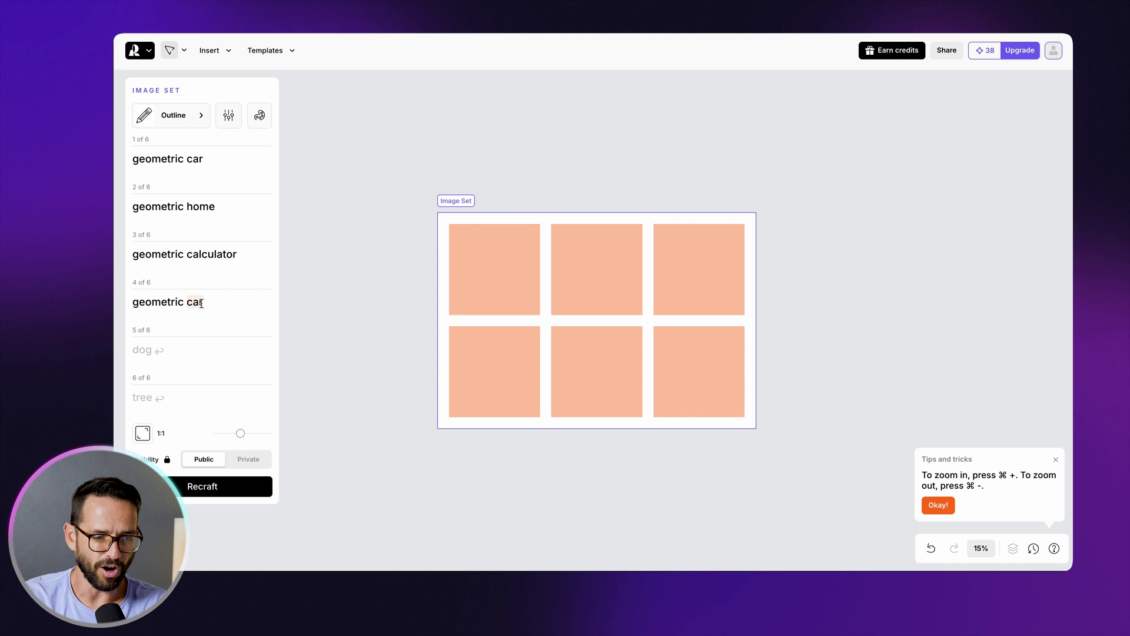
pyautogui.write('heart')
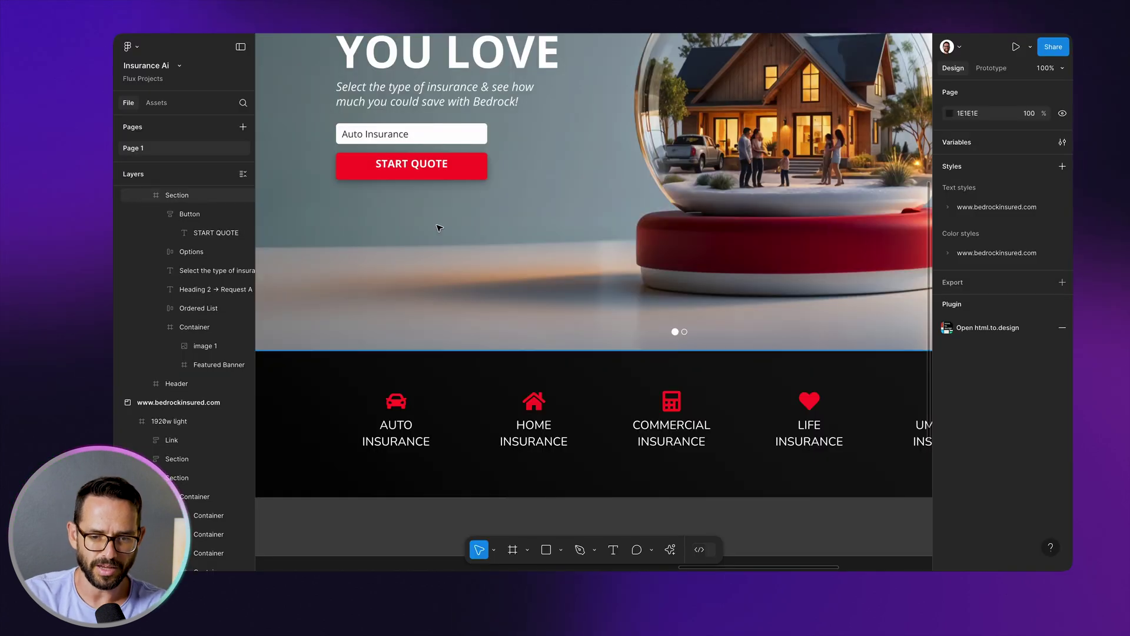
pyautogui.hscroll(3, 434, 230)
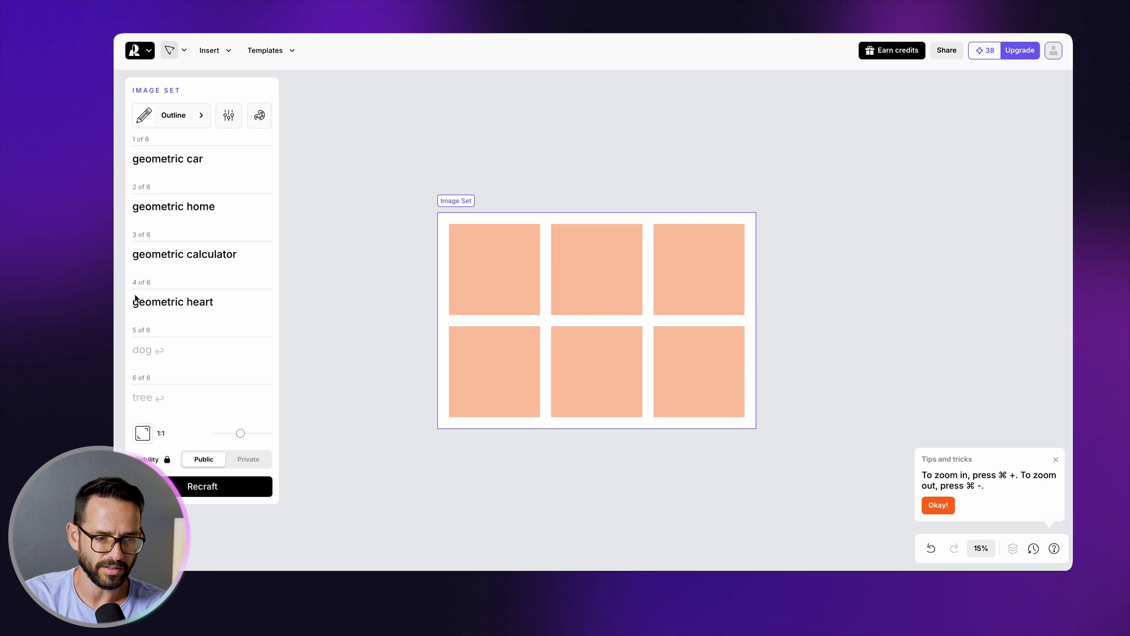
pyautogui.press('super+v')
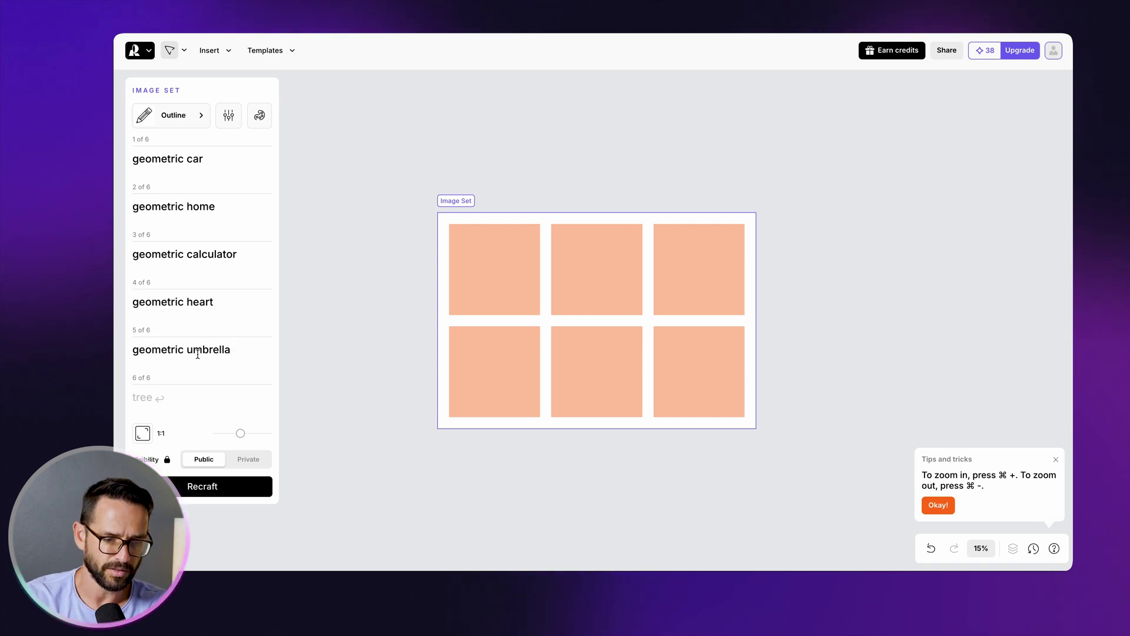
pyautogui.press('BackSpace')
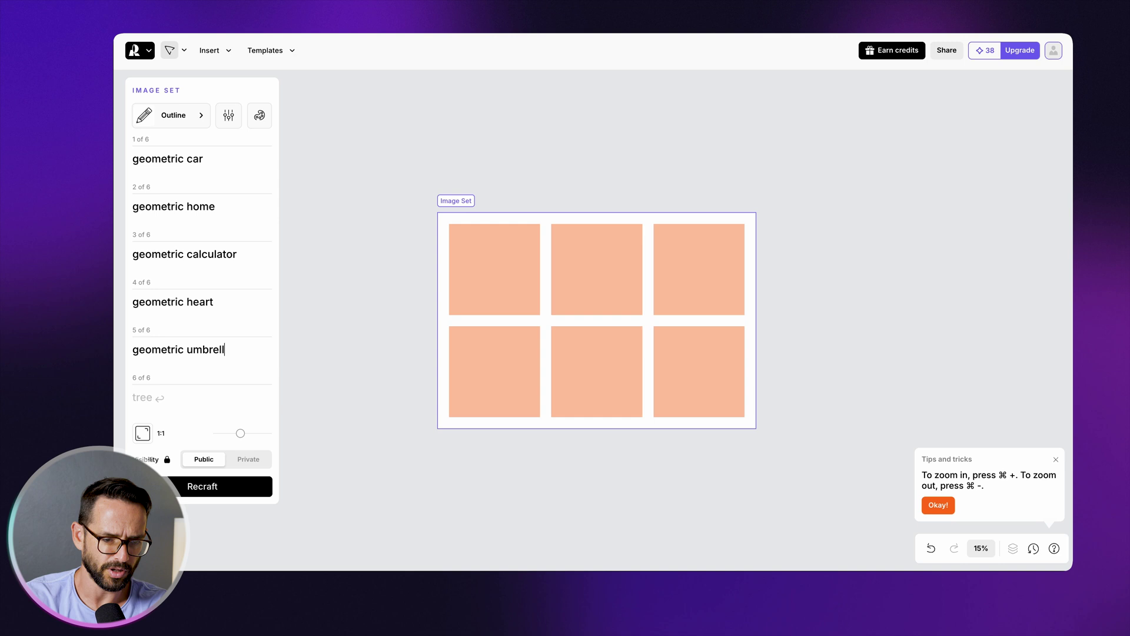
pyautogui.write('la')
pyautogui.click(192, 484)
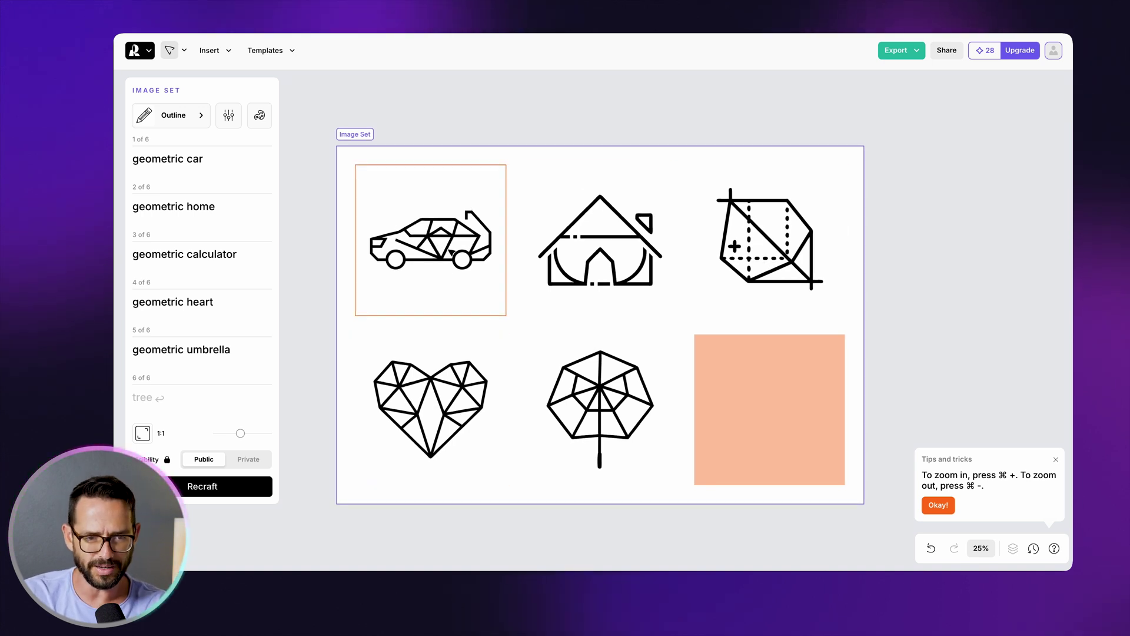
# Step: Remove 'geometric' from the calculator tile's prompt and regenerate the calculator icon
pyautogui.click(455, 243)
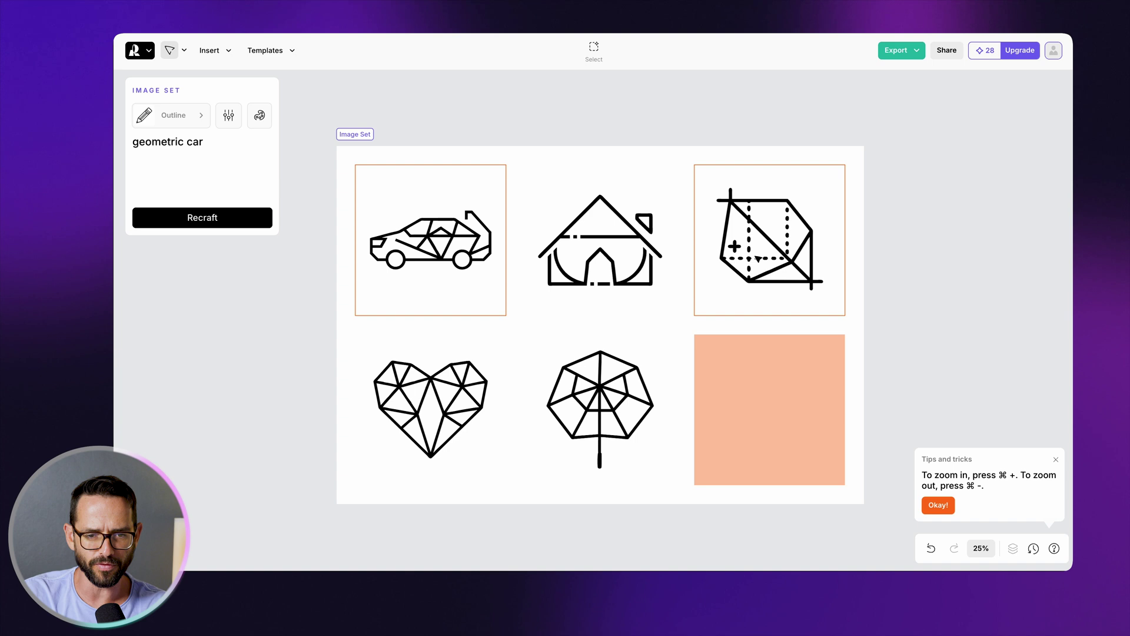
pyautogui.click(757, 259)
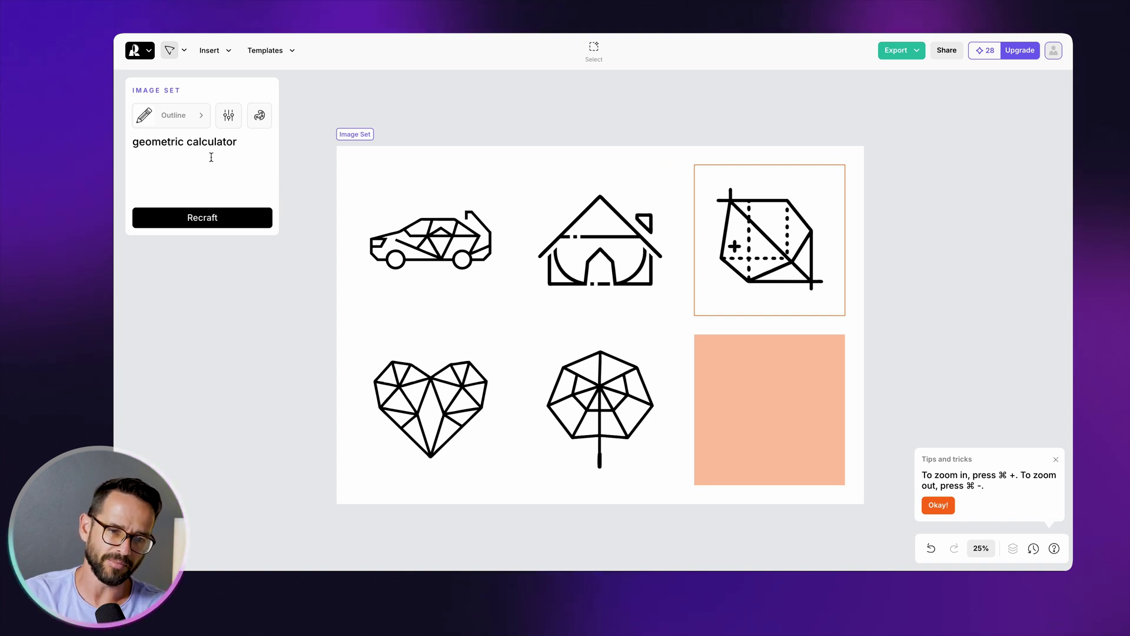
pyautogui.click(189, 141)
pyautogui.moveTo(188, 141); pyautogui.dragTo(133, 141)
pyautogui.press('BackSpace')
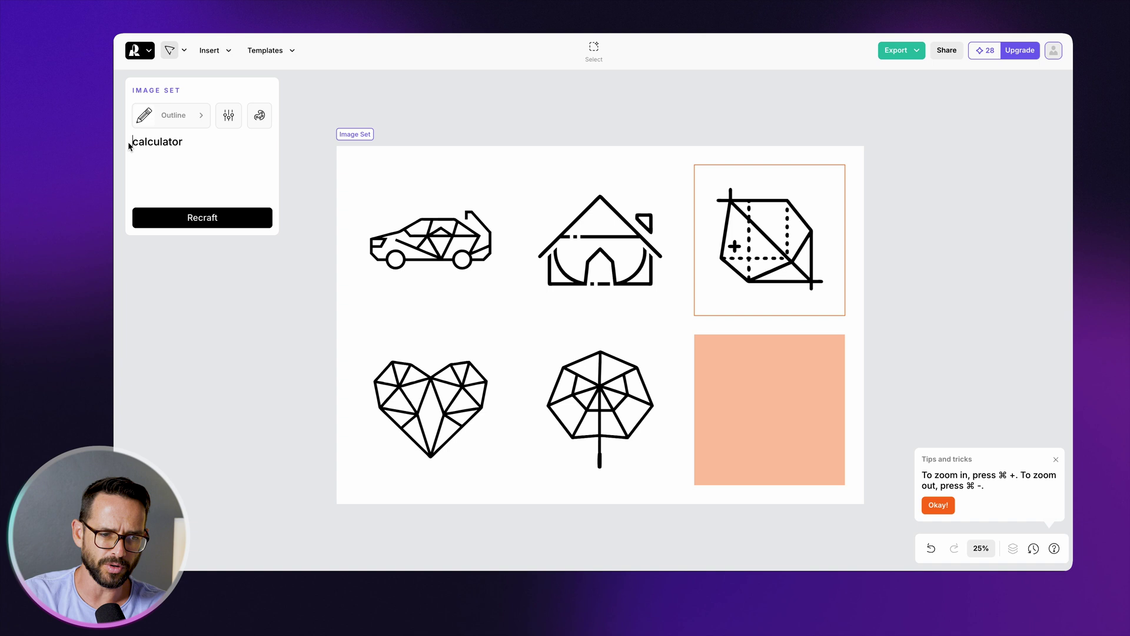
pyautogui.click(220, 219)
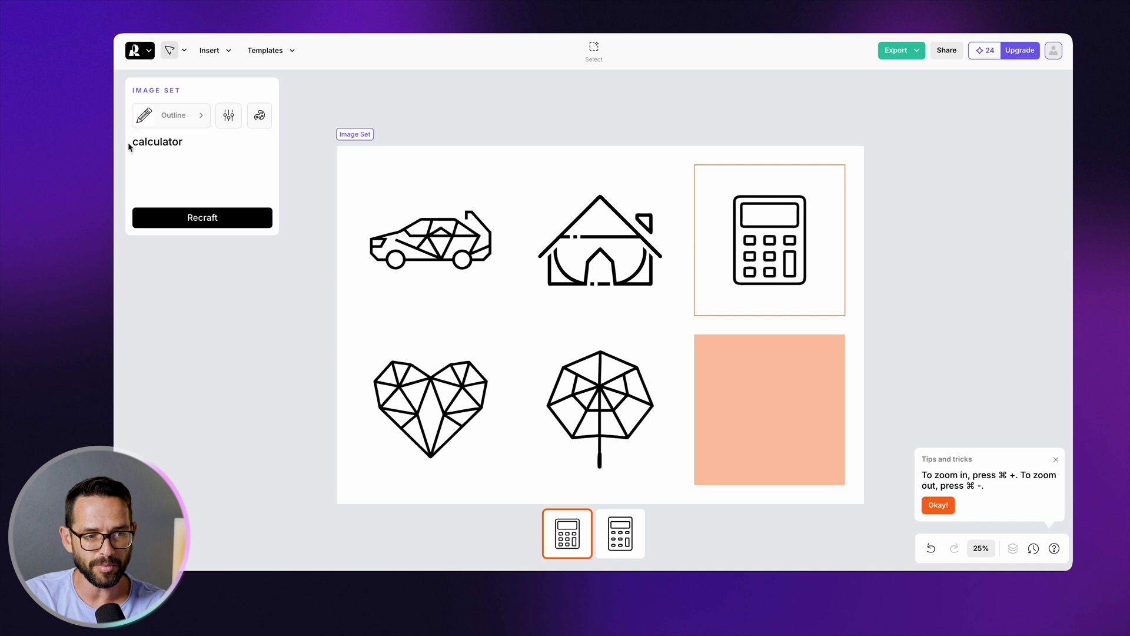
# Step: Regenerate the calculator icon from the prompt 'sharp calculator'
pyautogui.write('sharp')
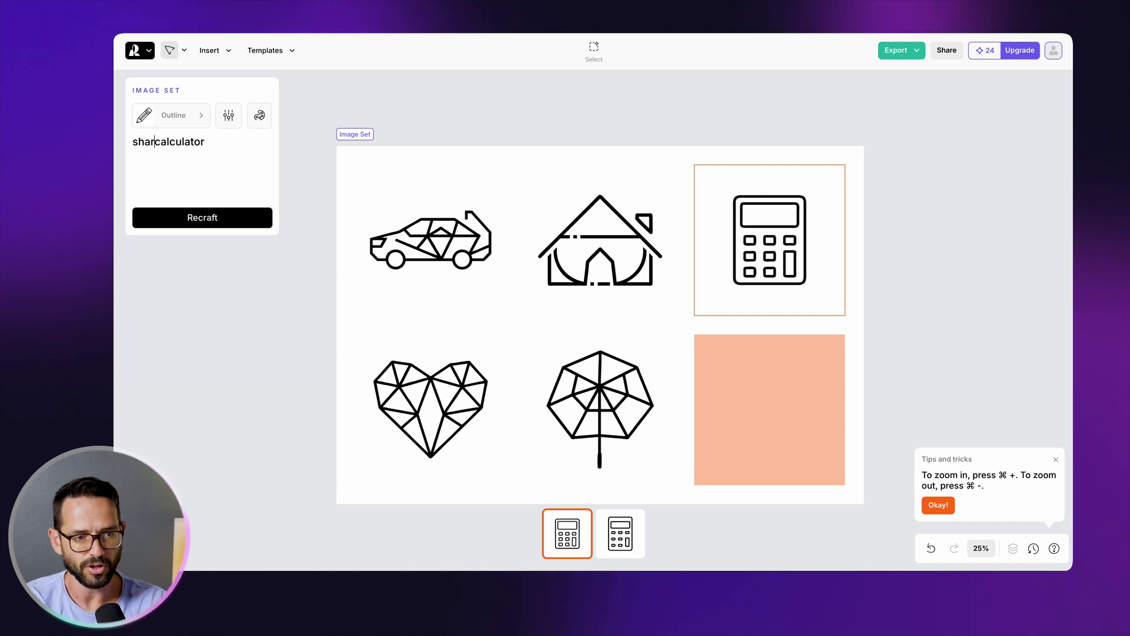
pyautogui.click(186, 223)
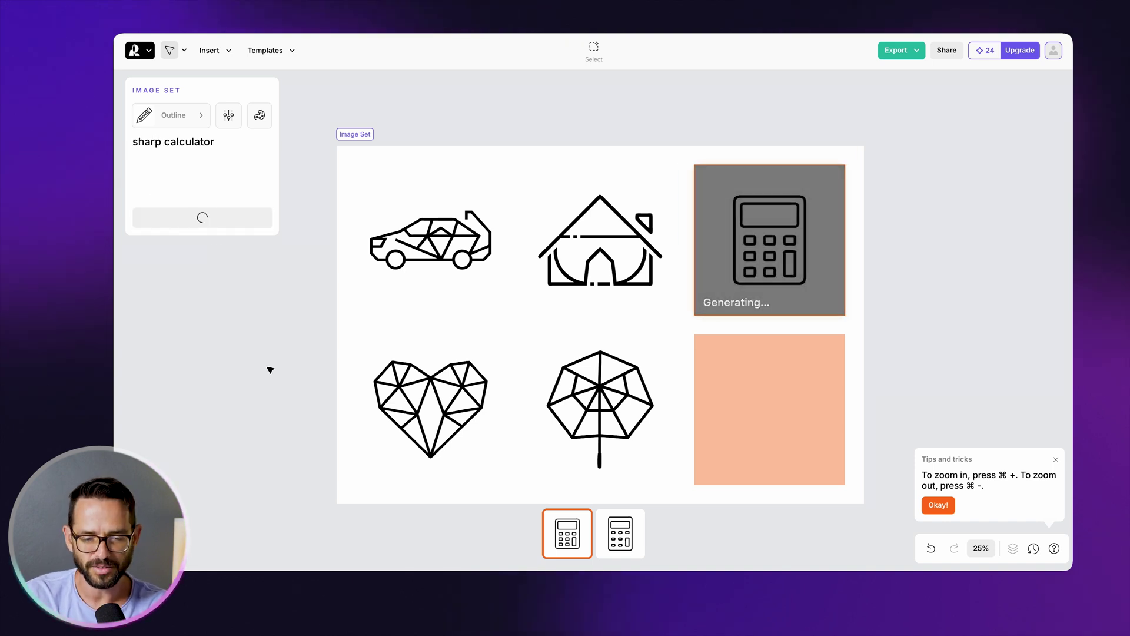
pyautogui.hscroll(15, 335, 354)
pyautogui.hscroll(-8, 348, 356)
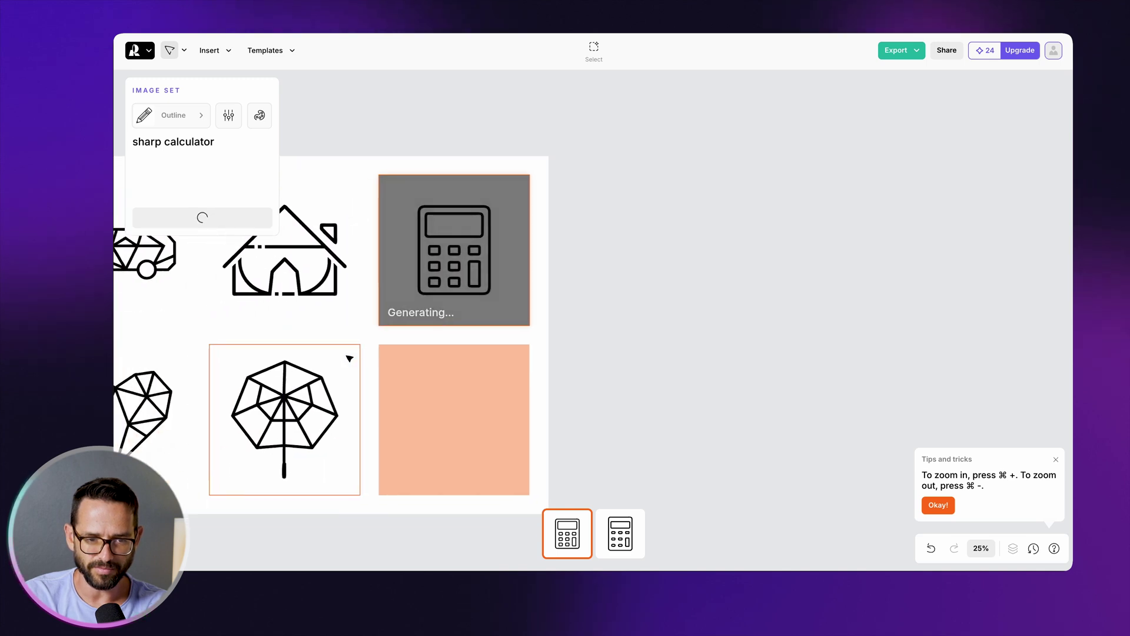
pyautogui.scroll(3, 350, 359)
pyautogui.hscroll(-5, 350, 359)
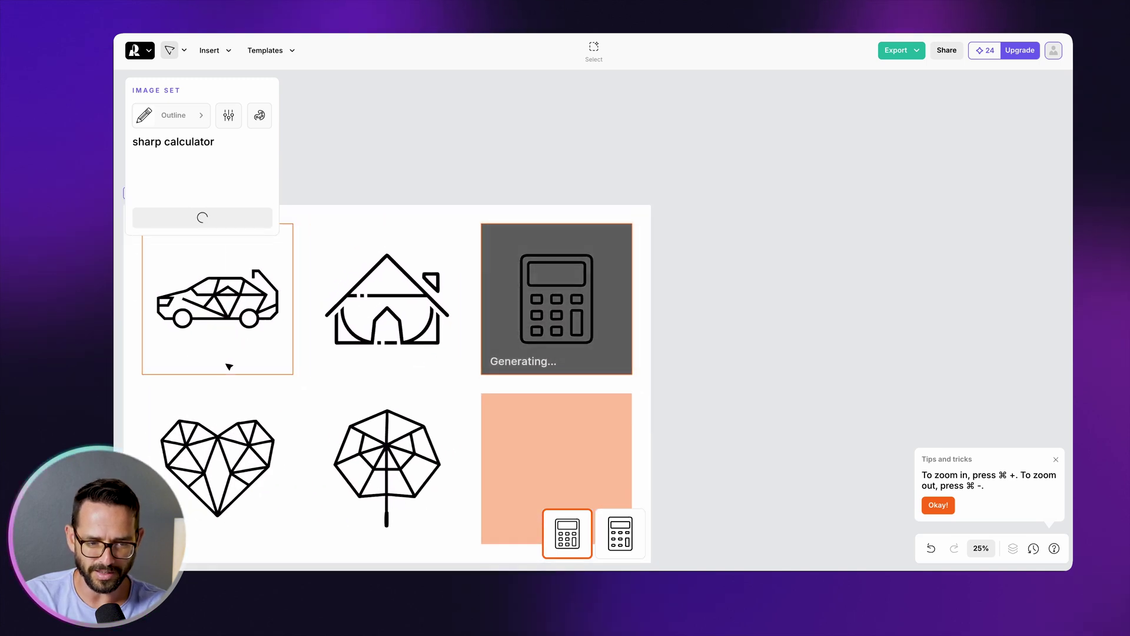
pyautogui.hscroll(-3, 306, 400)
pyautogui.scroll(1, 306, 401)
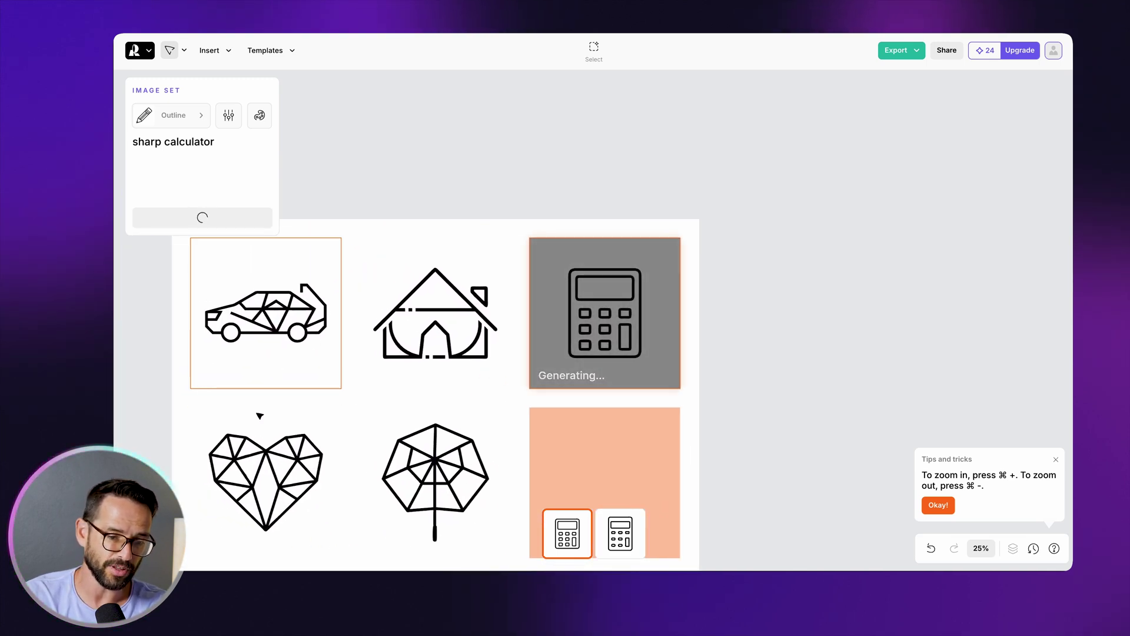
pyautogui.hscroll(-4, 547, 146)
pyautogui.scroll(-2, 548, 146)
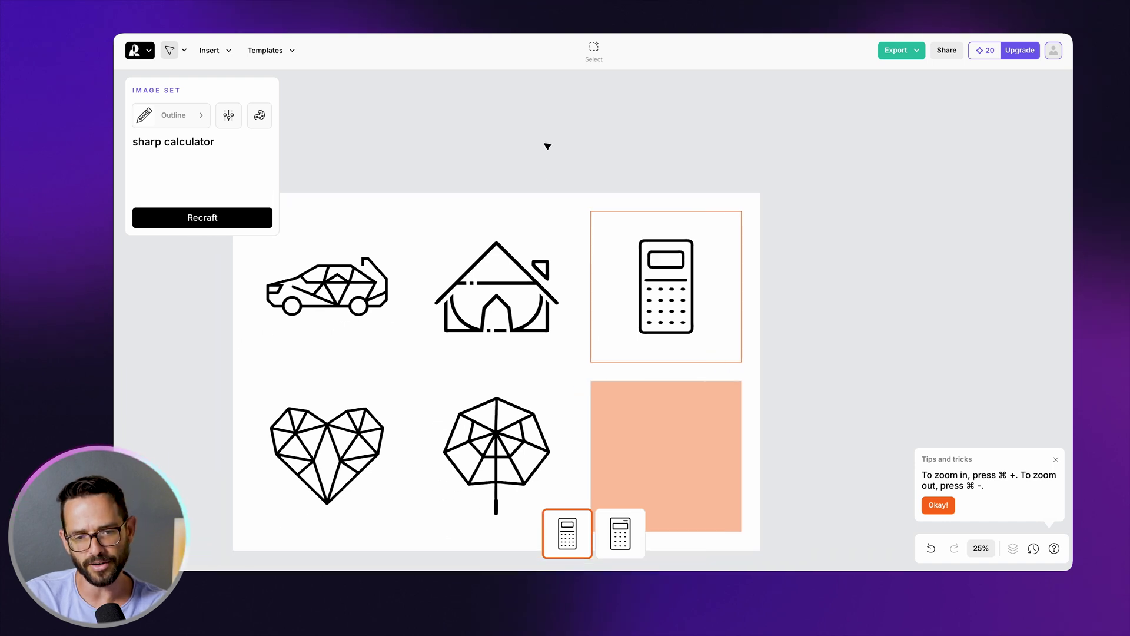
pyautogui.hscroll(-3, 481, 133)
pyautogui.scroll(-2, 481, 133)
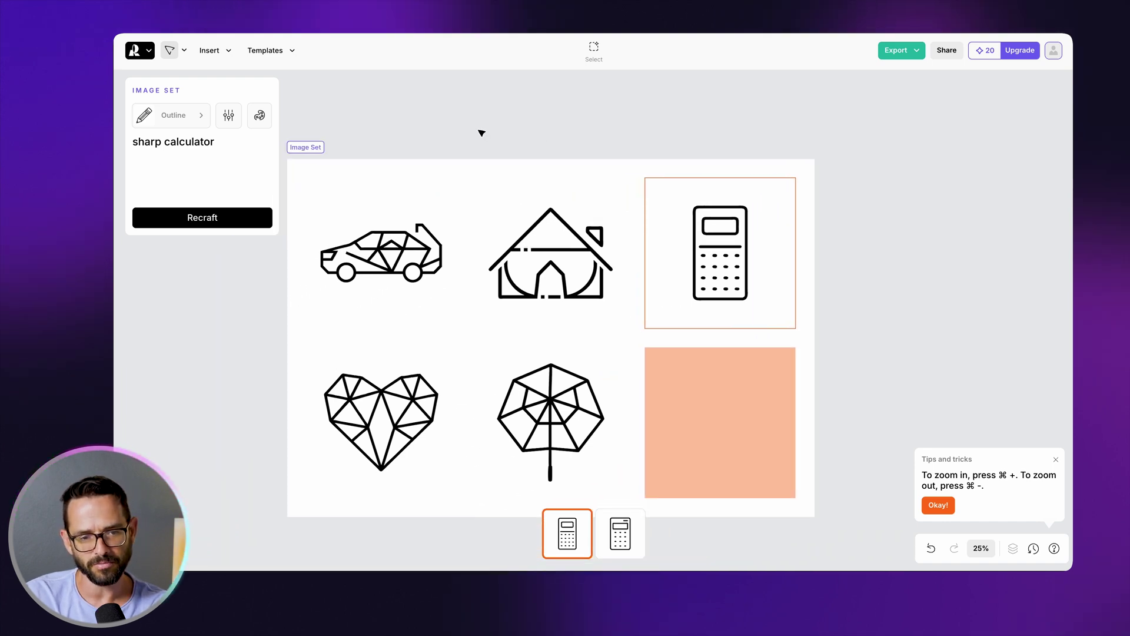
# Step: Regenerate the car tile with 'geometric car' and choose the SUV-style variant
pyautogui.click(410, 236)
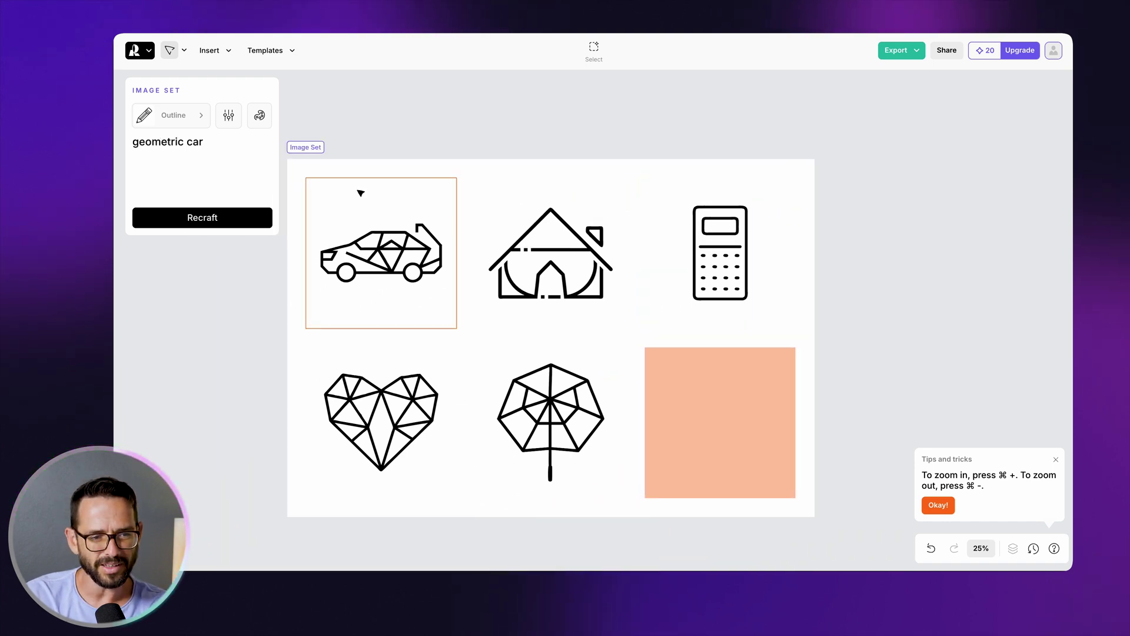
pyautogui.click(209, 222)
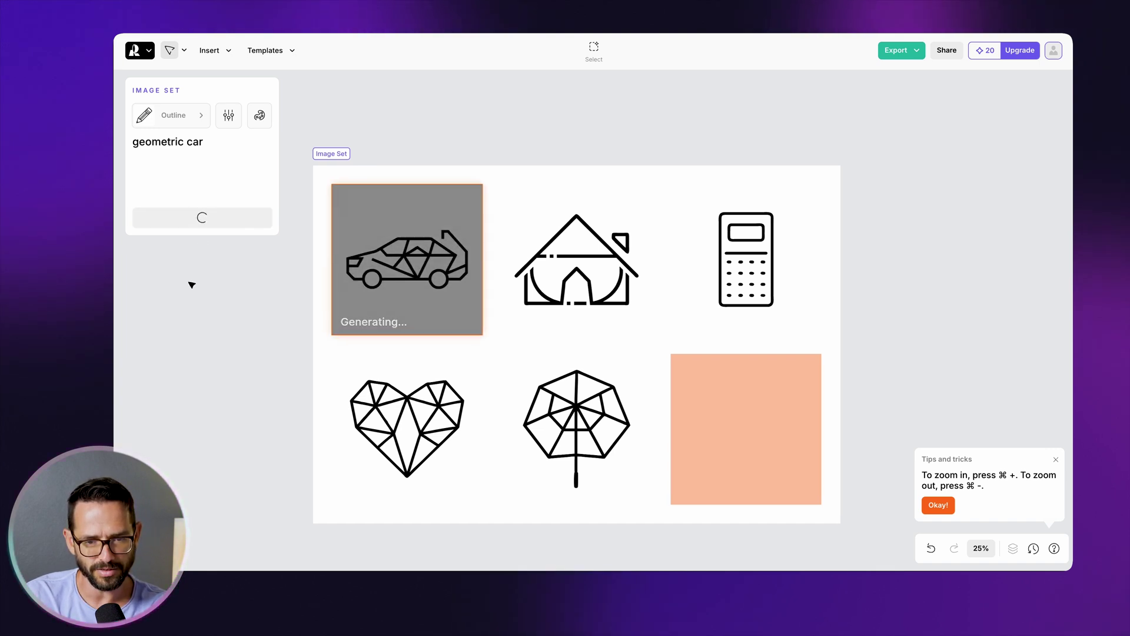
pyautogui.click(620, 539)
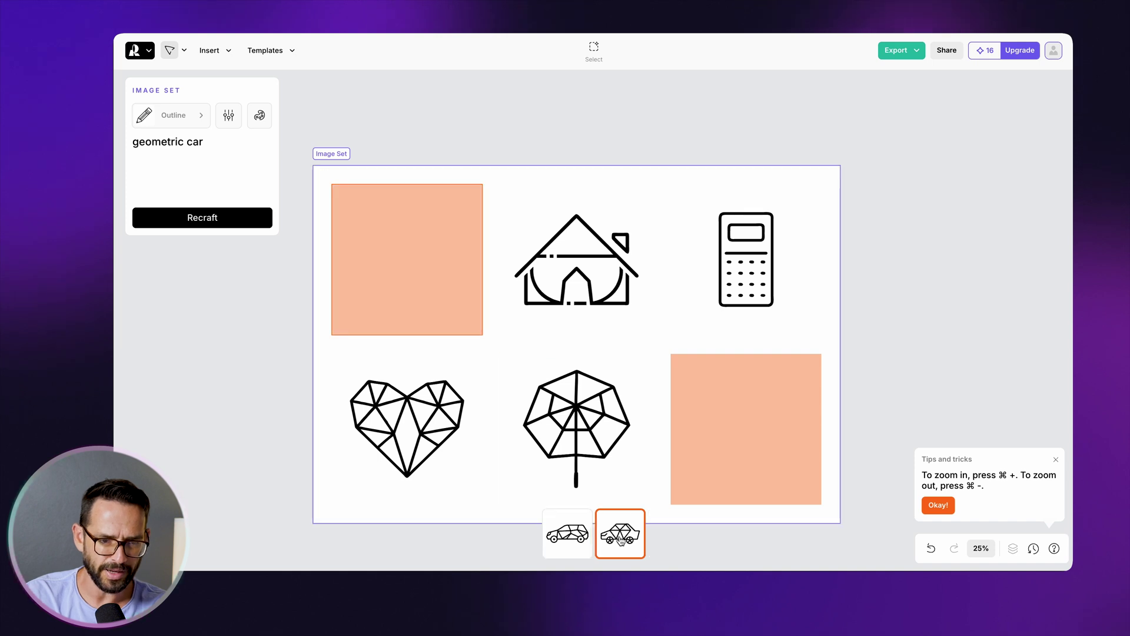
pyautogui.click(578, 540)
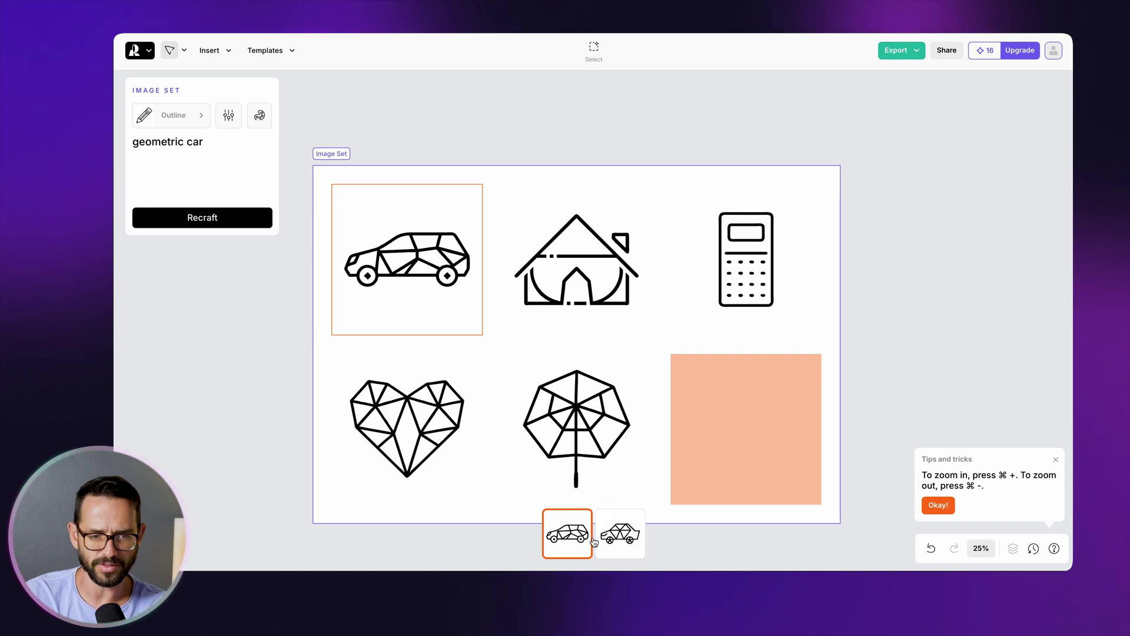
pyautogui.click(282, 280)
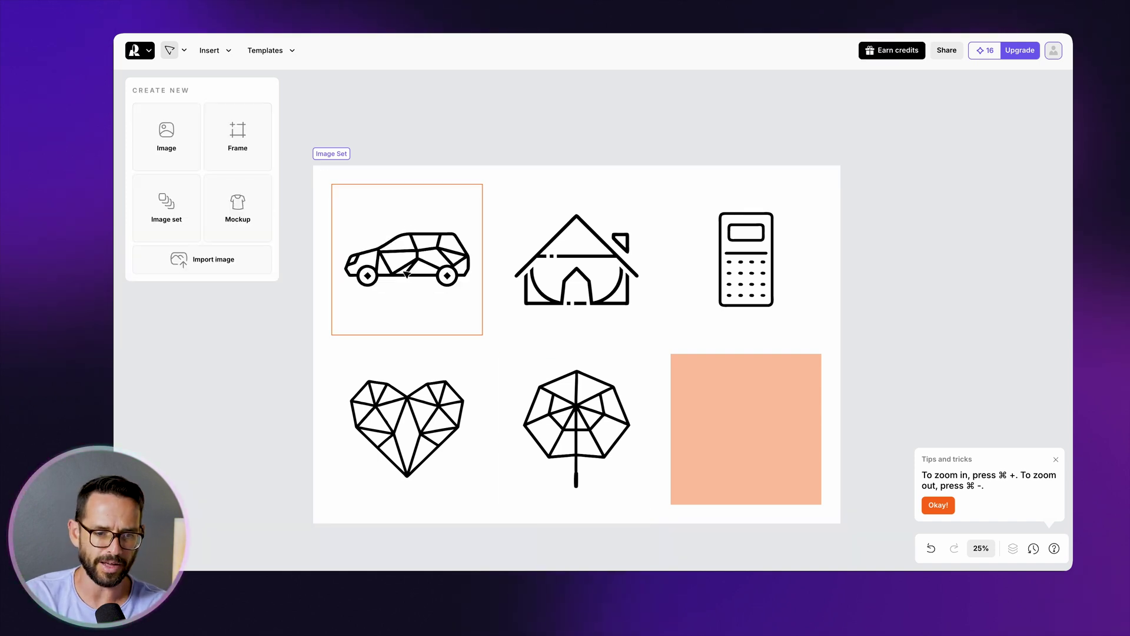
pyautogui.click(408, 274)
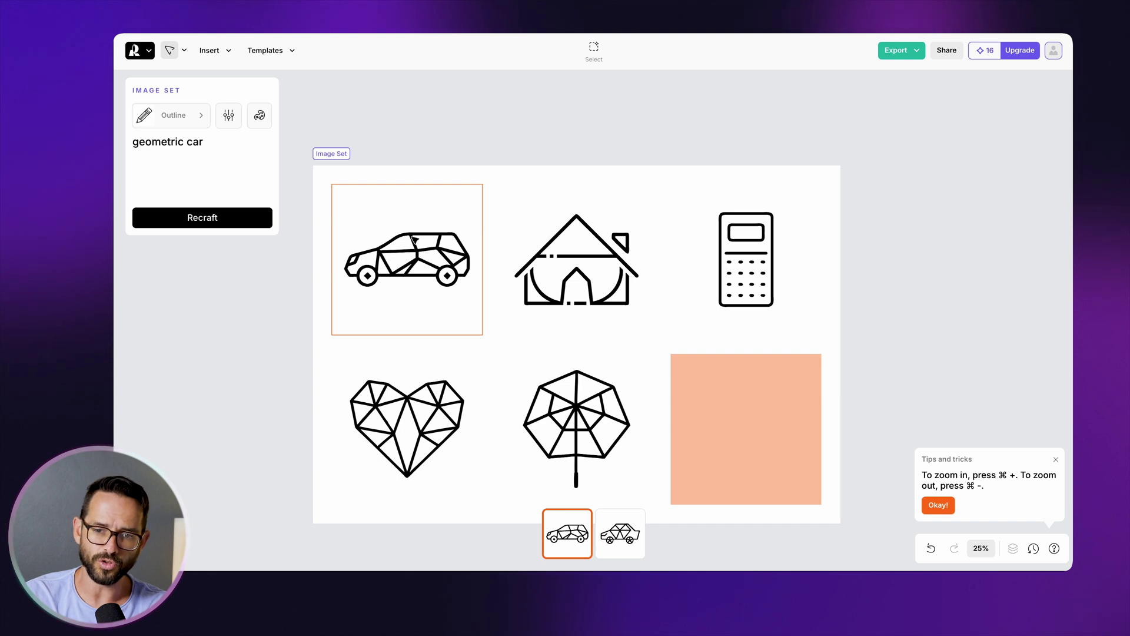
# Step: Export the car icon as geometric-car.svg
pyautogui.click(900, 51)
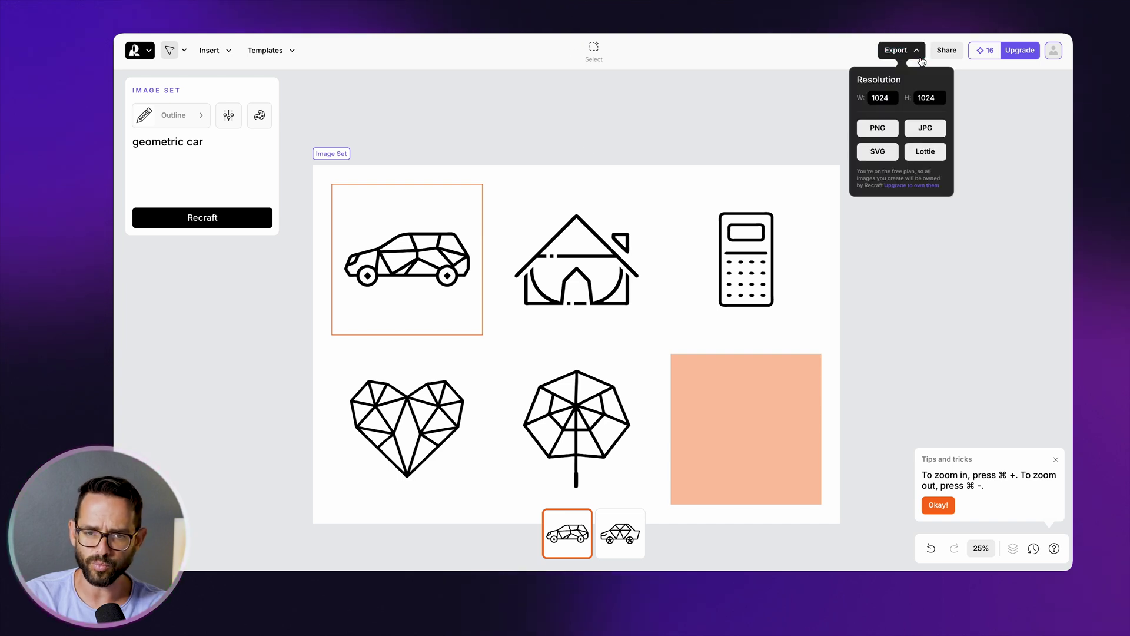
pyautogui.click(876, 152)
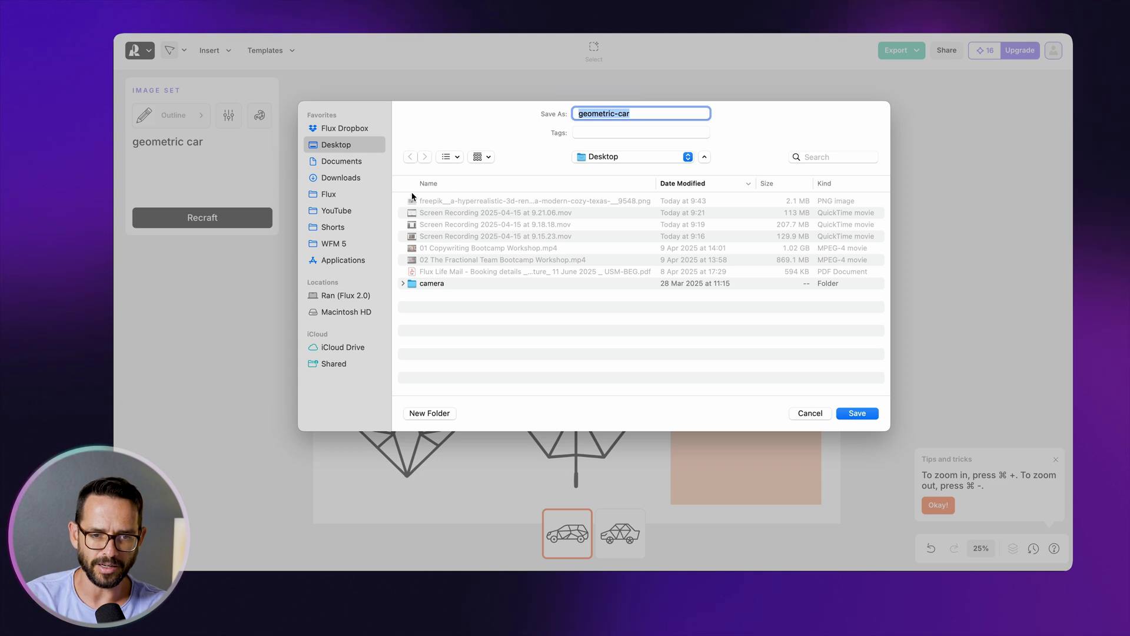
pyautogui.press('Return')
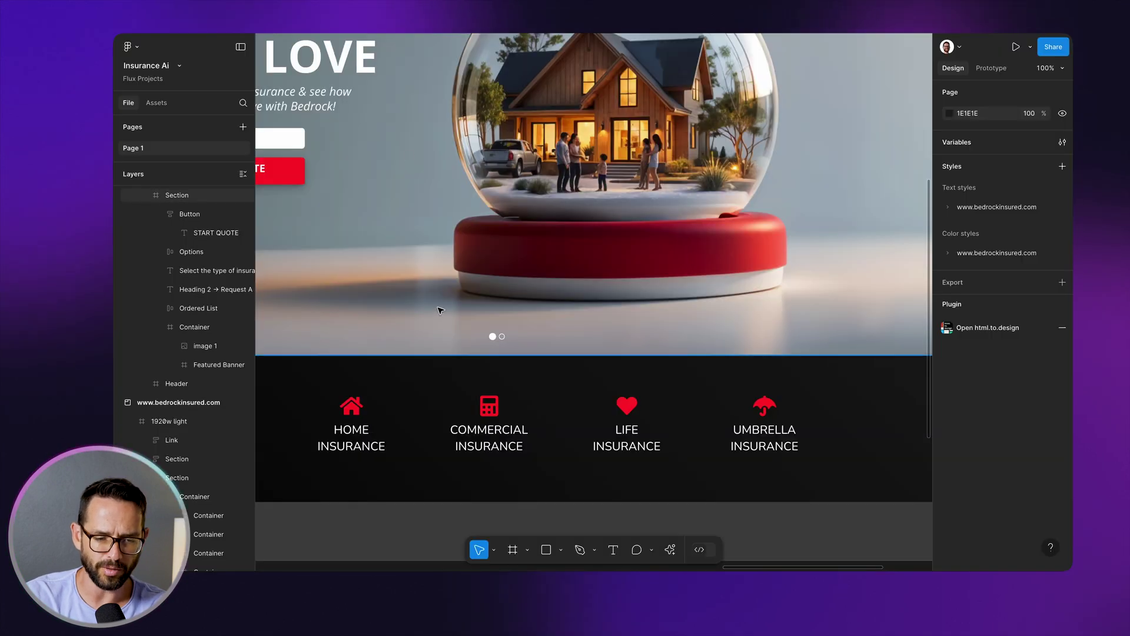
pyautogui.press('super+minus')
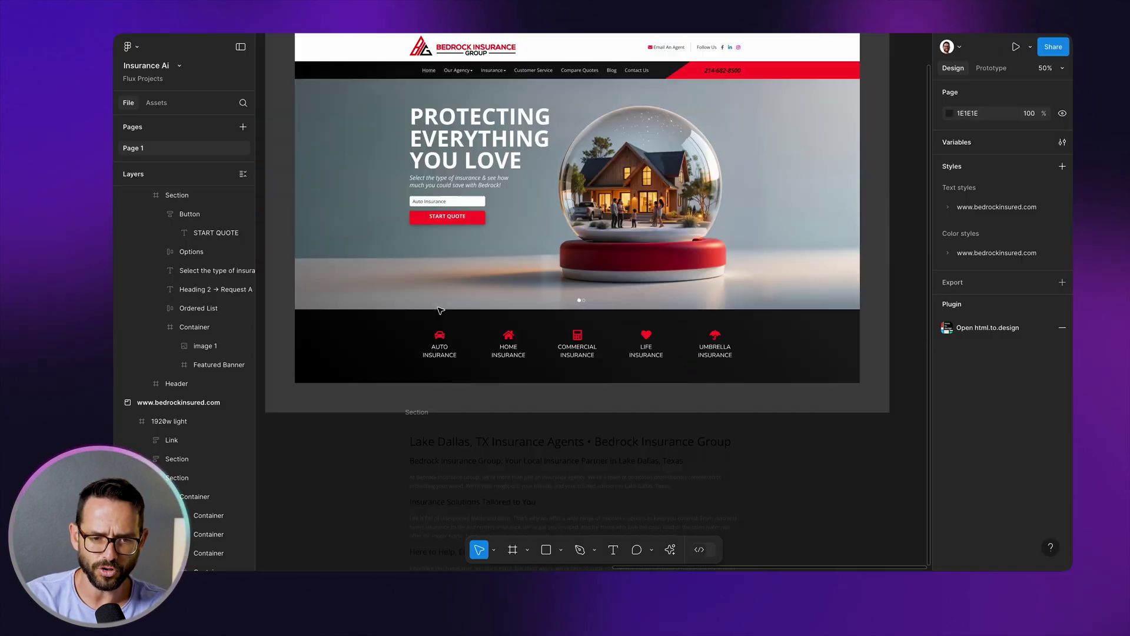
pyautogui.scroll(3, 563, 217)
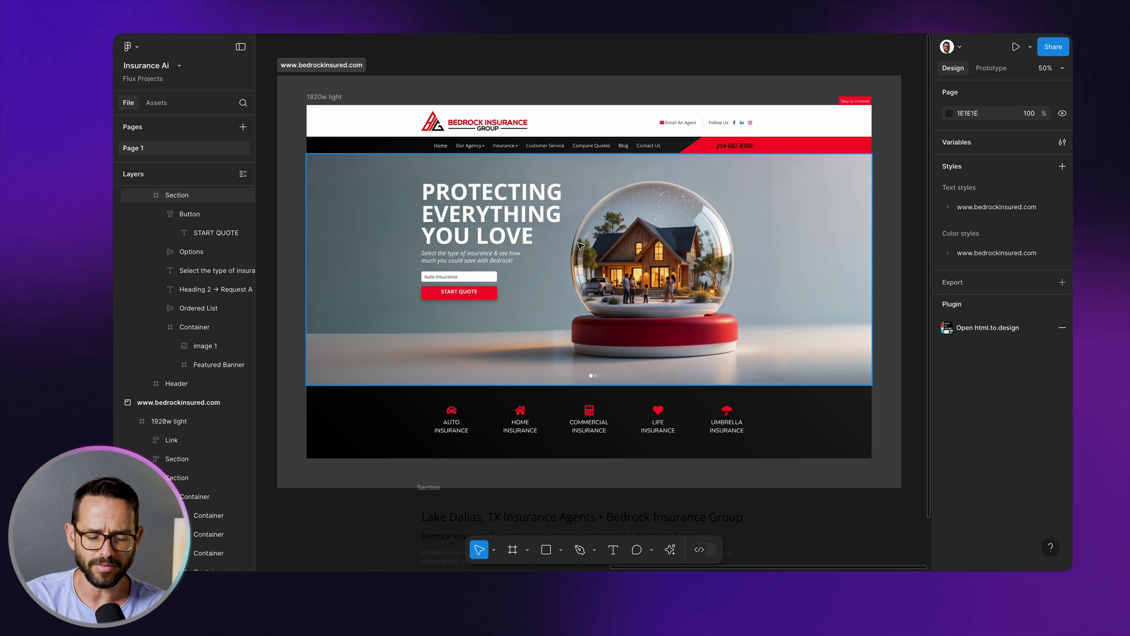
pyautogui.scroll(-2, 581, 246)
pyautogui.press('super+plus')
pyautogui.scroll(-2, 409, 58)
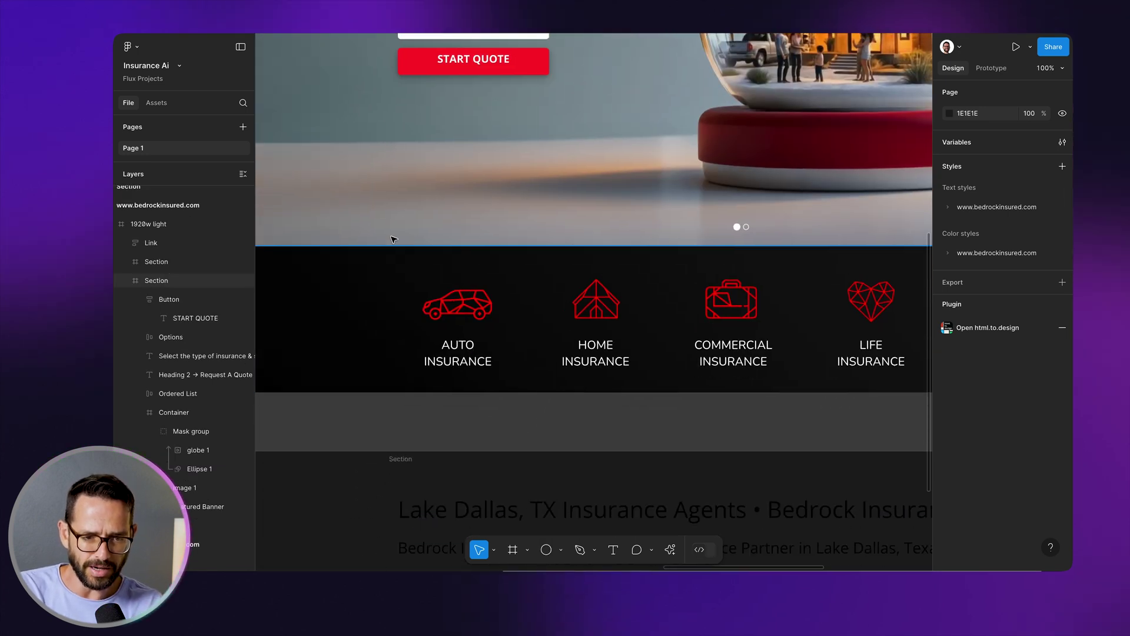
pyautogui.scroll(2, 476, 293)
pyautogui.hscroll(6, 476, 293)
pyautogui.scroll(7, 476, 293)
pyautogui.hscroll(-2, 477, 293)
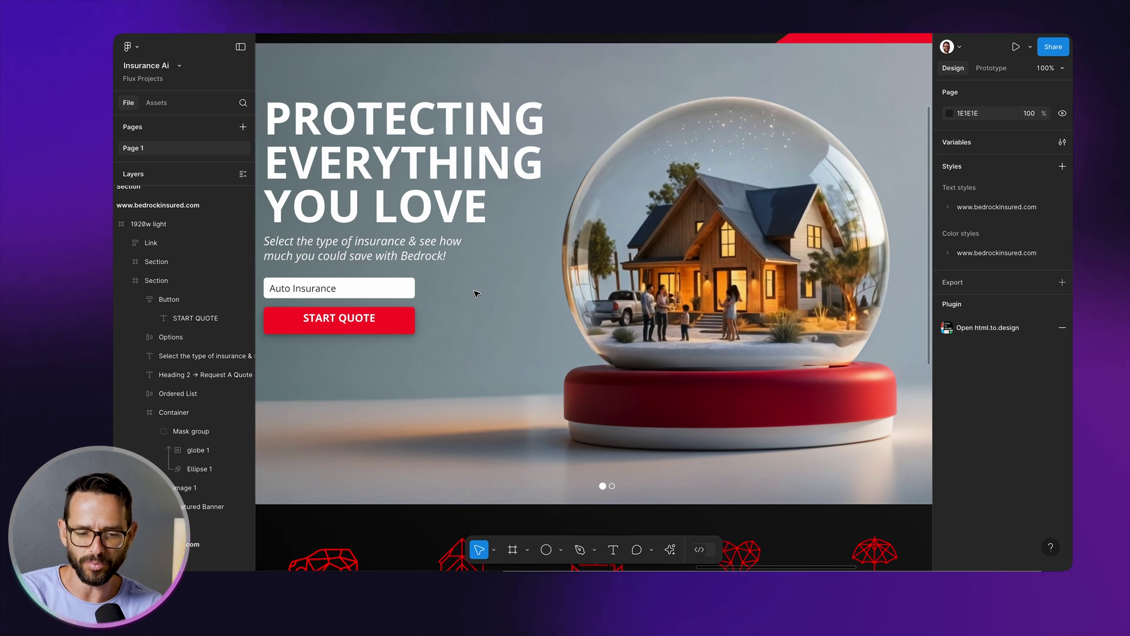
pyautogui.press('super+minus')
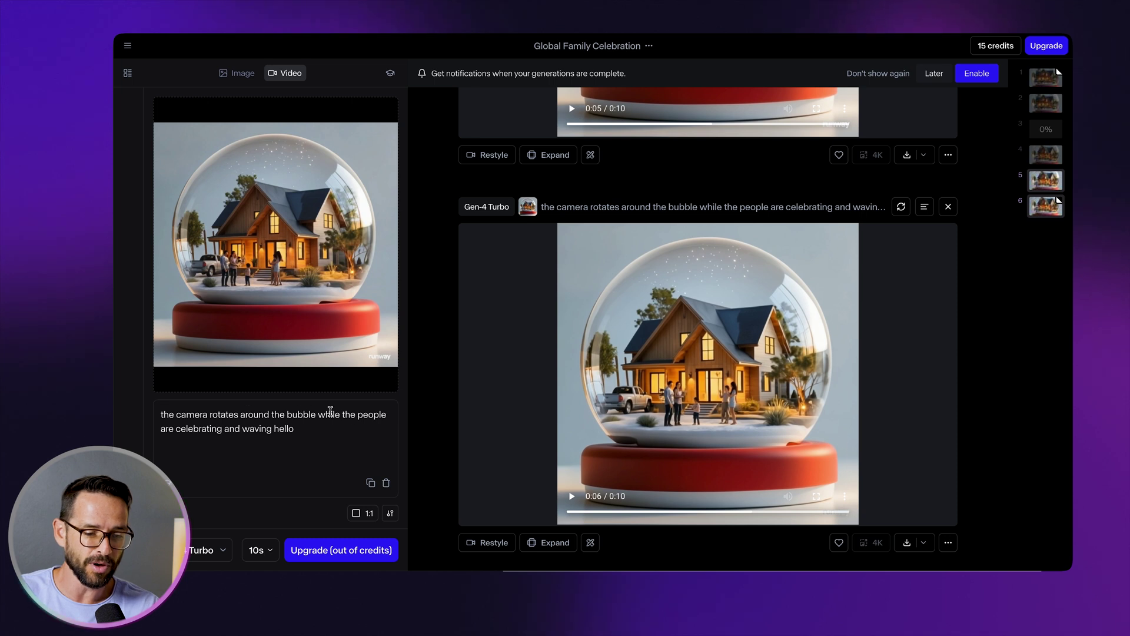
# Step: Play back the generated rotating snow-globe video in Runway
pyautogui.moveTo(296, 431); pyautogui.dragTo(222, 415)
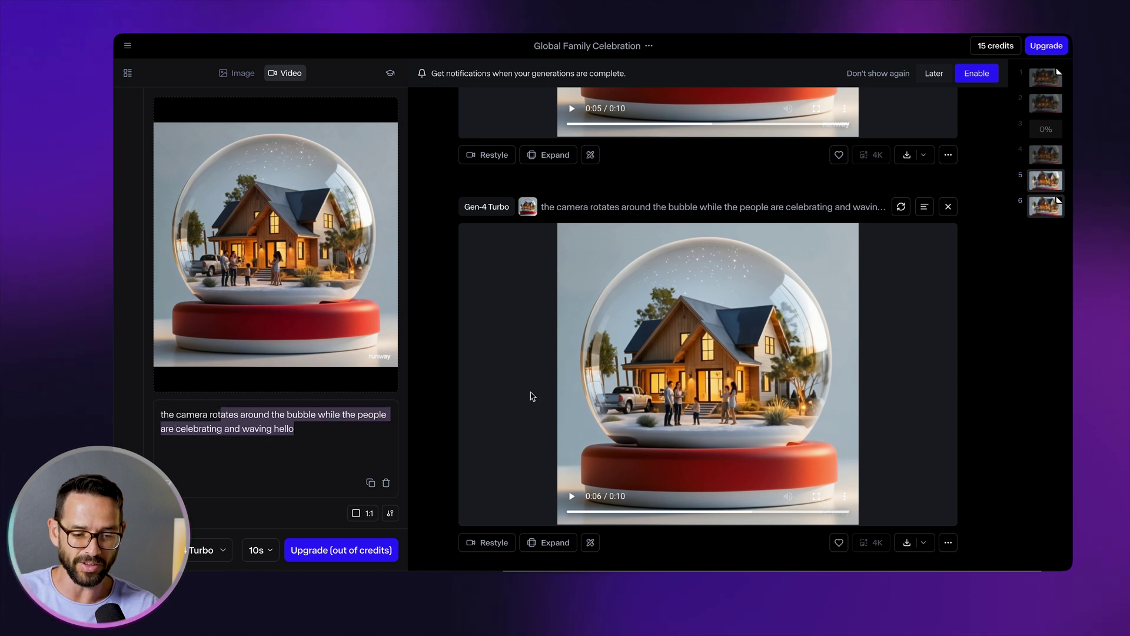
pyautogui.press('space')
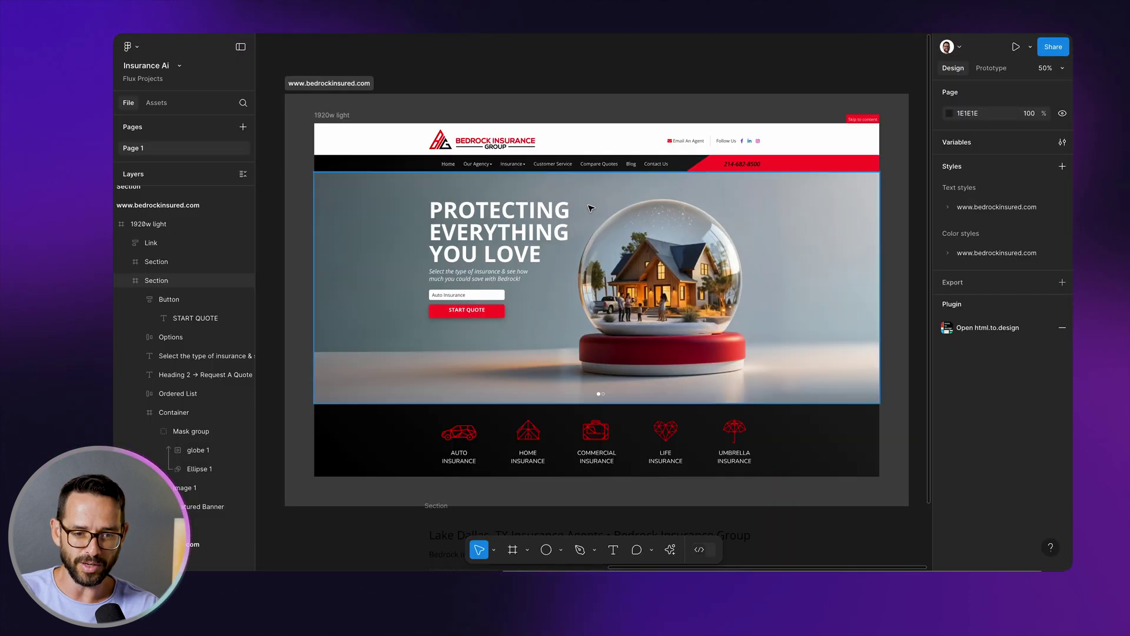
pyautogui.click(704, 261)
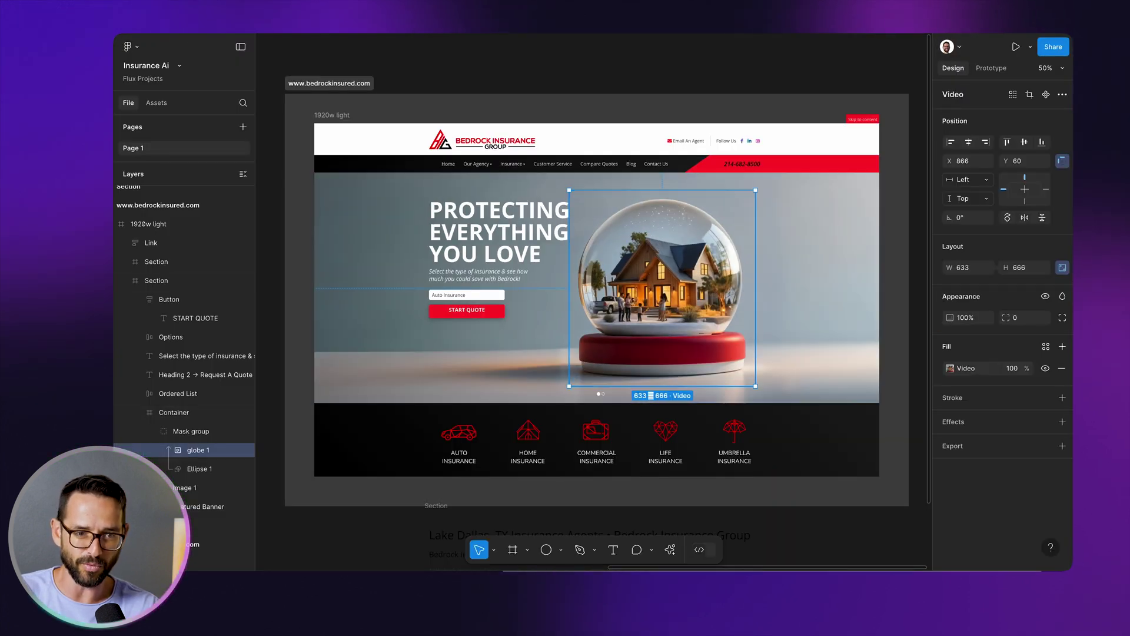
pyautogui.press('super+alt+Return')
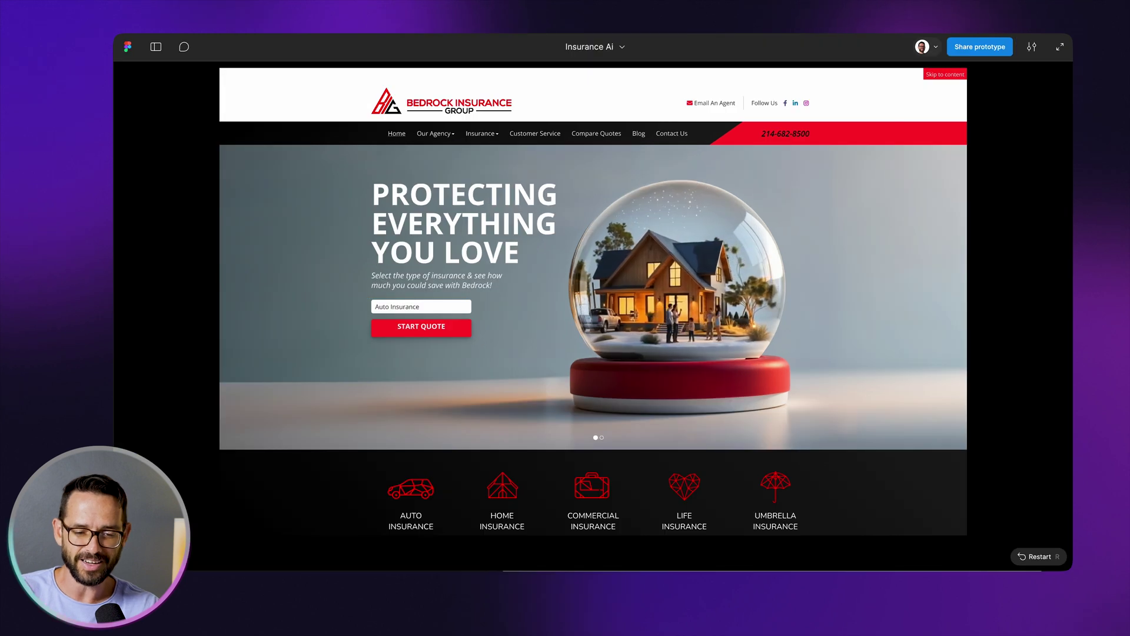